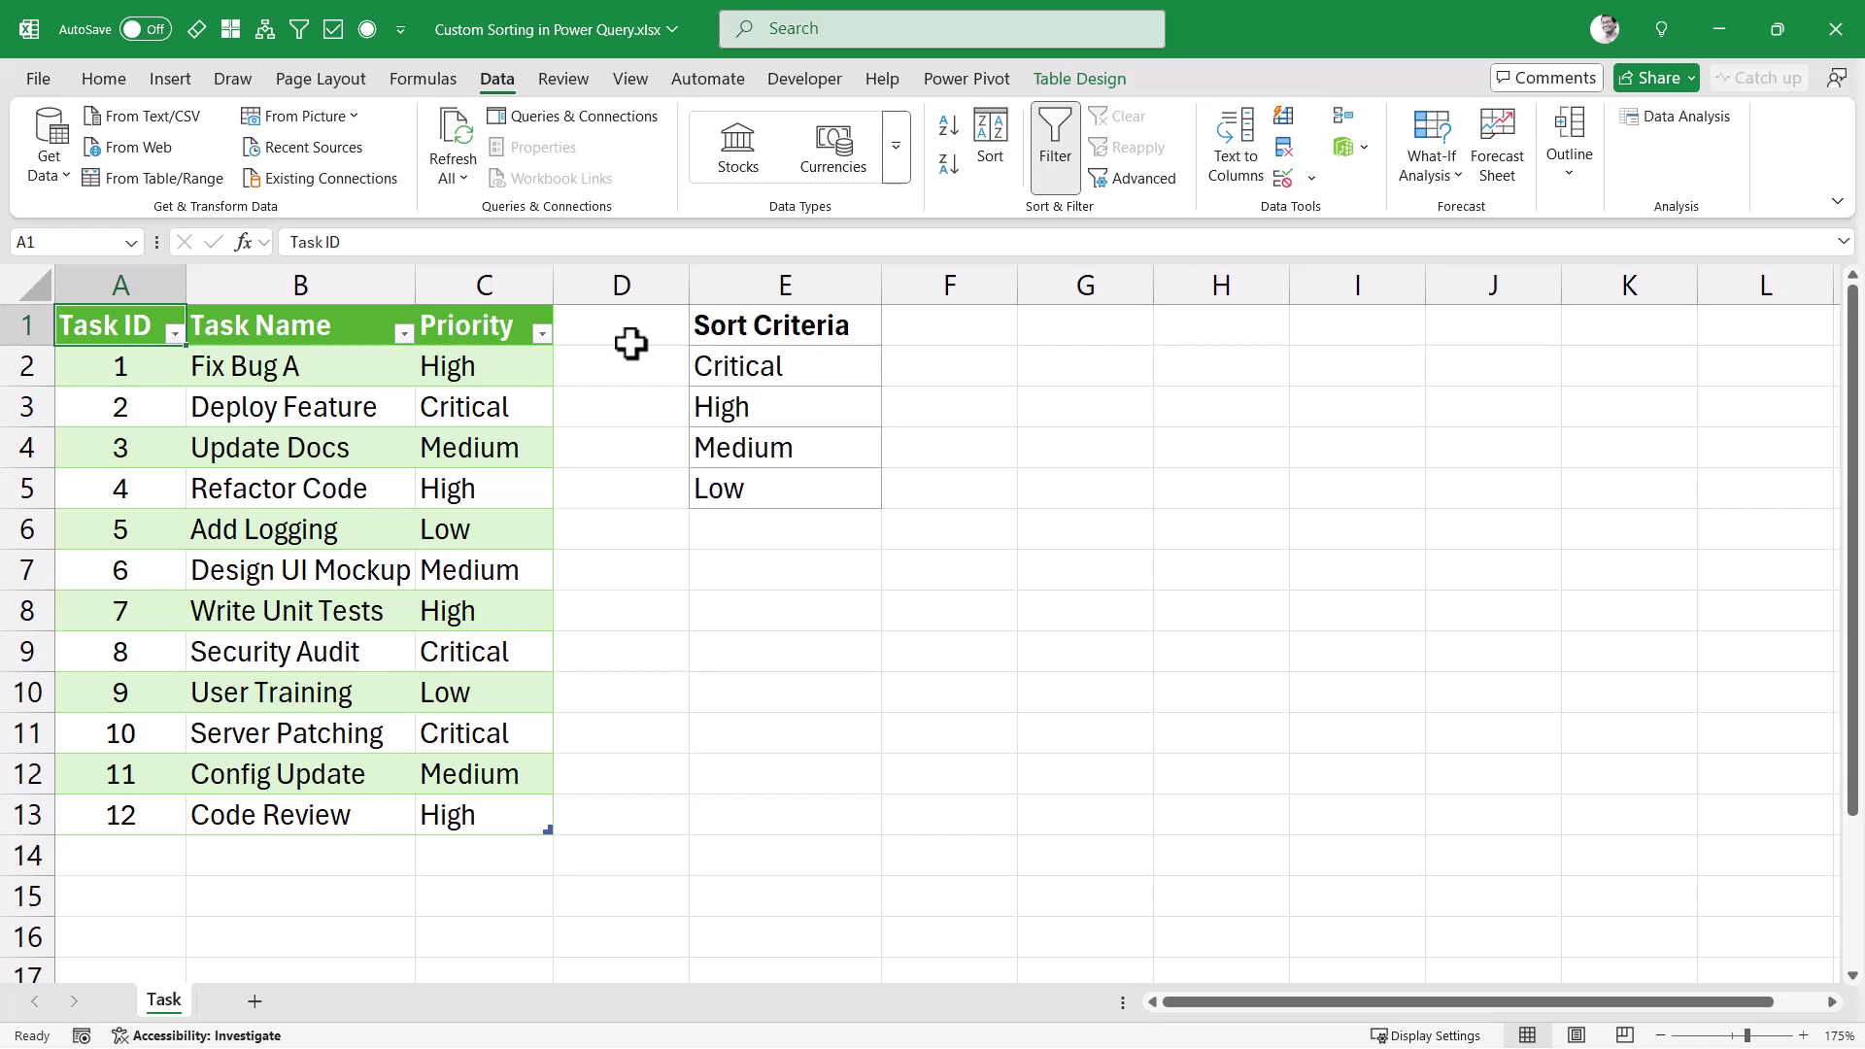
drag(783, 362, 778, 483)
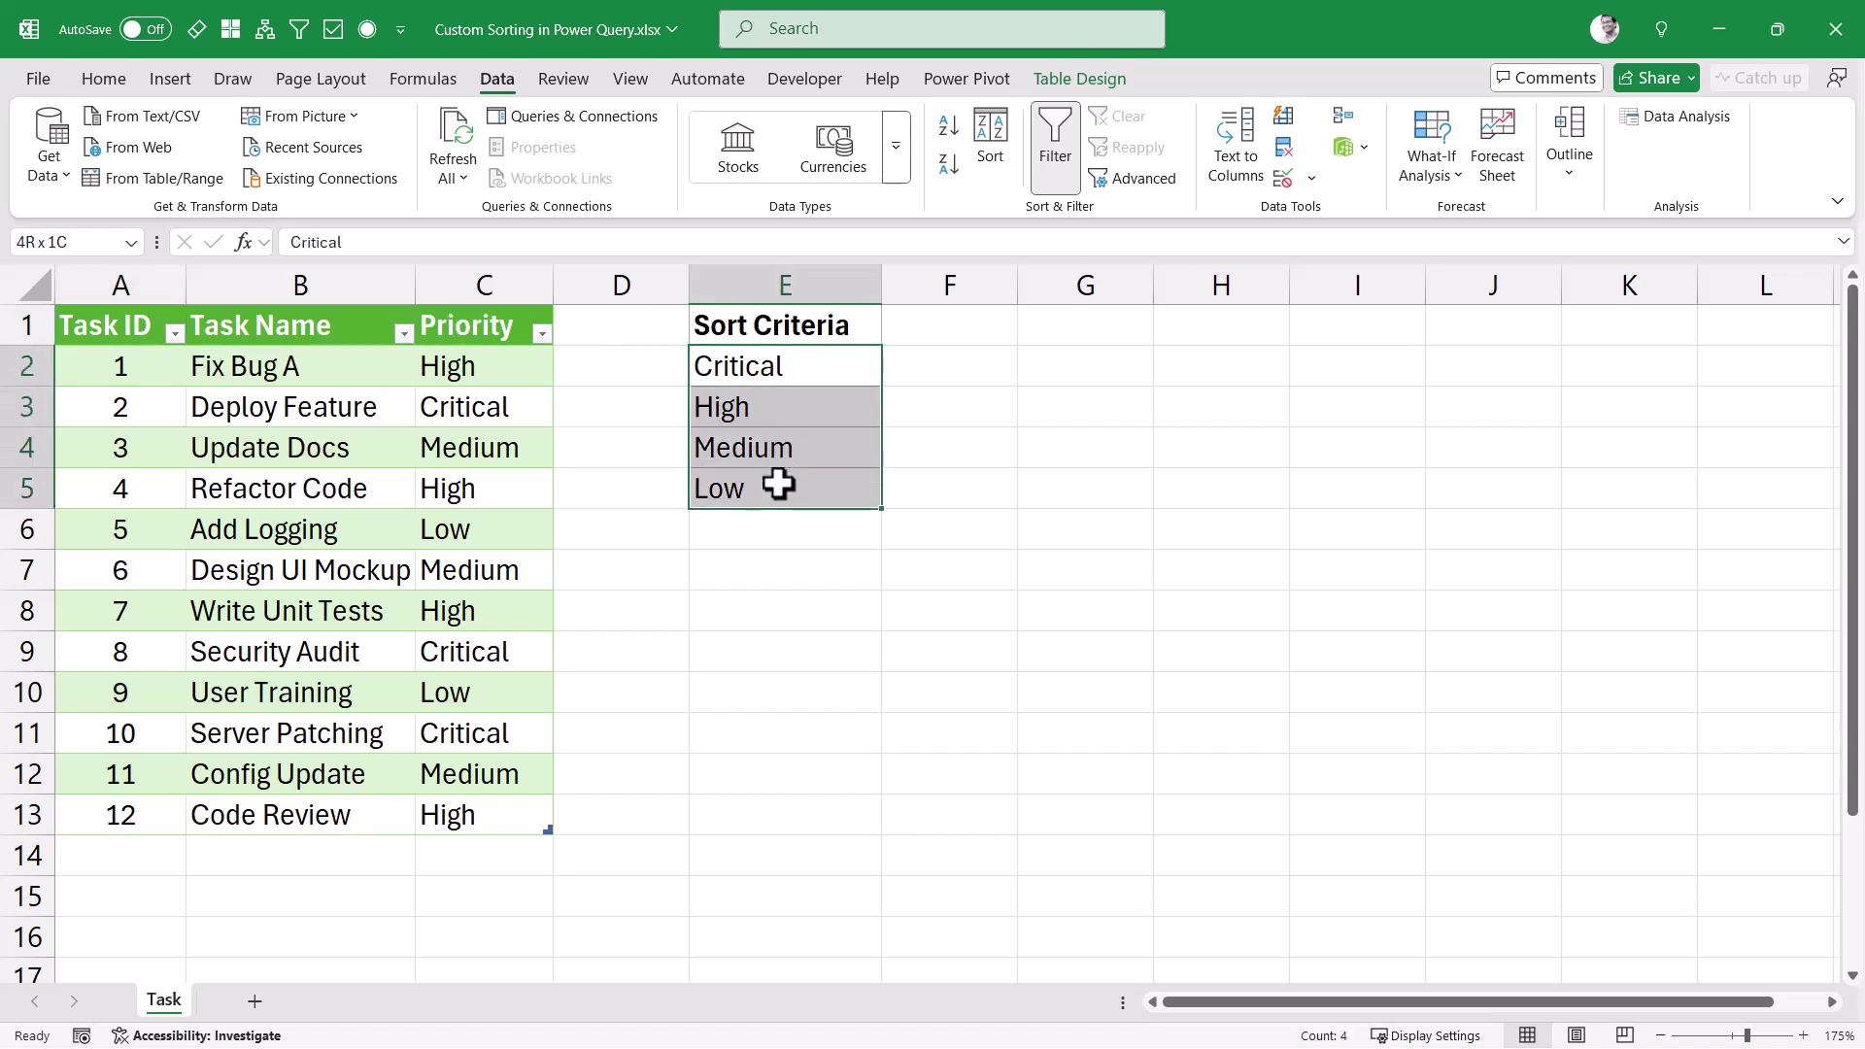
click(806, 365)
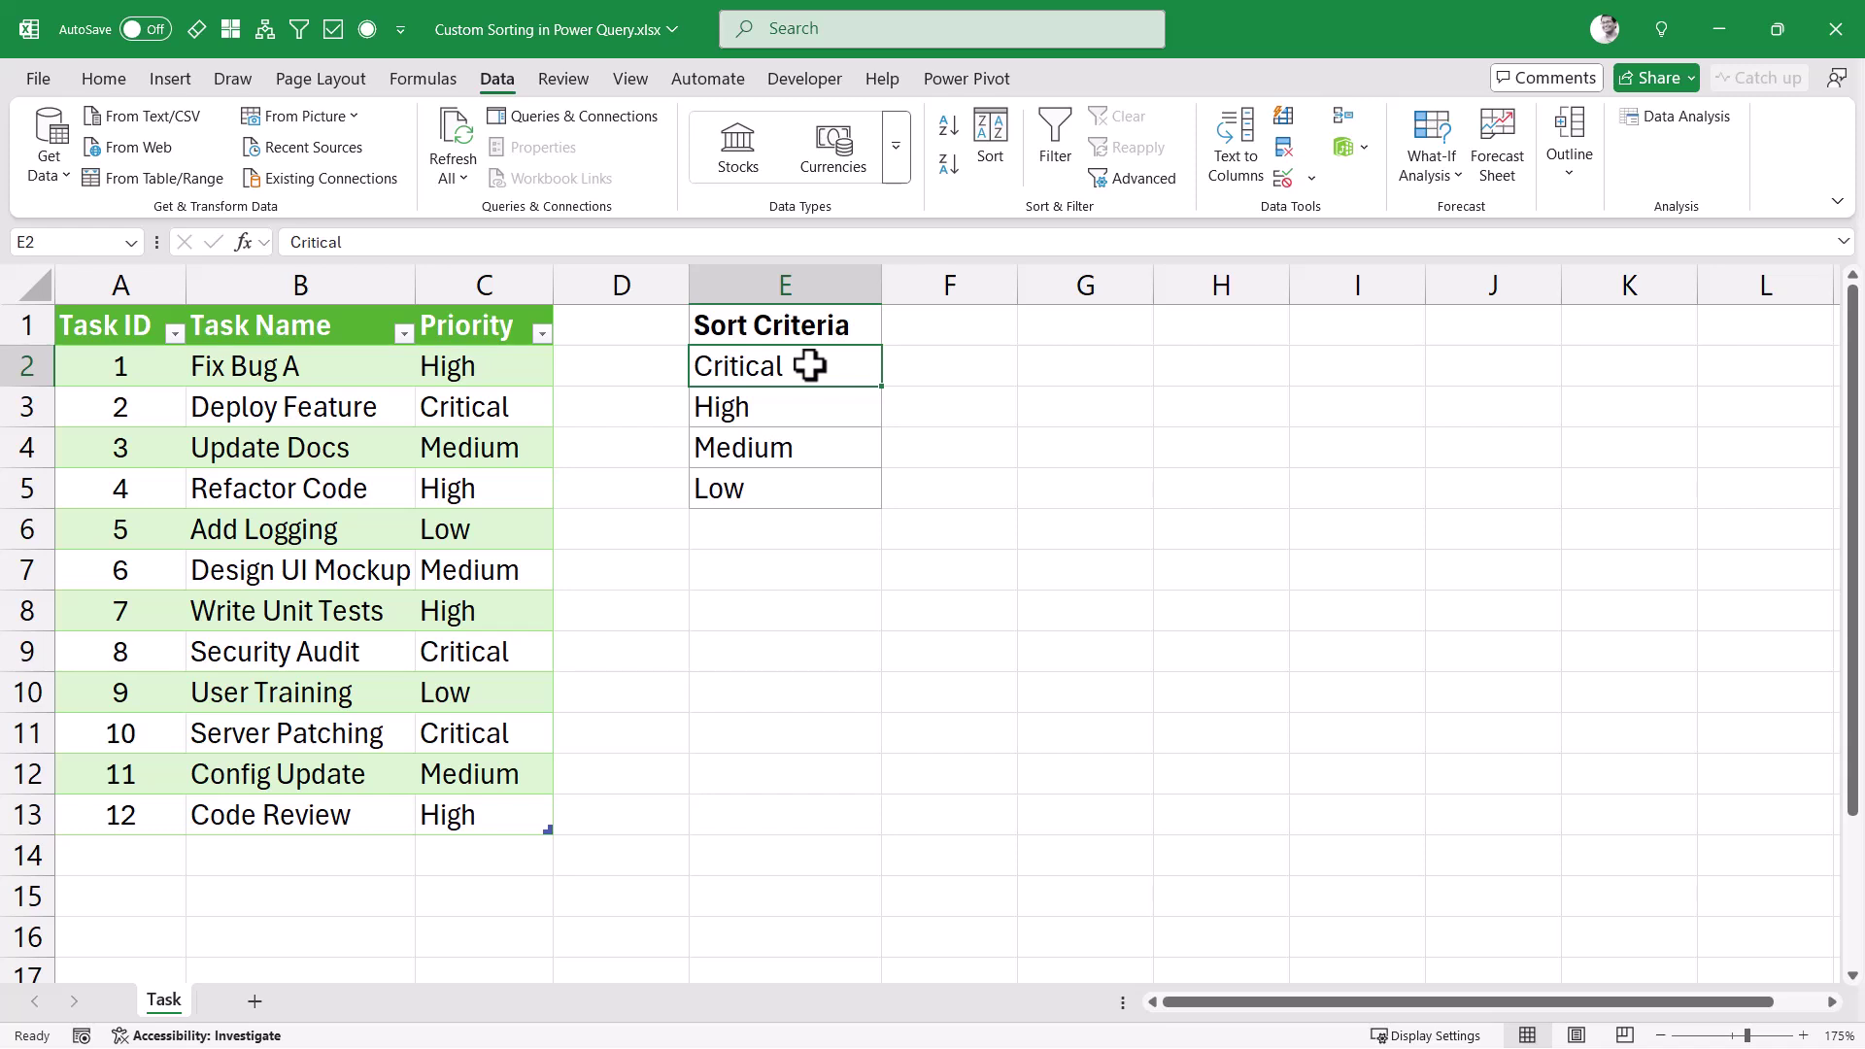
drag(803, 362, 805, 466)
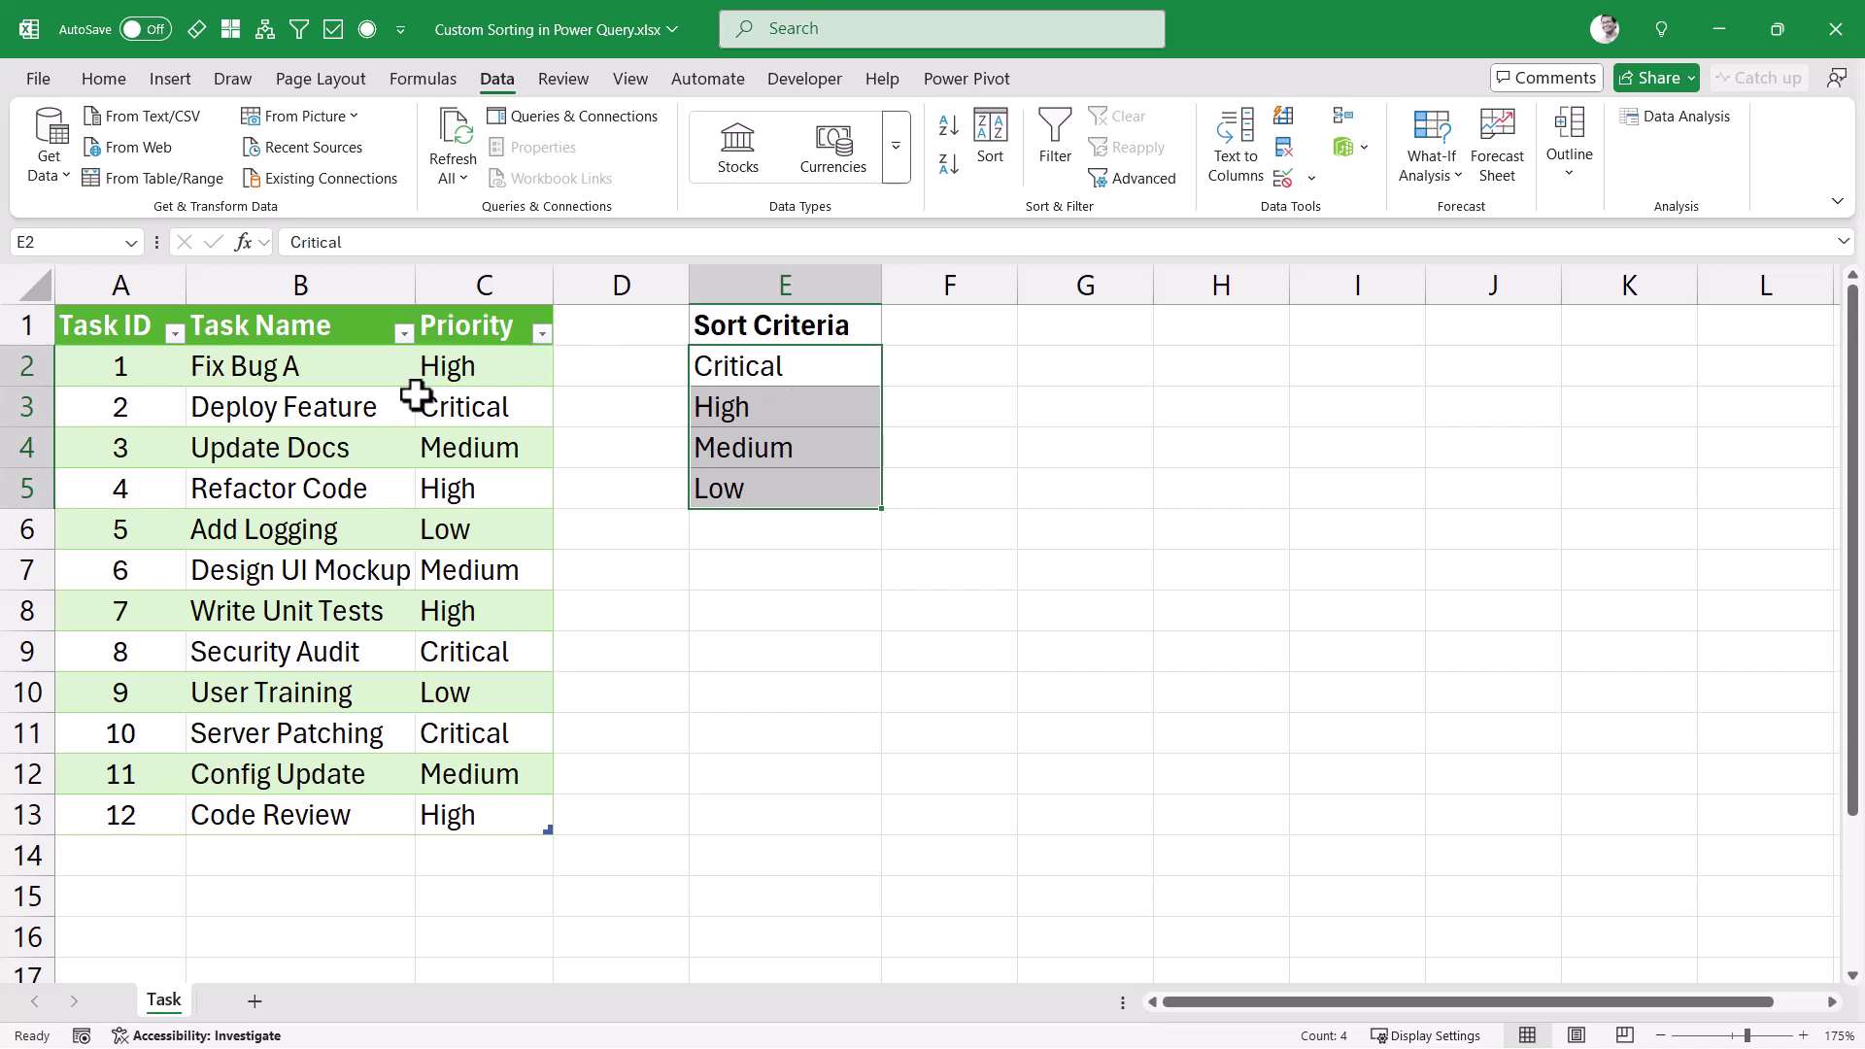
drag(146, 329, 432, 811)
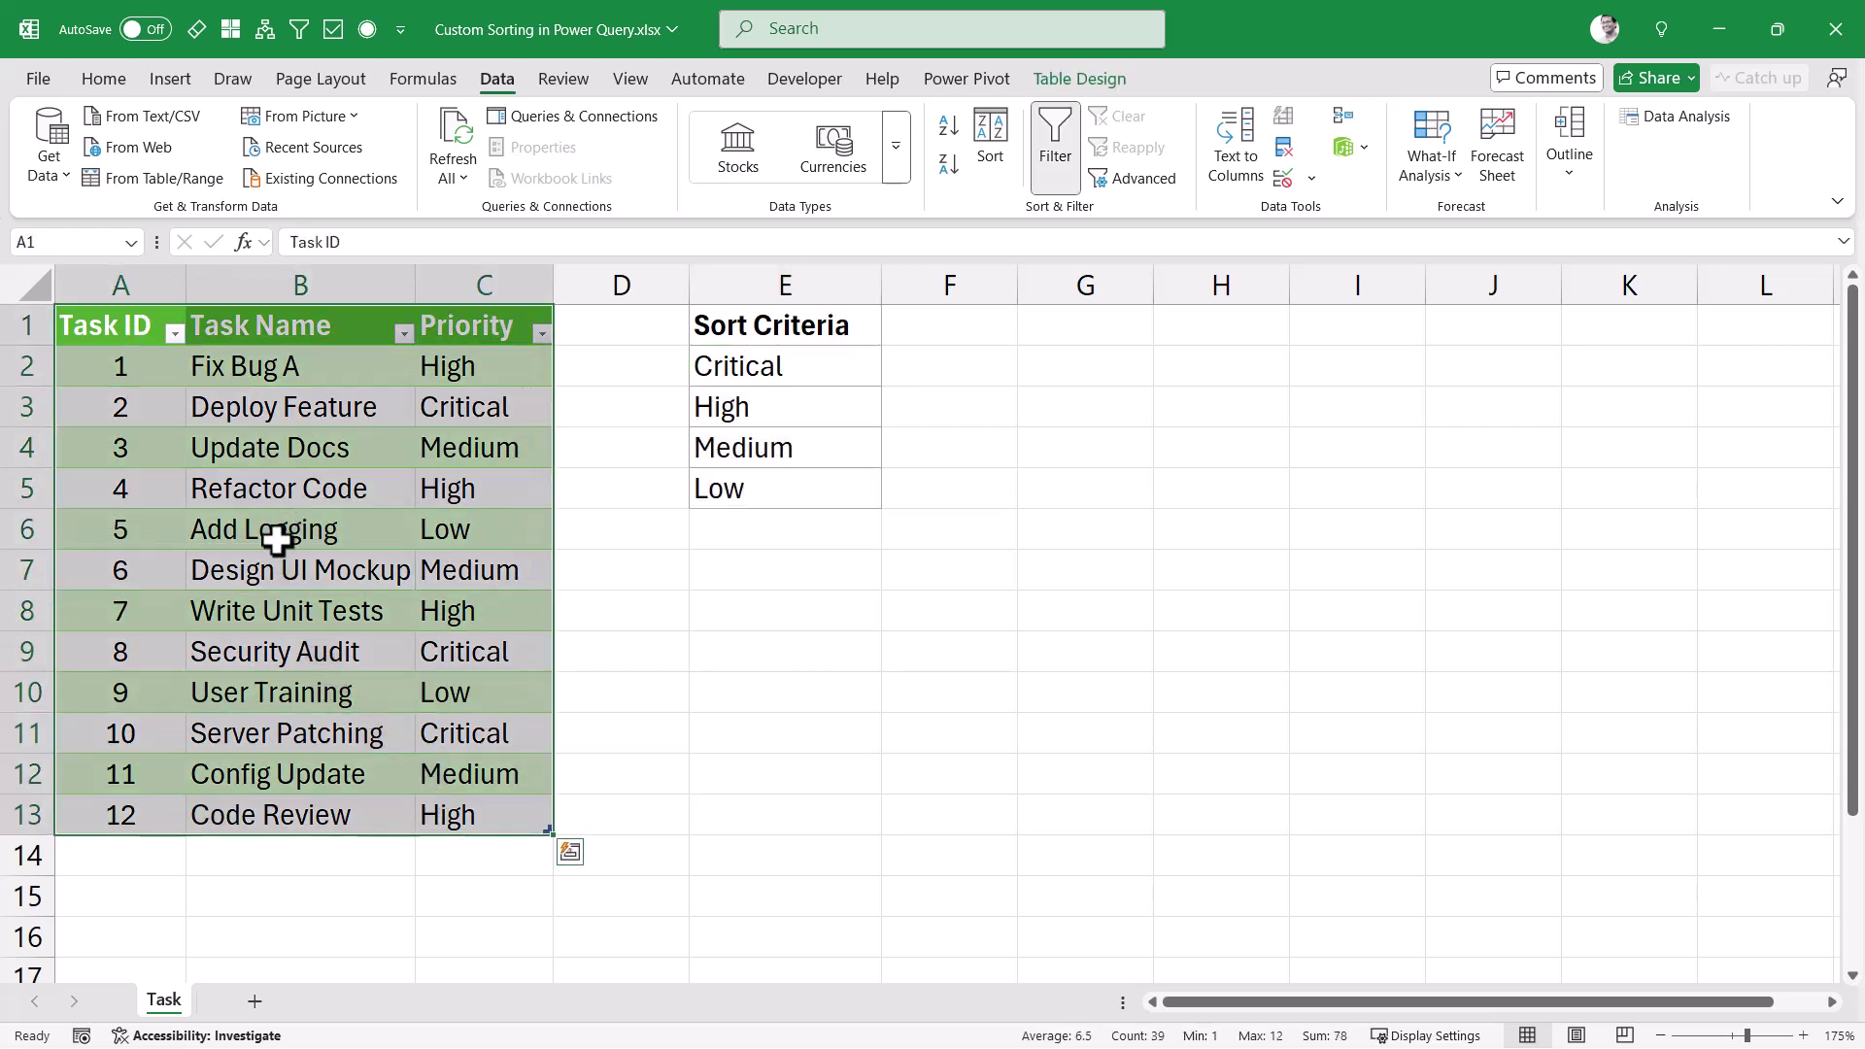
Load the task table into the Power Query Editor as a query from its table range.
click(263, 492)
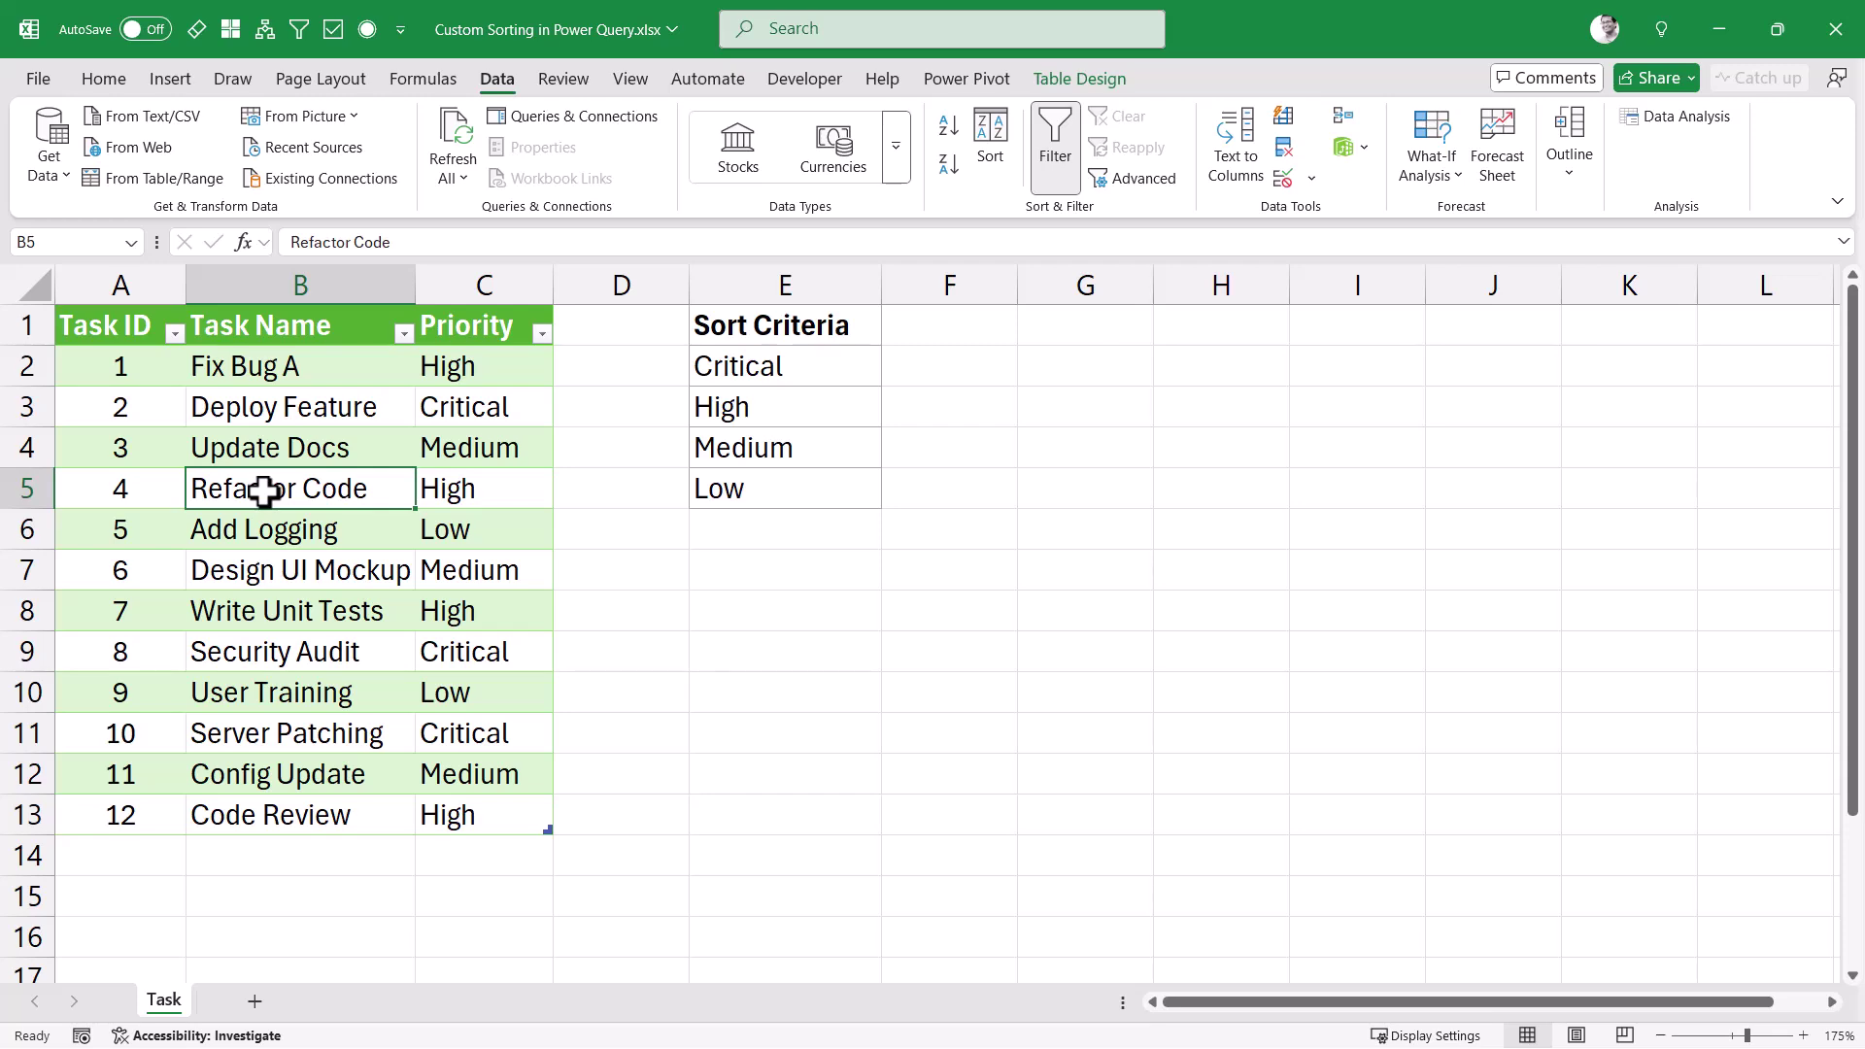
right_click(263, 492)
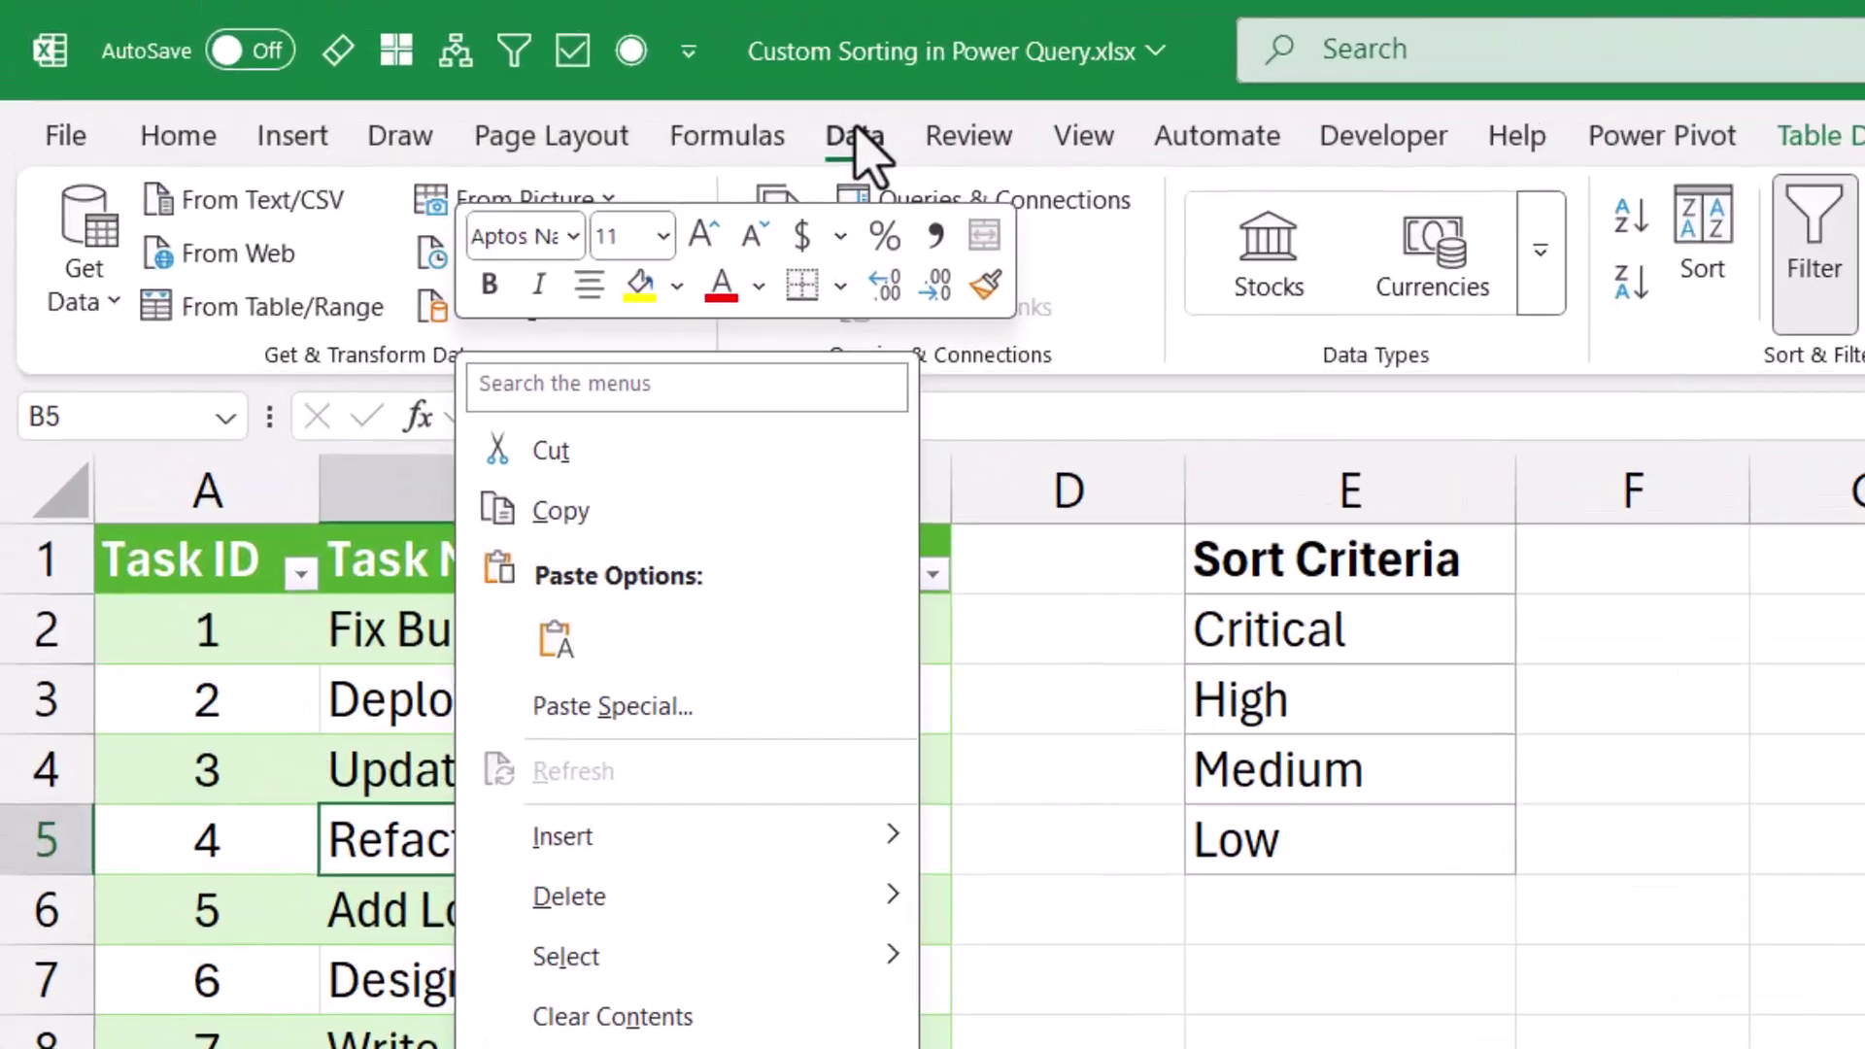
click(529, 17)
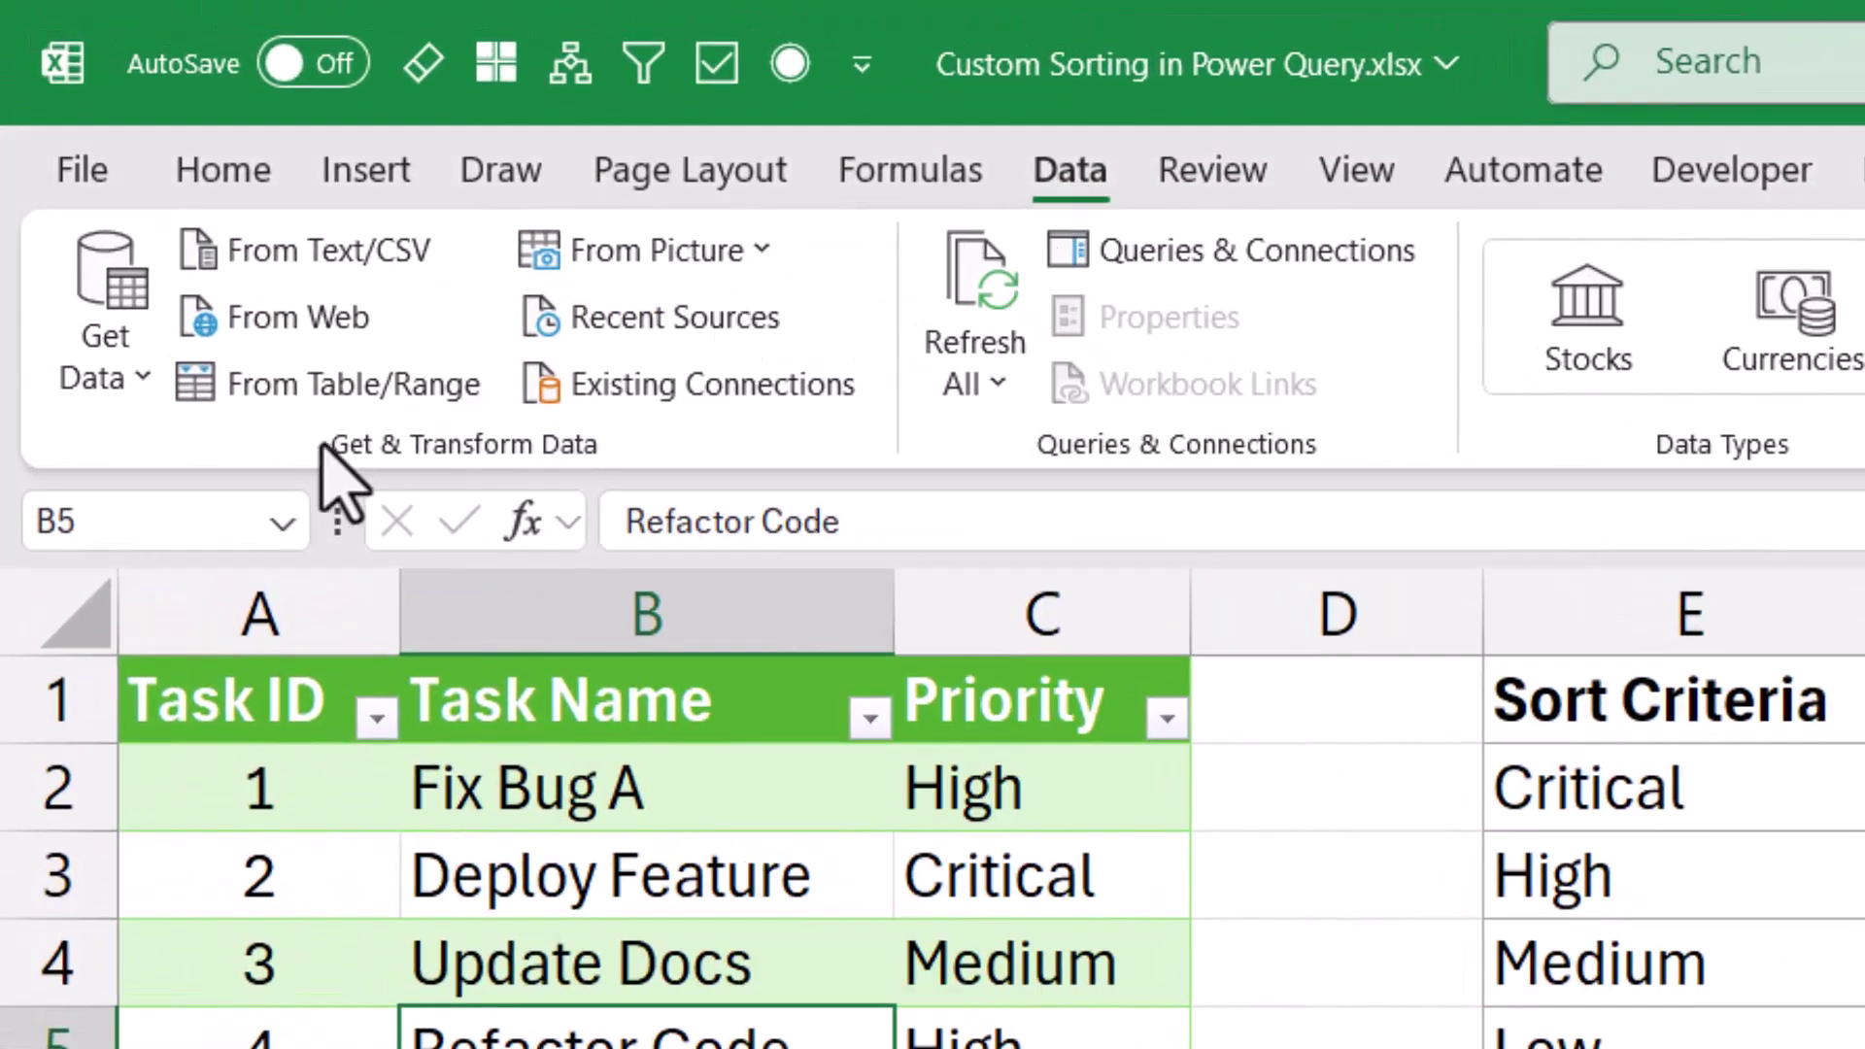
click(320, 387)
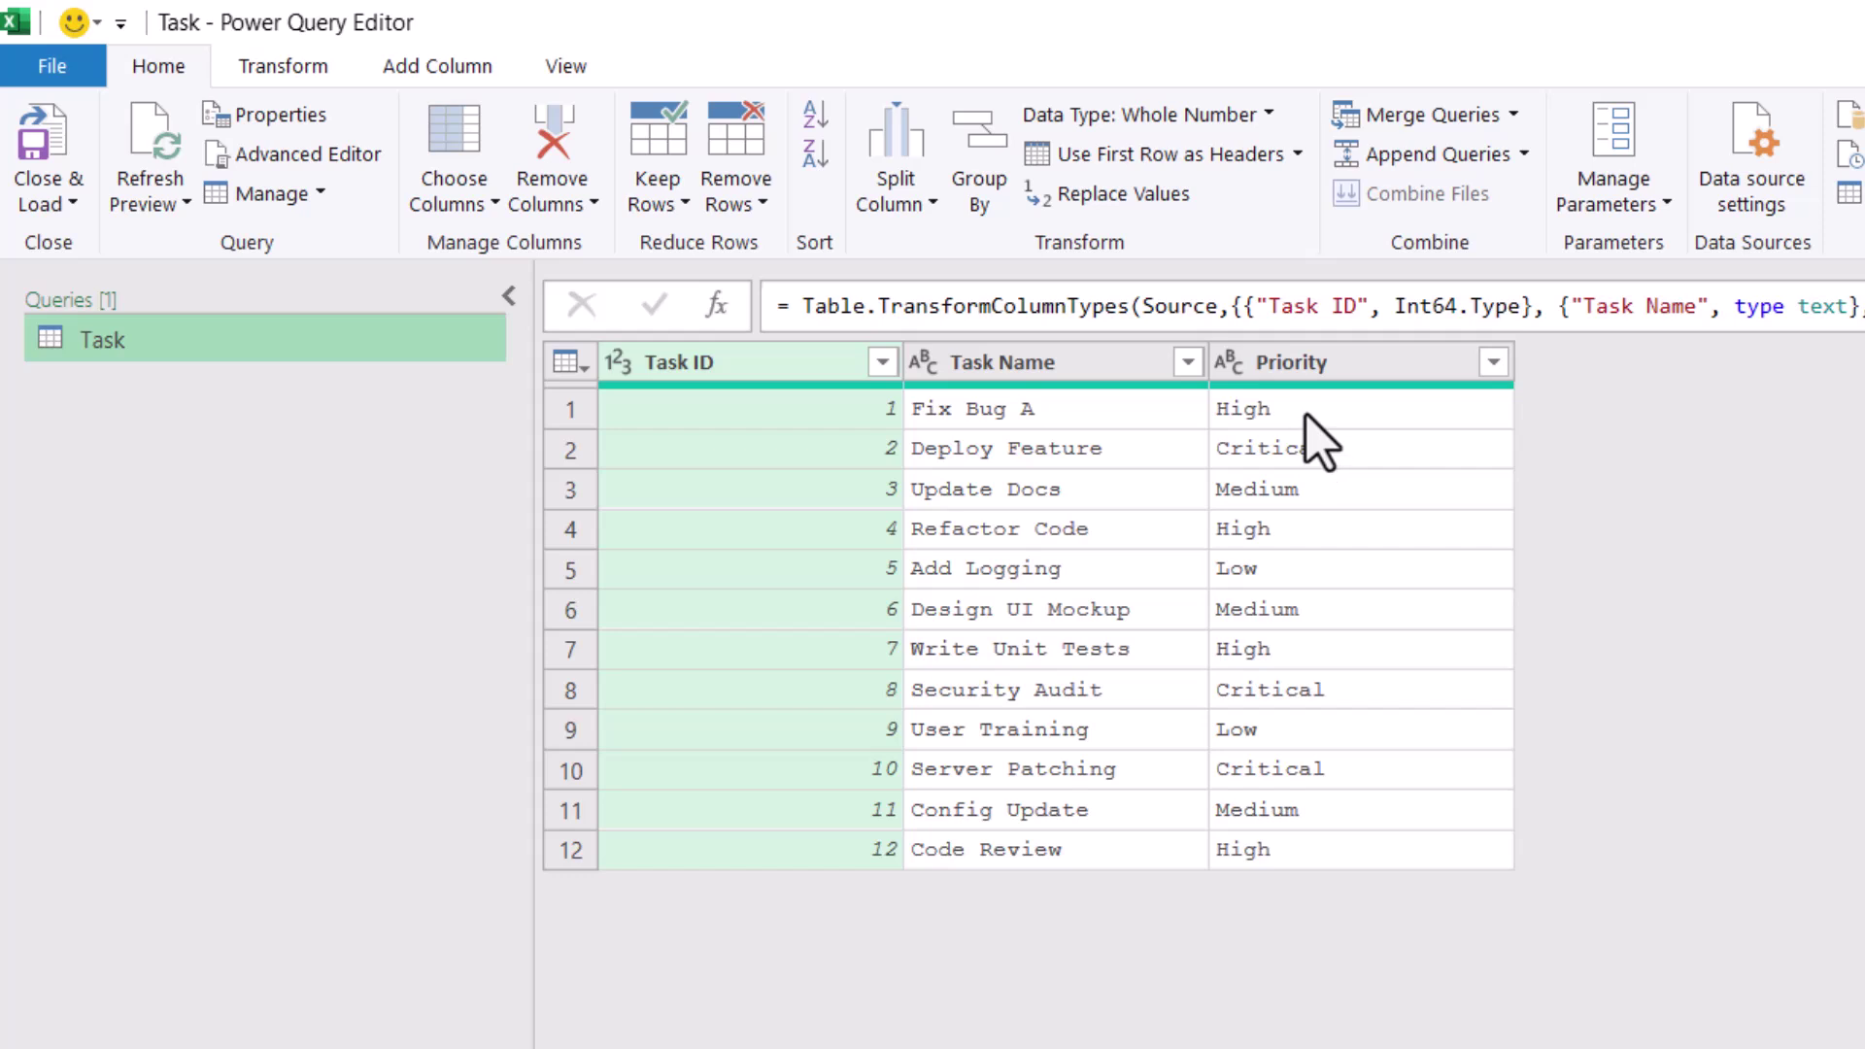
Start a custom column in the Task query and open its formula with the List.PositionOf function.
click(1492, 367)
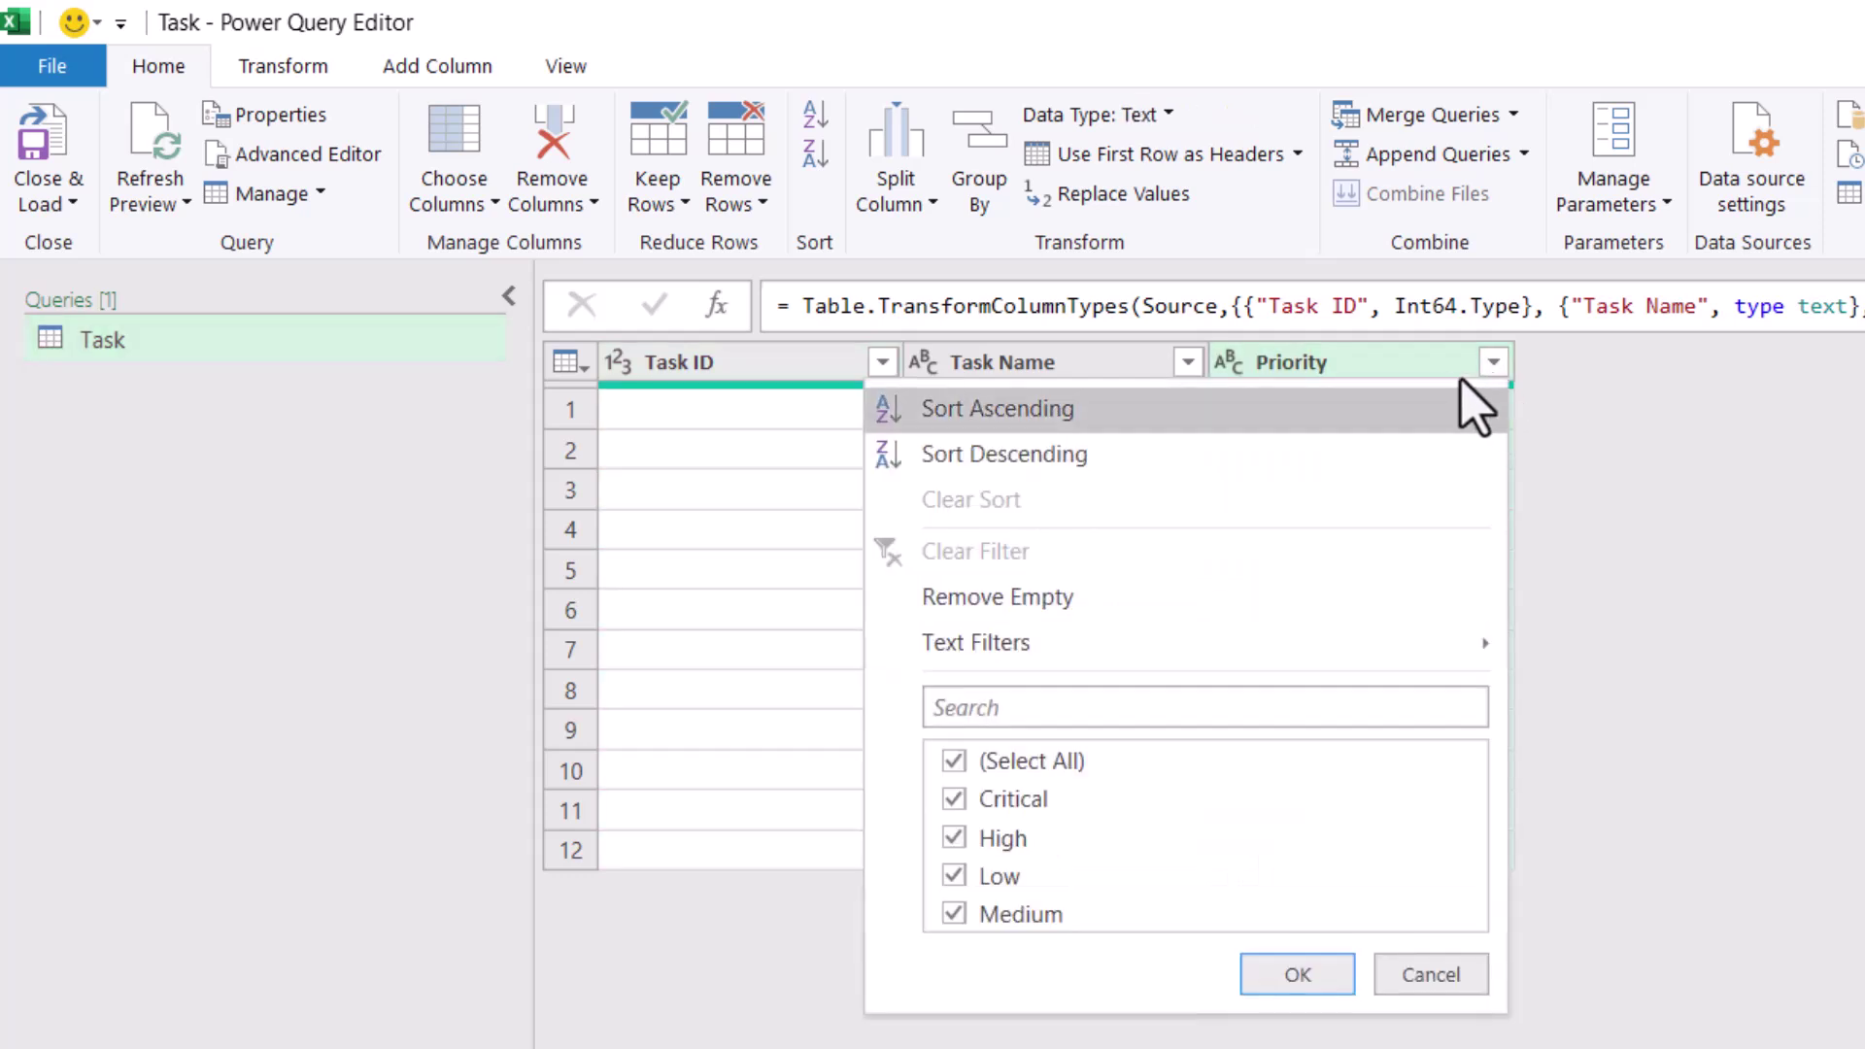
key(Escape)
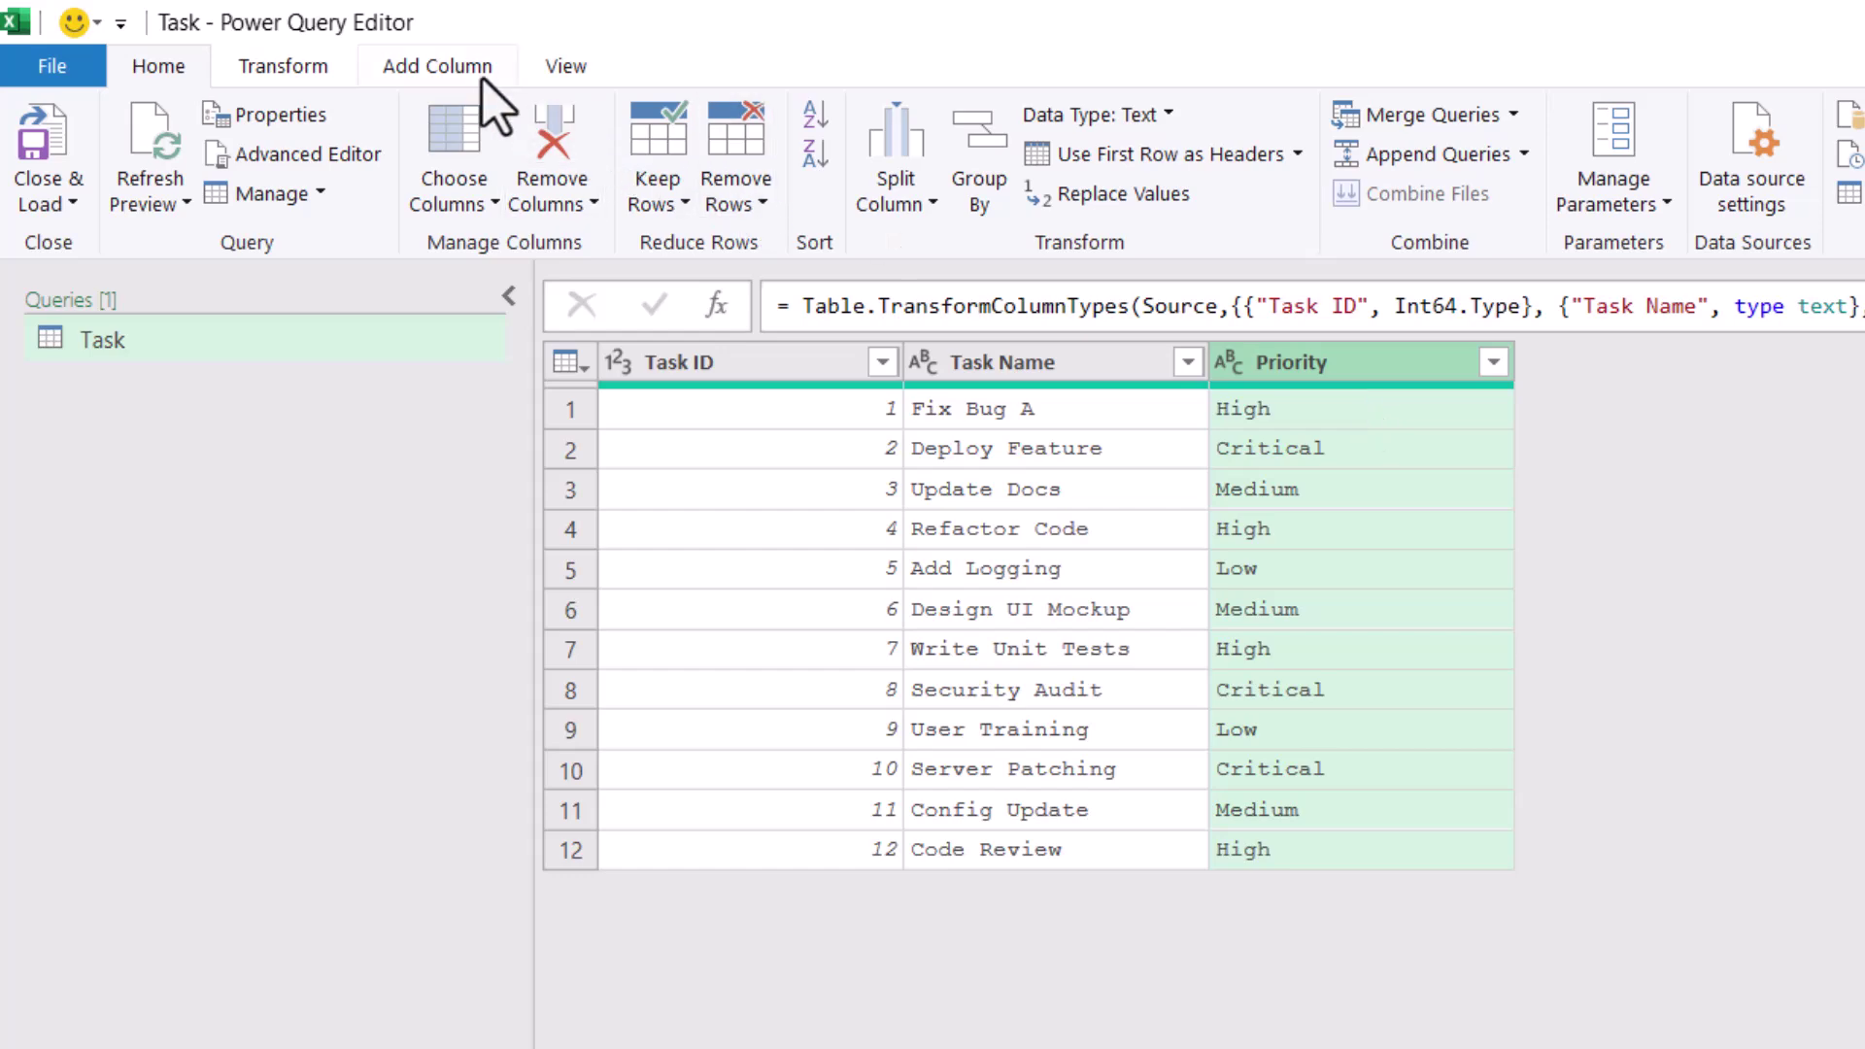
click(437, 66)
click(165, 173)
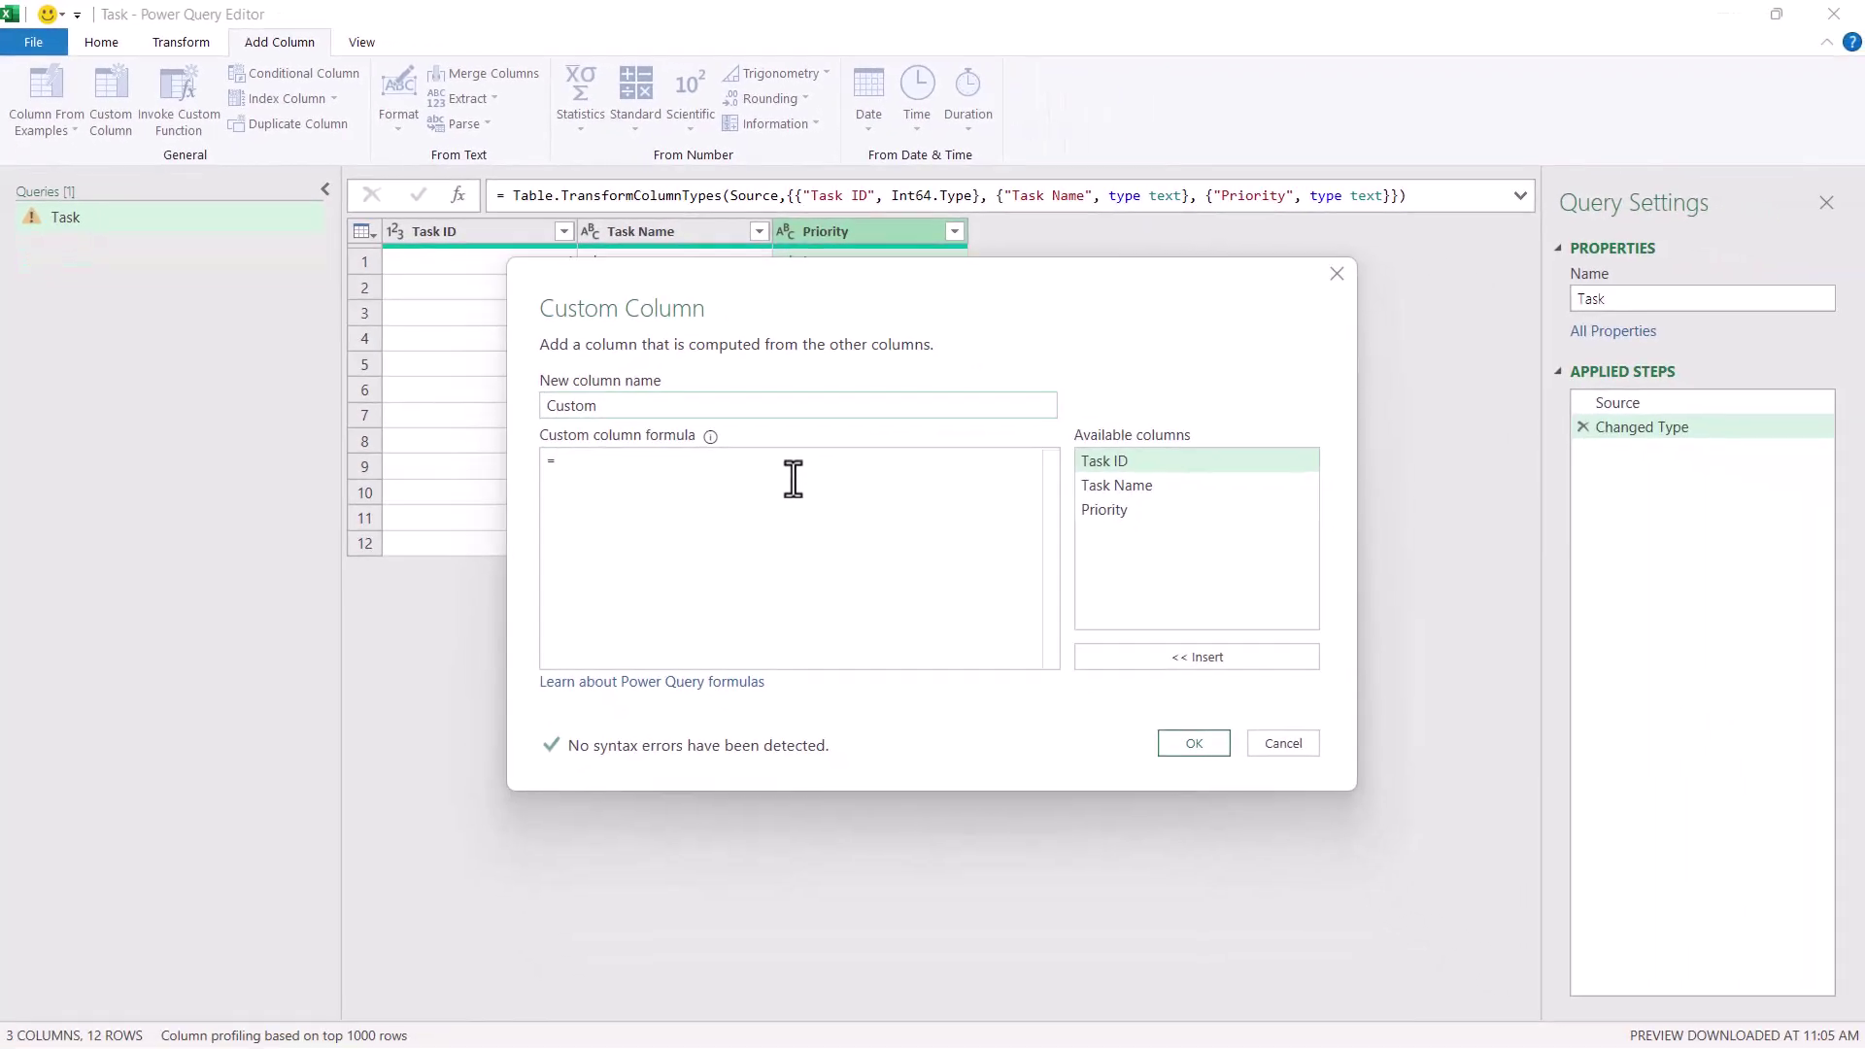
click(793, 478)
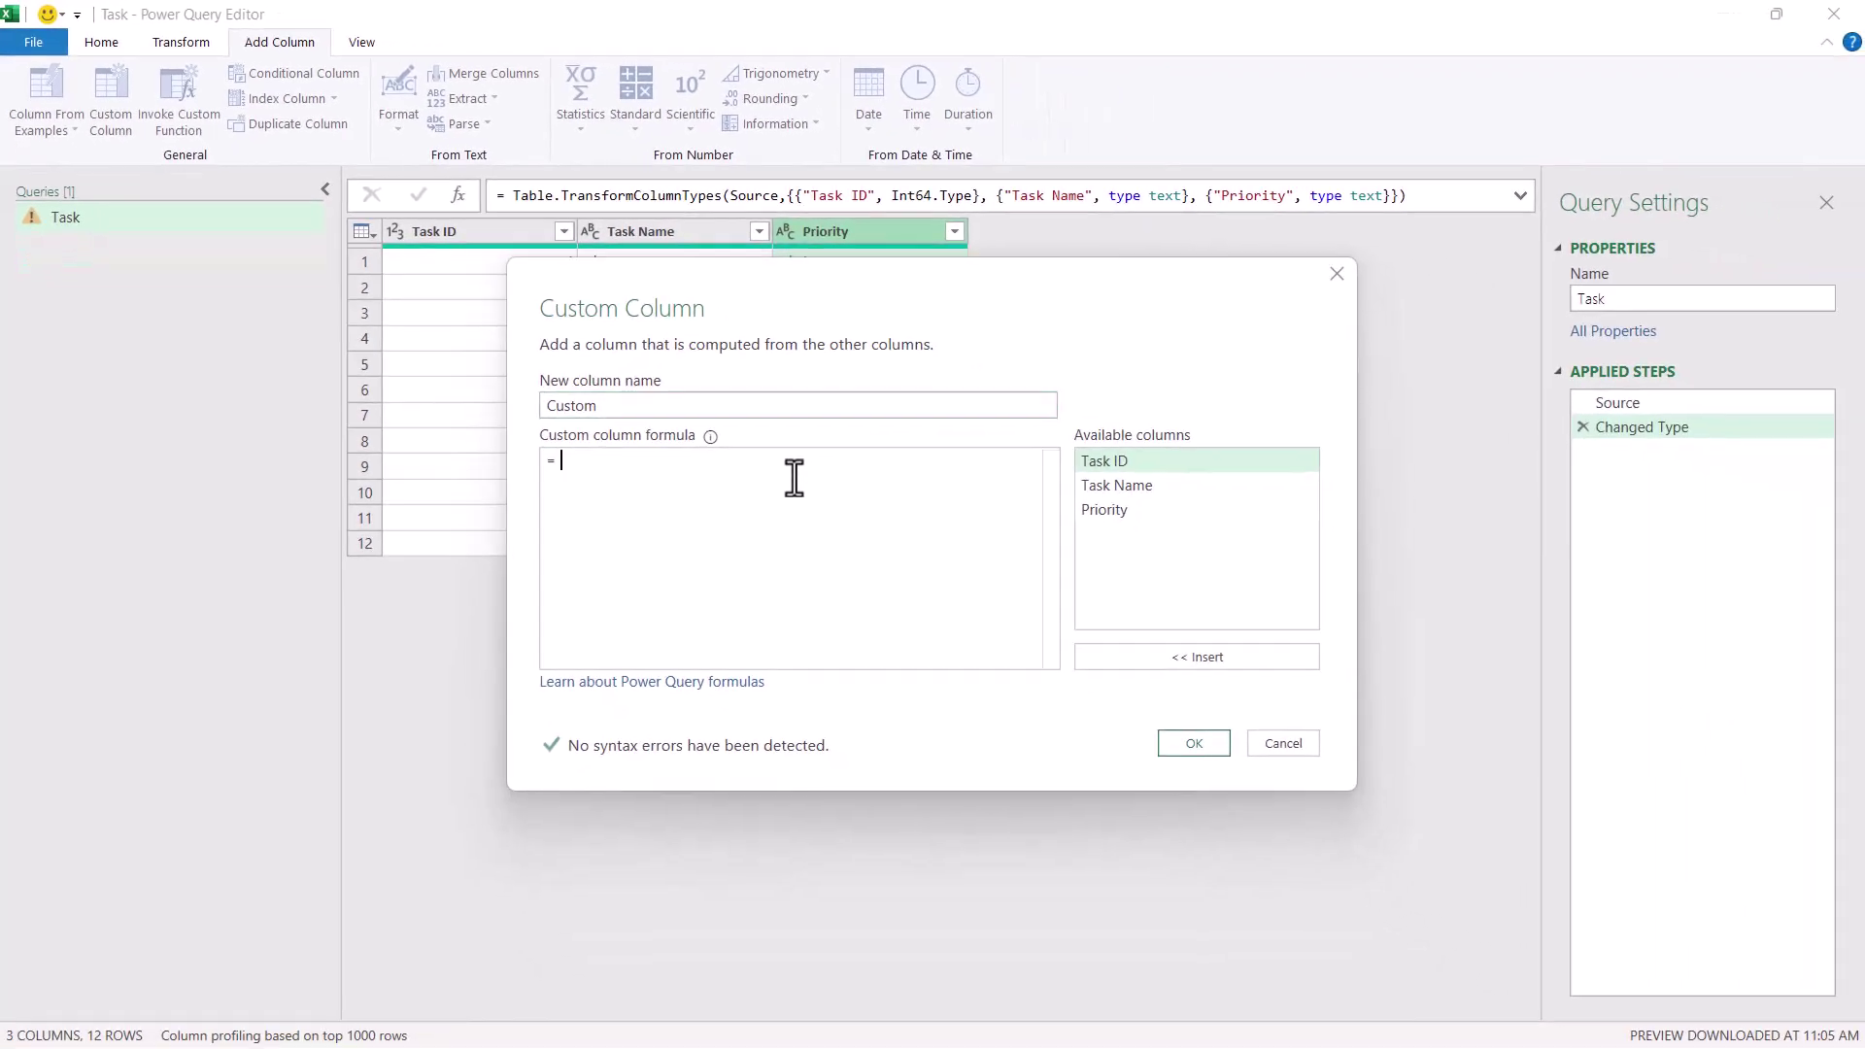
text(I)
key(BackSpace)
text(List)
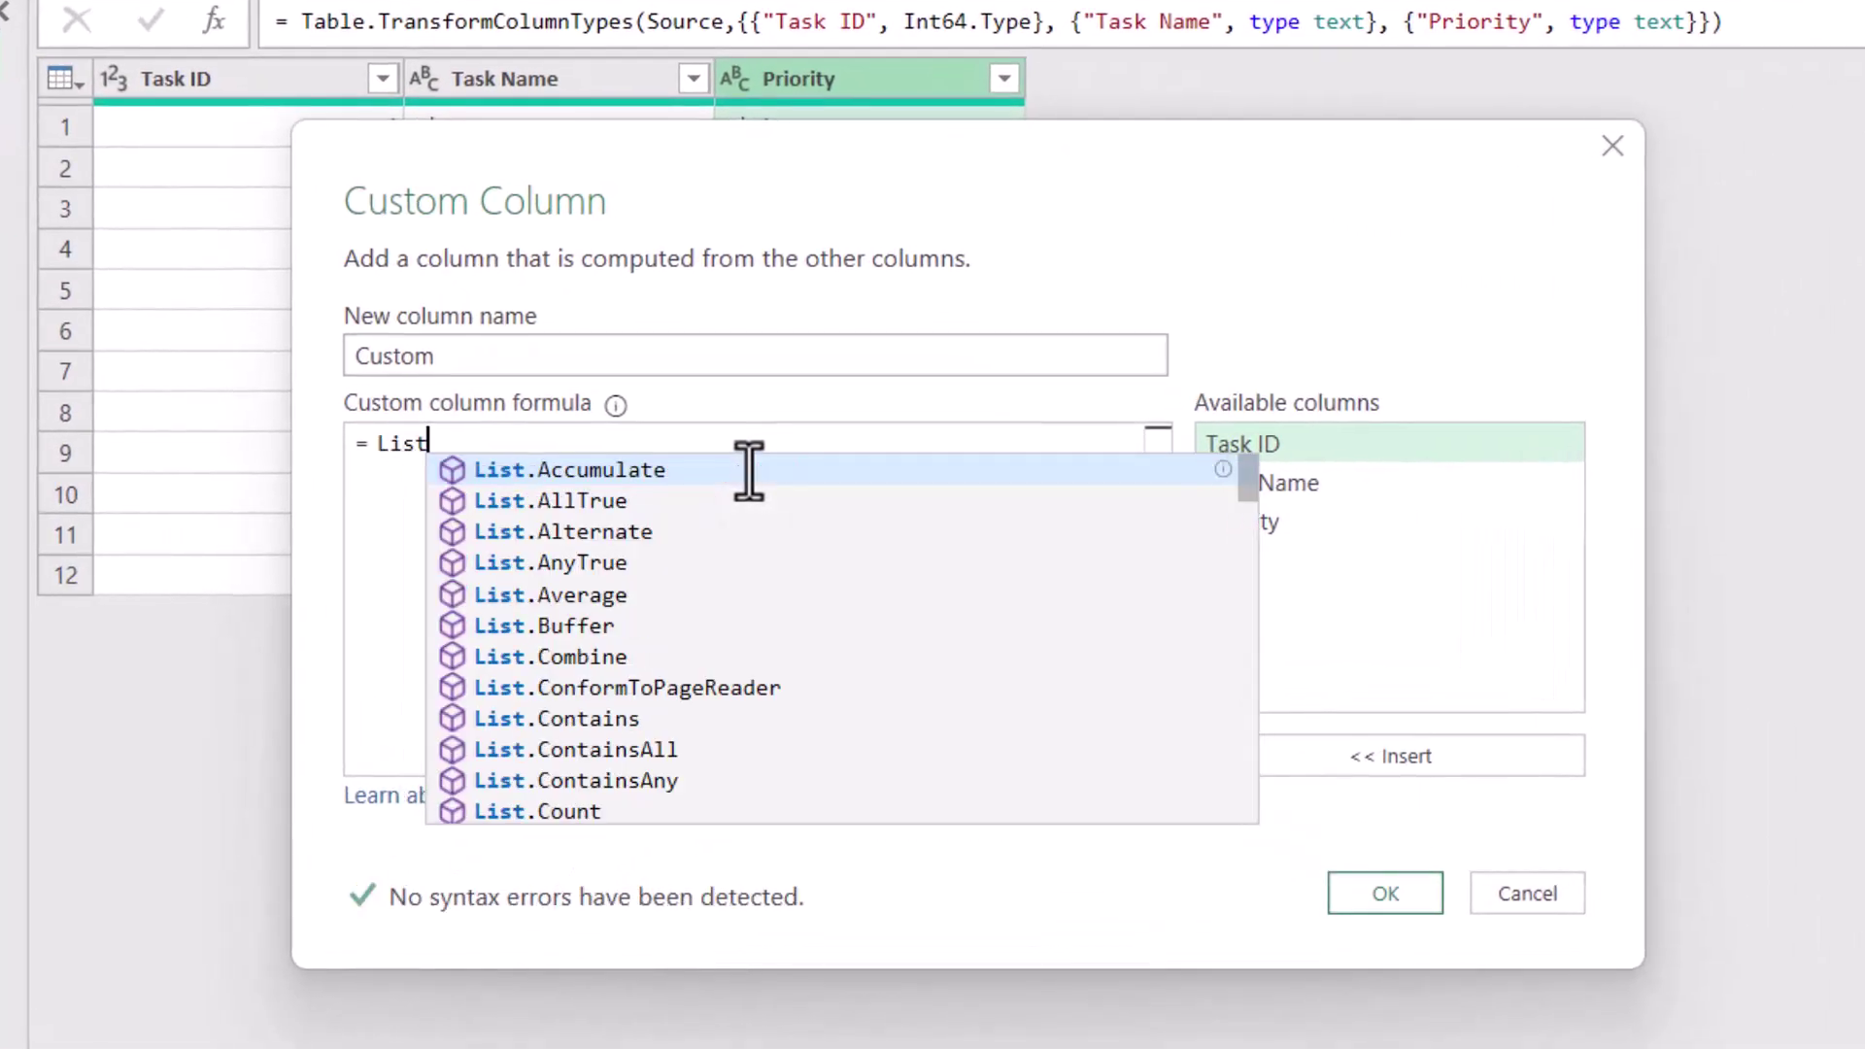
text(.PO)
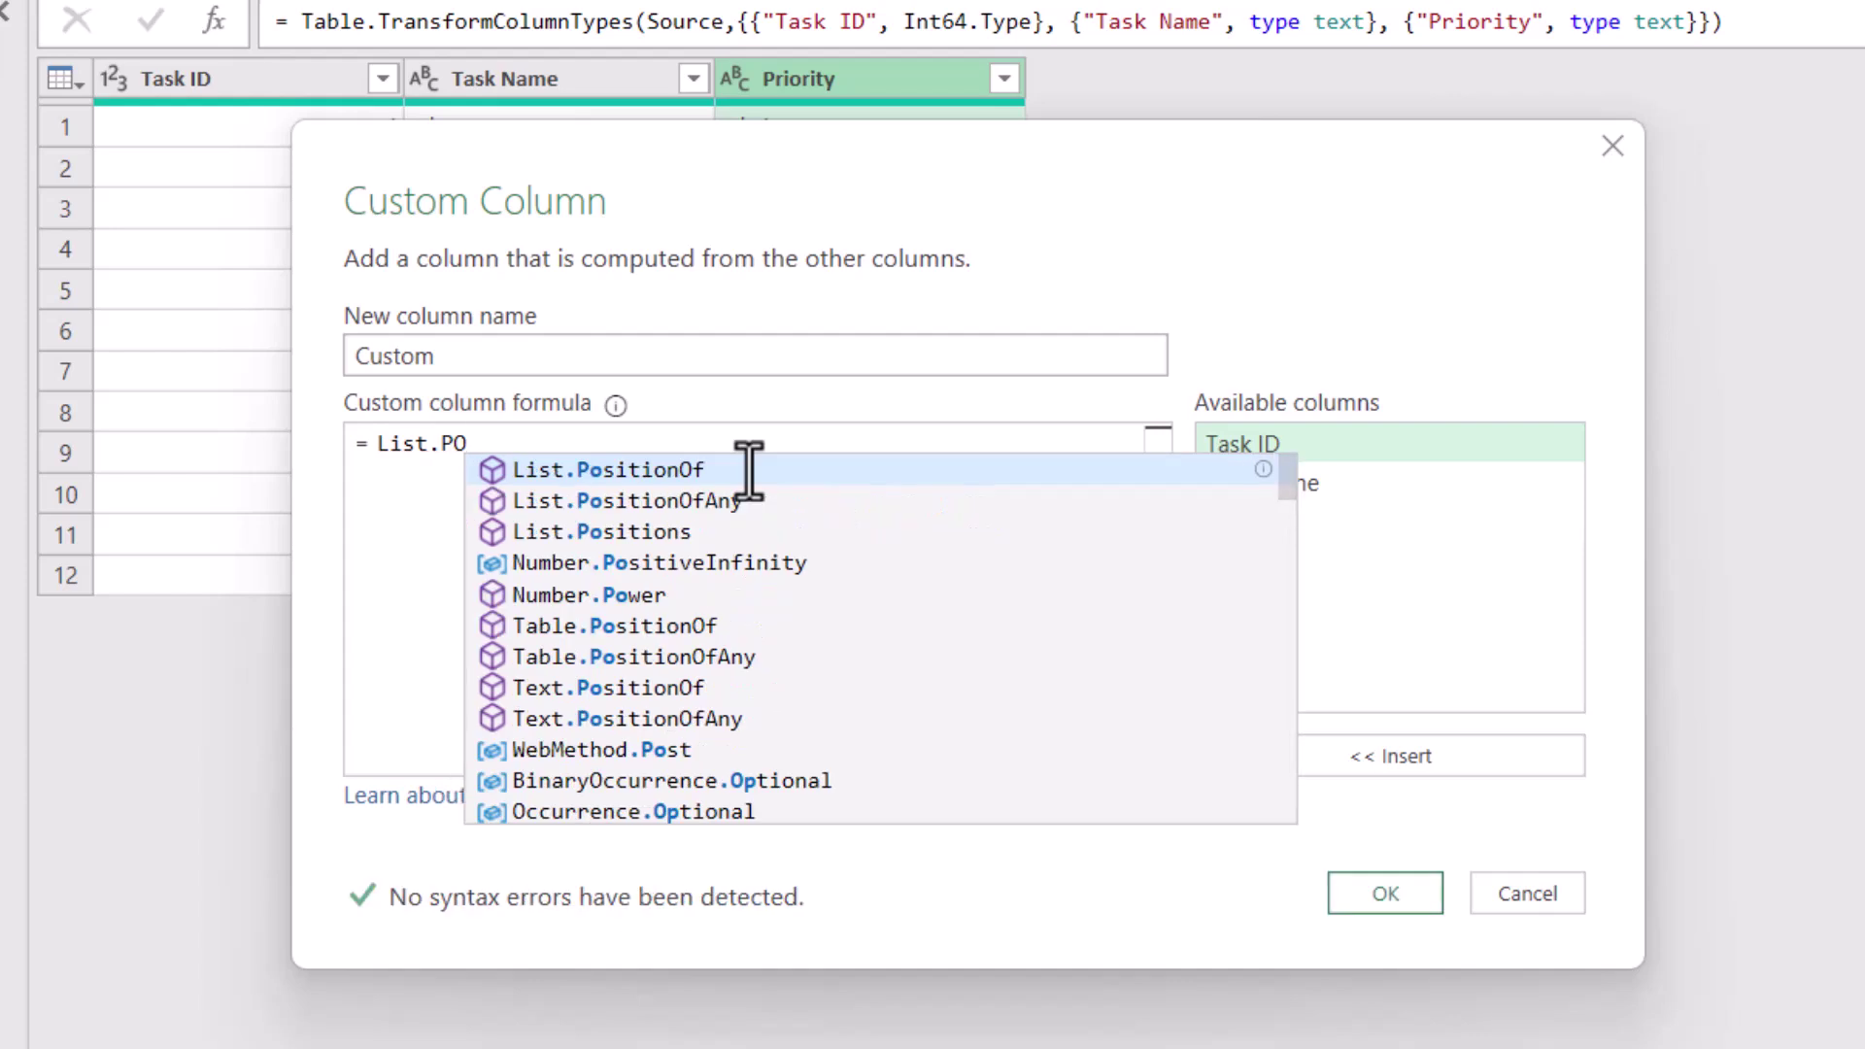
key(Escape)
key(BackSpace)
text(o)
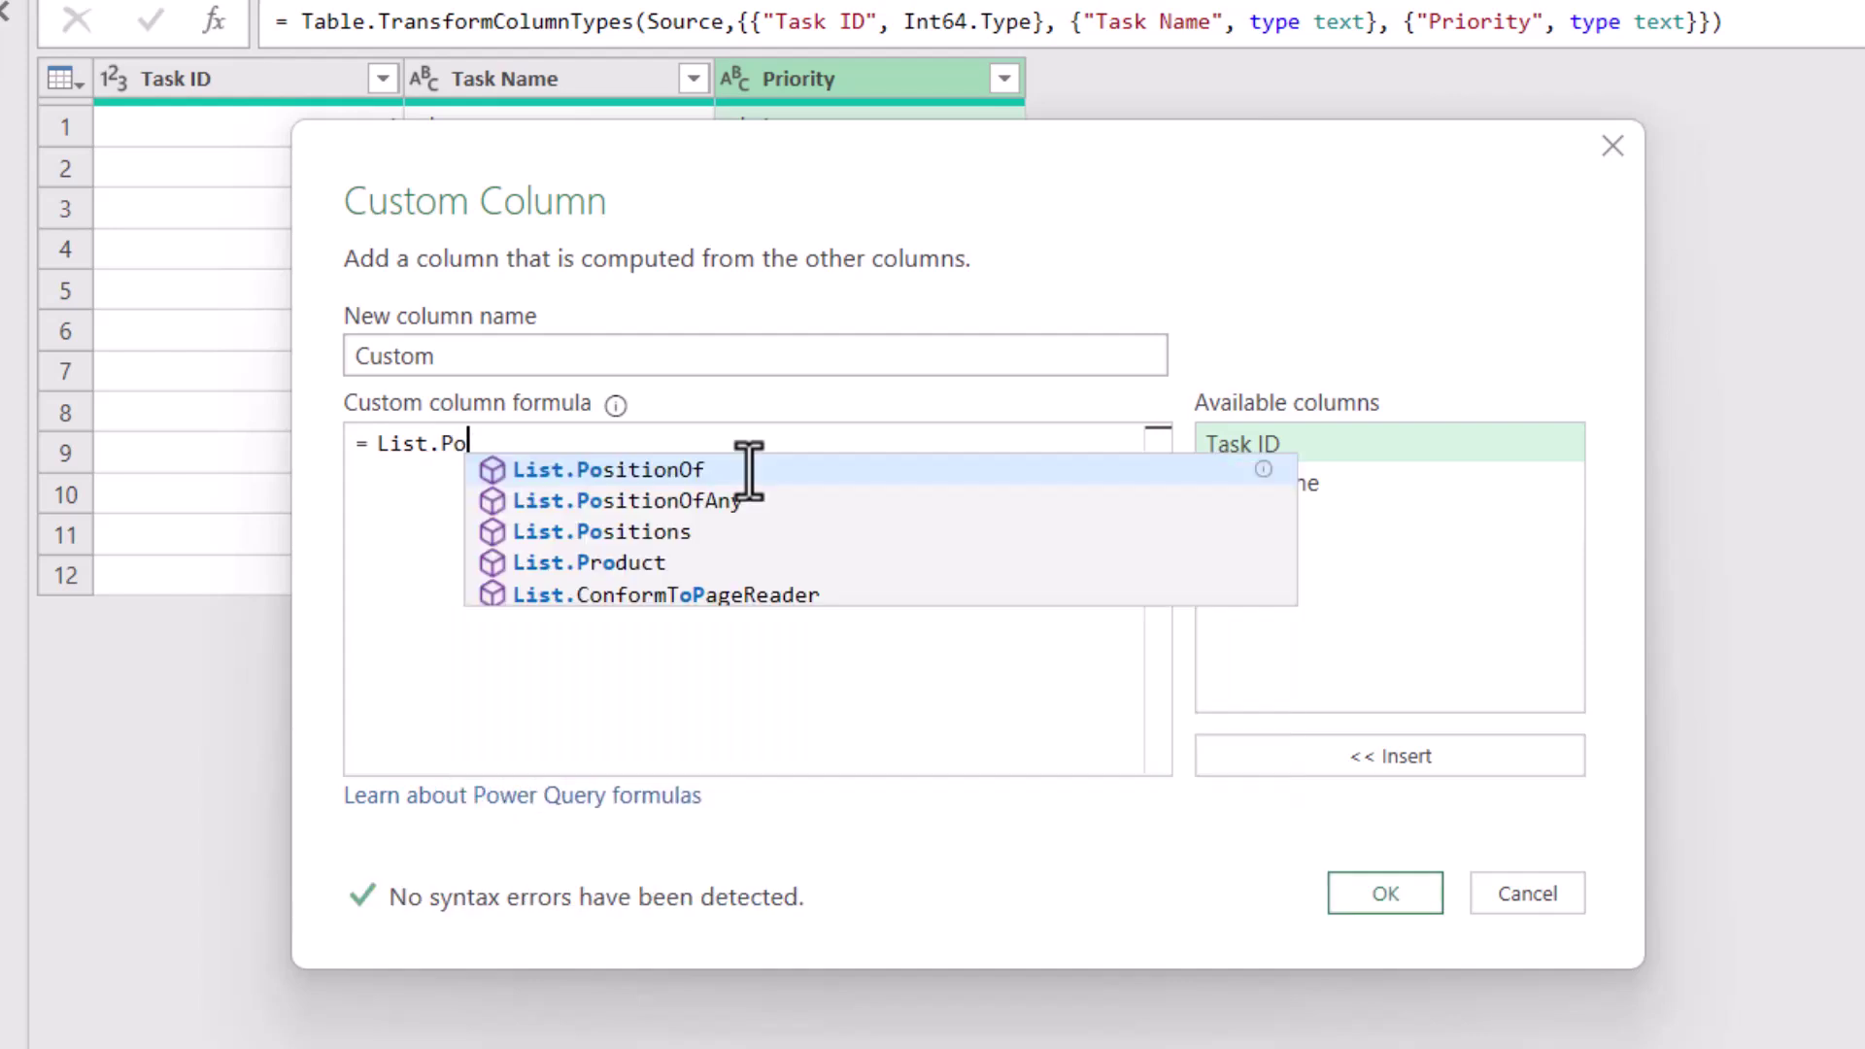
key(Tab)
text(()
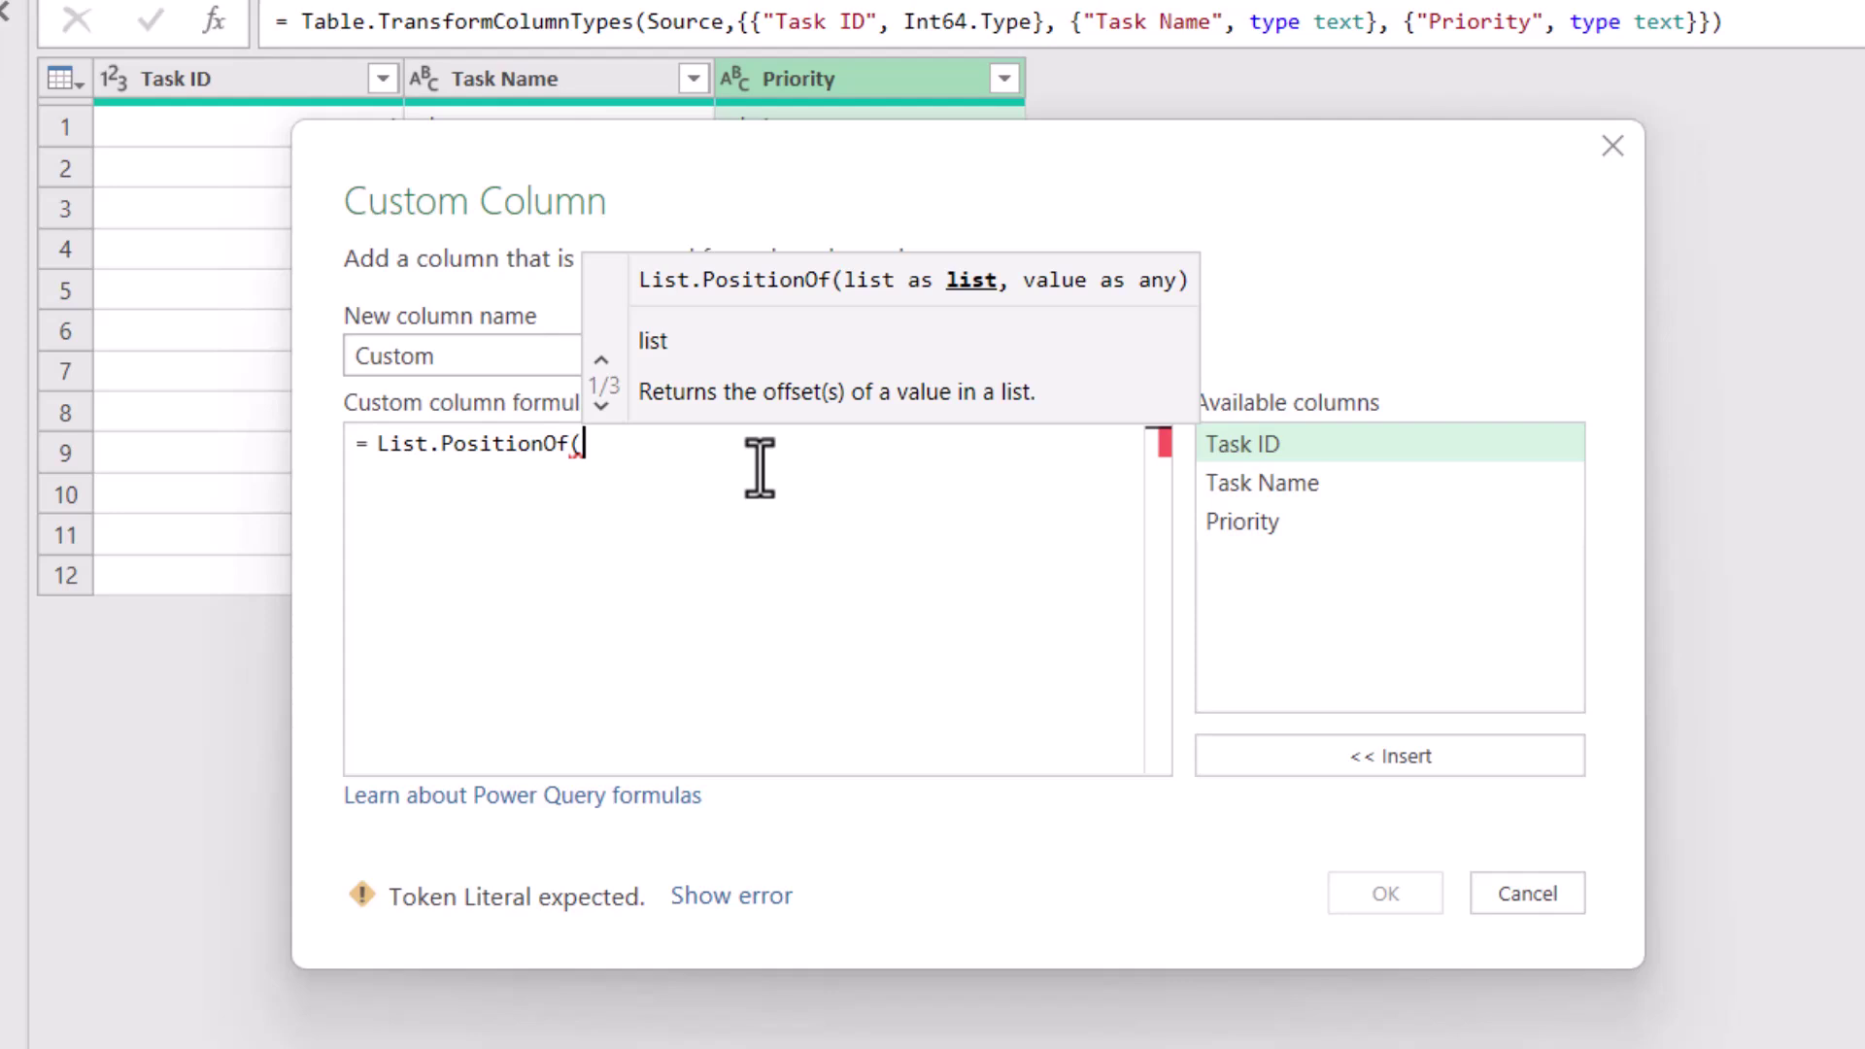
Enter the list {"Critical","High","Medium","Low"} as the first argument of List.PositionOf, followed by a comma.
text({})
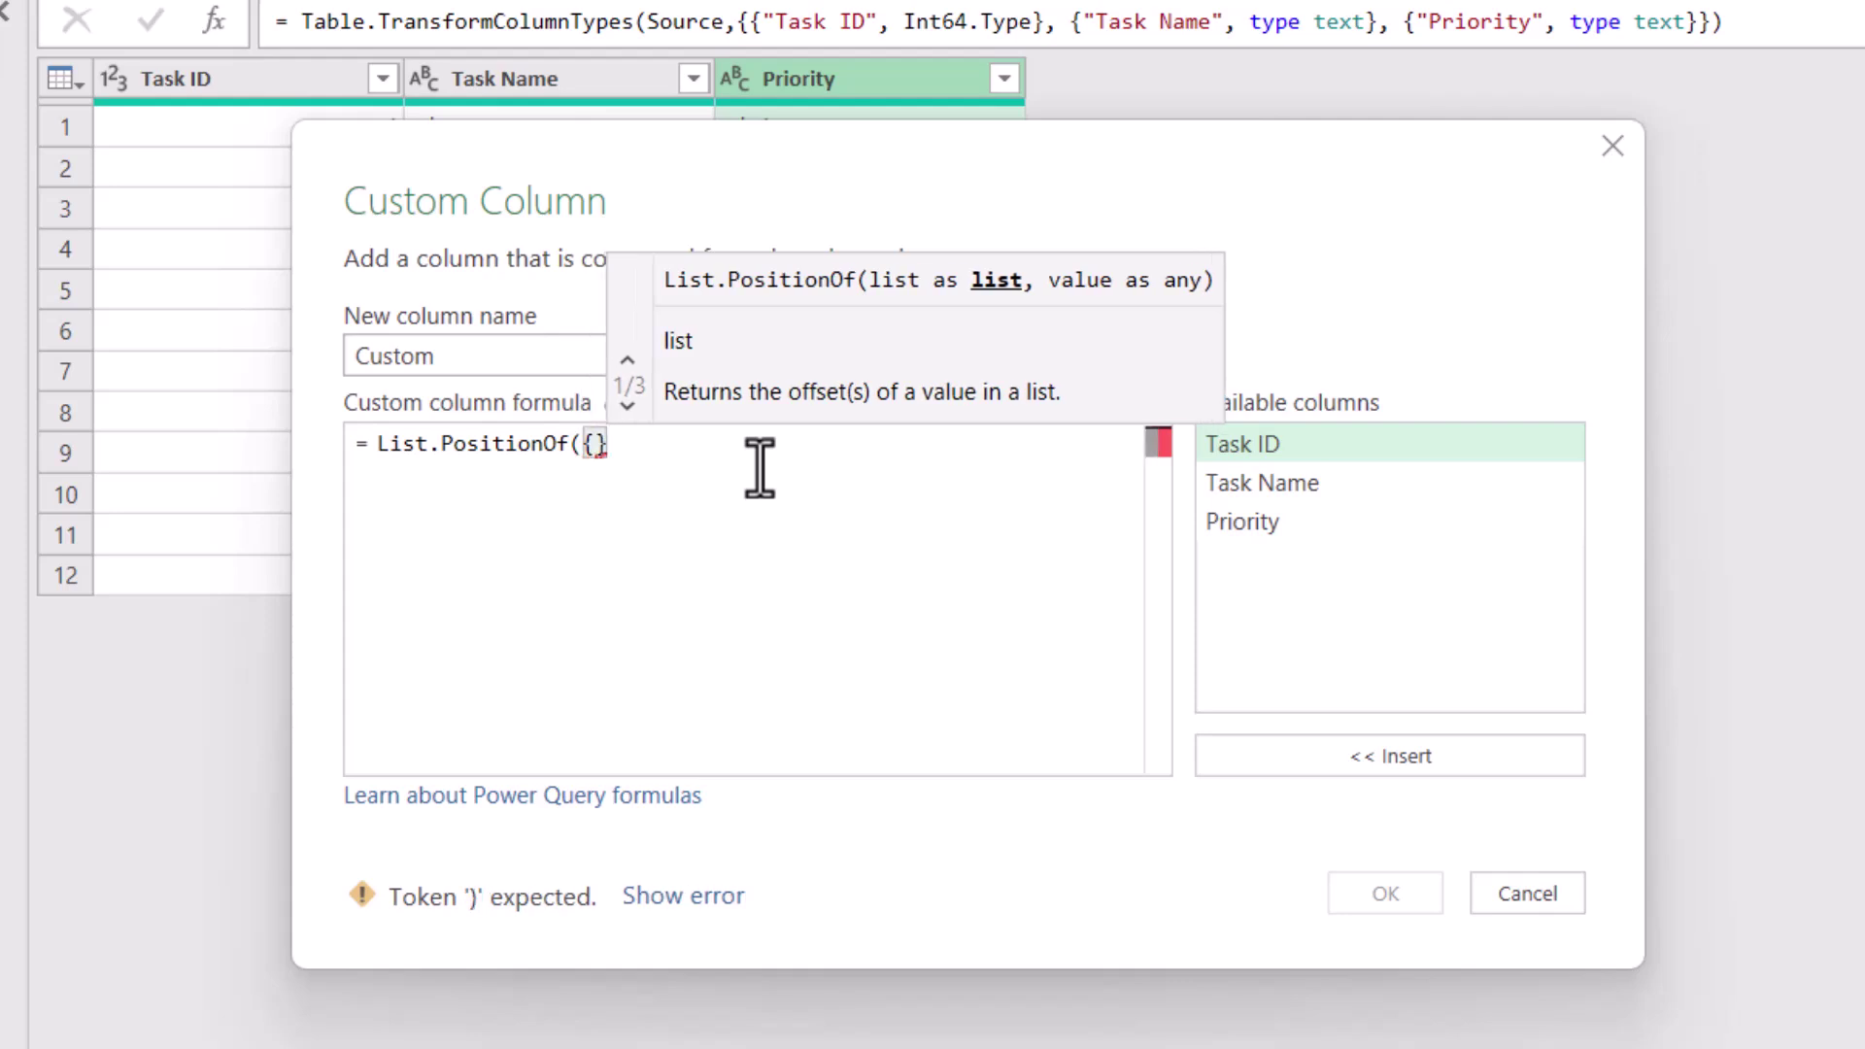
key(Left)
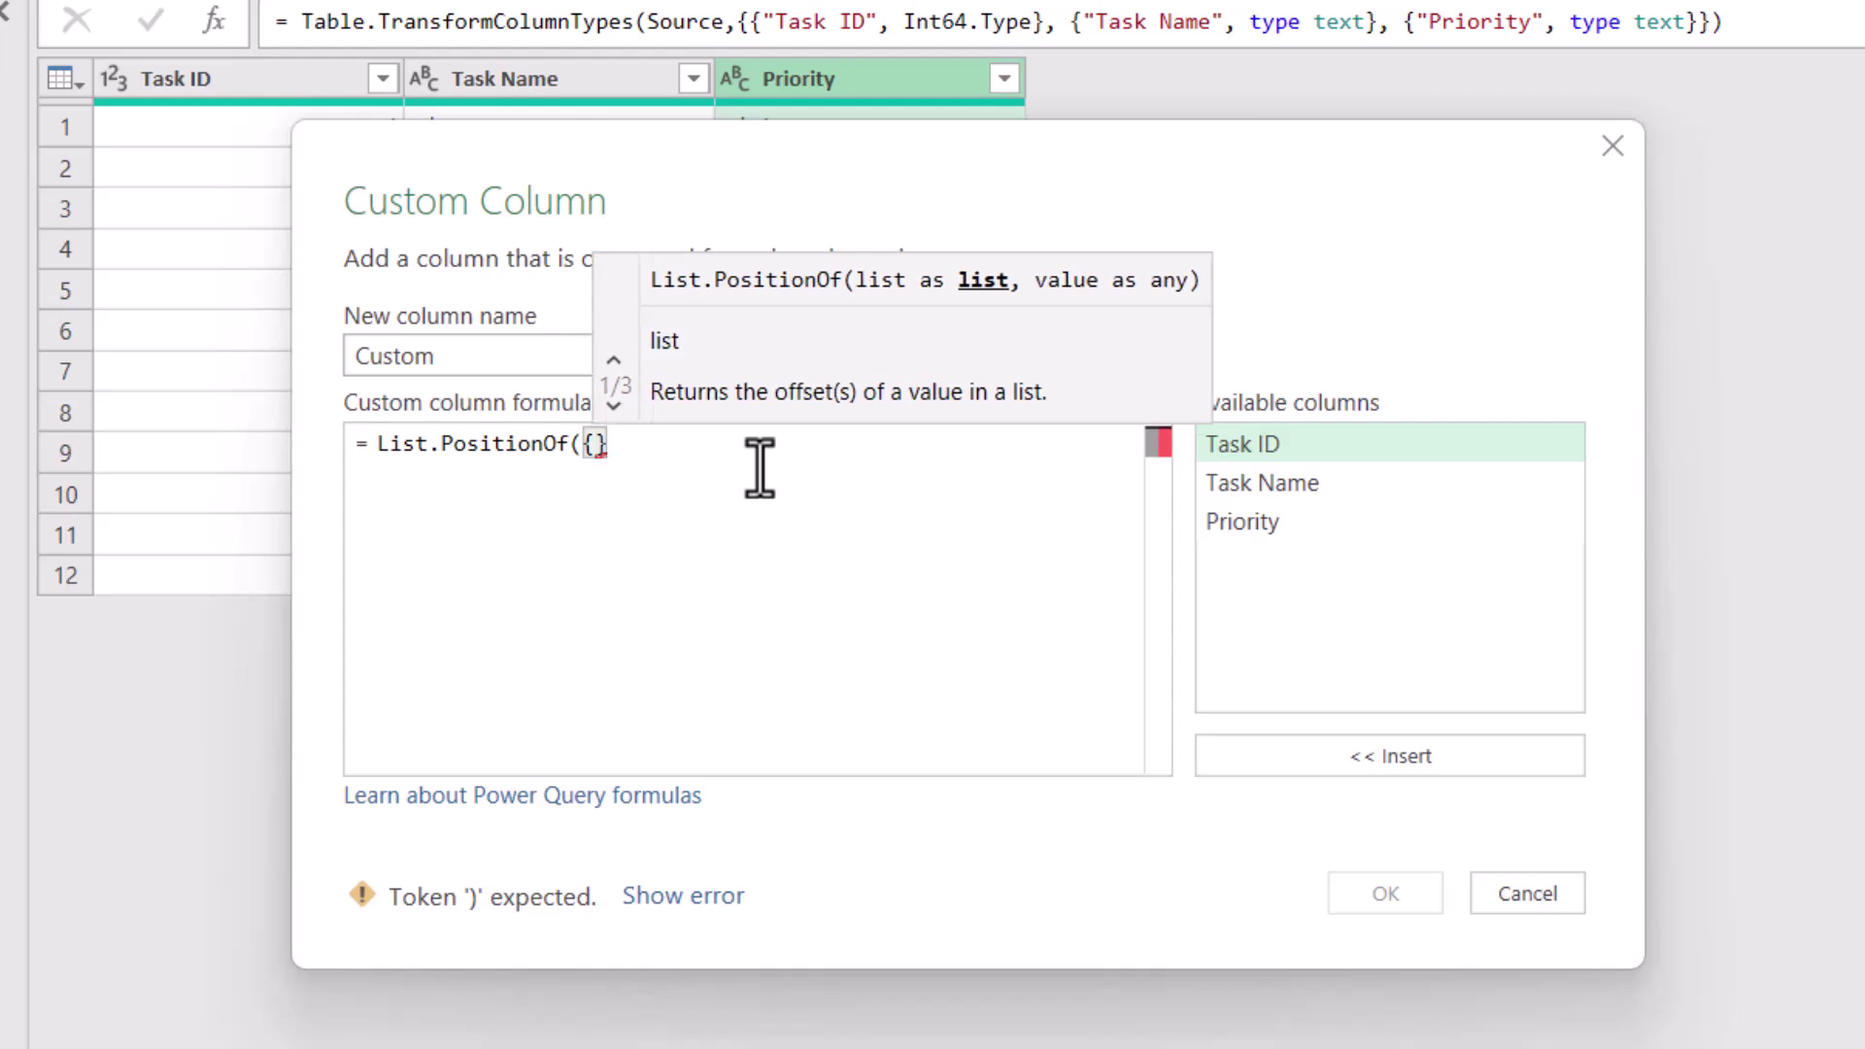
text("Critical)
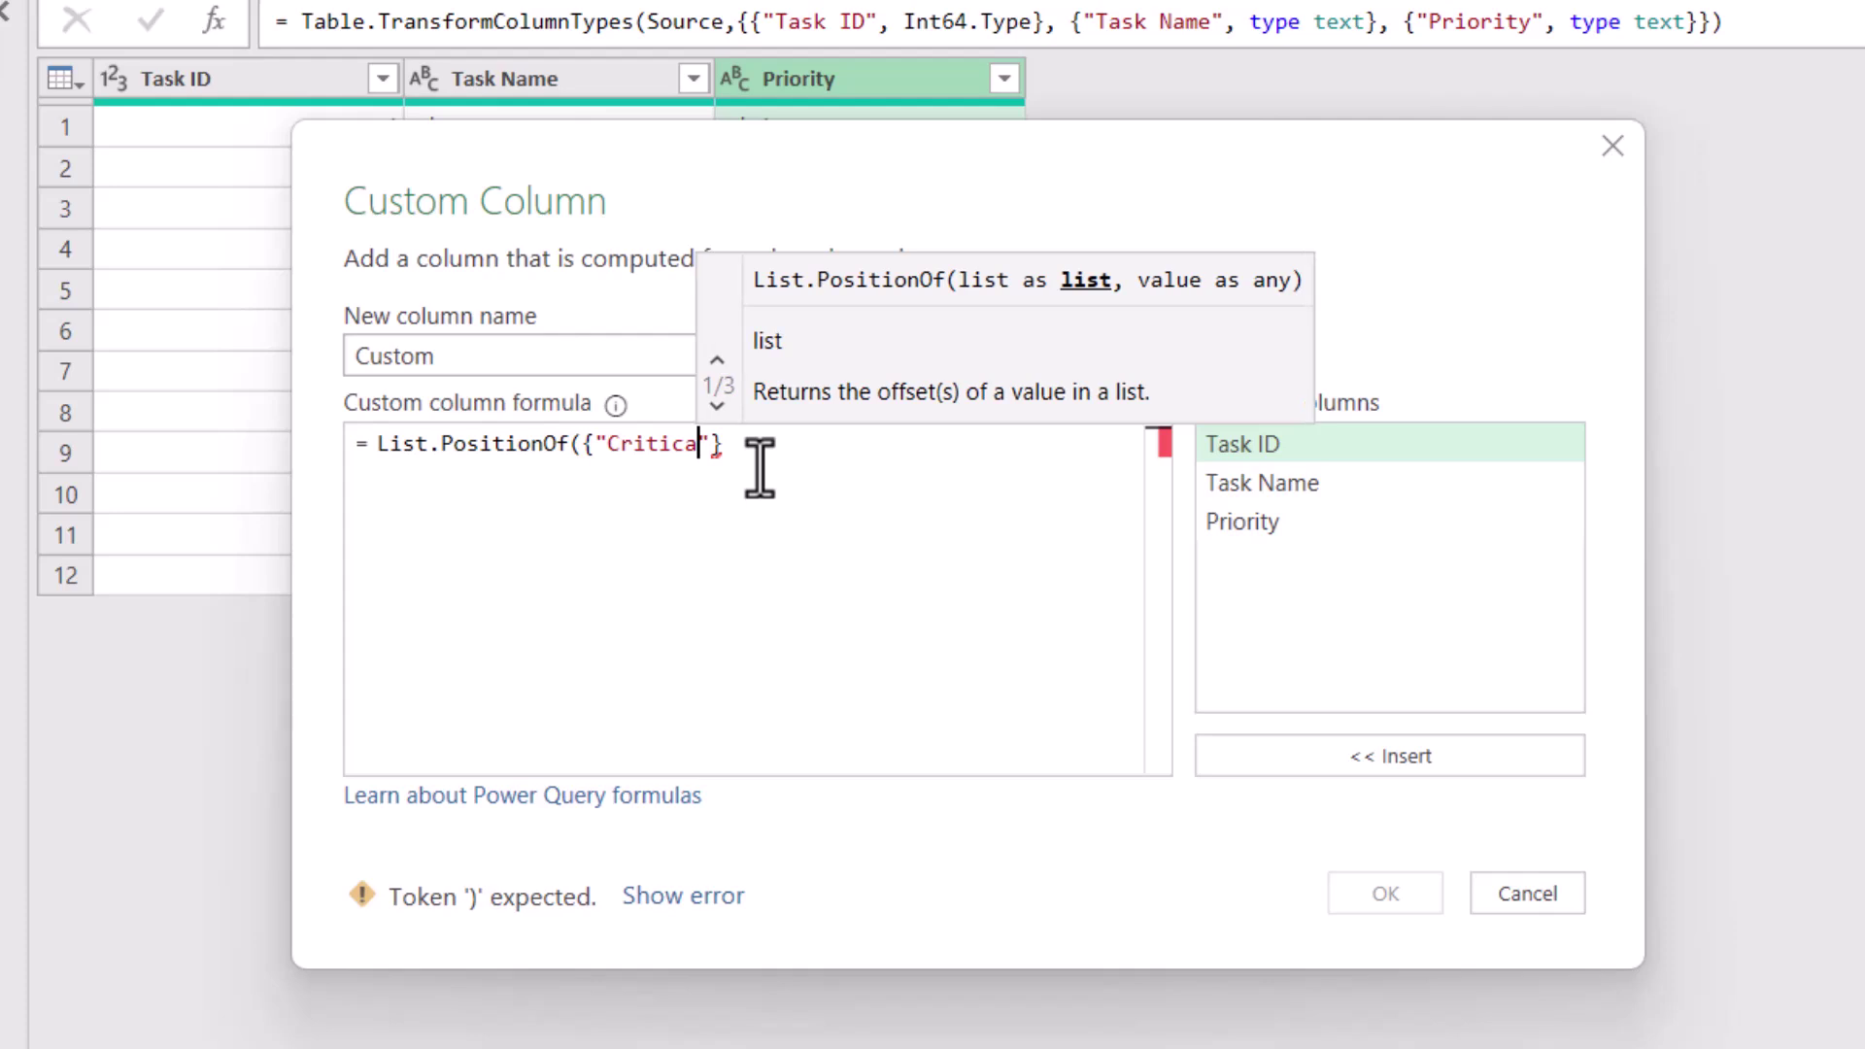
text(")
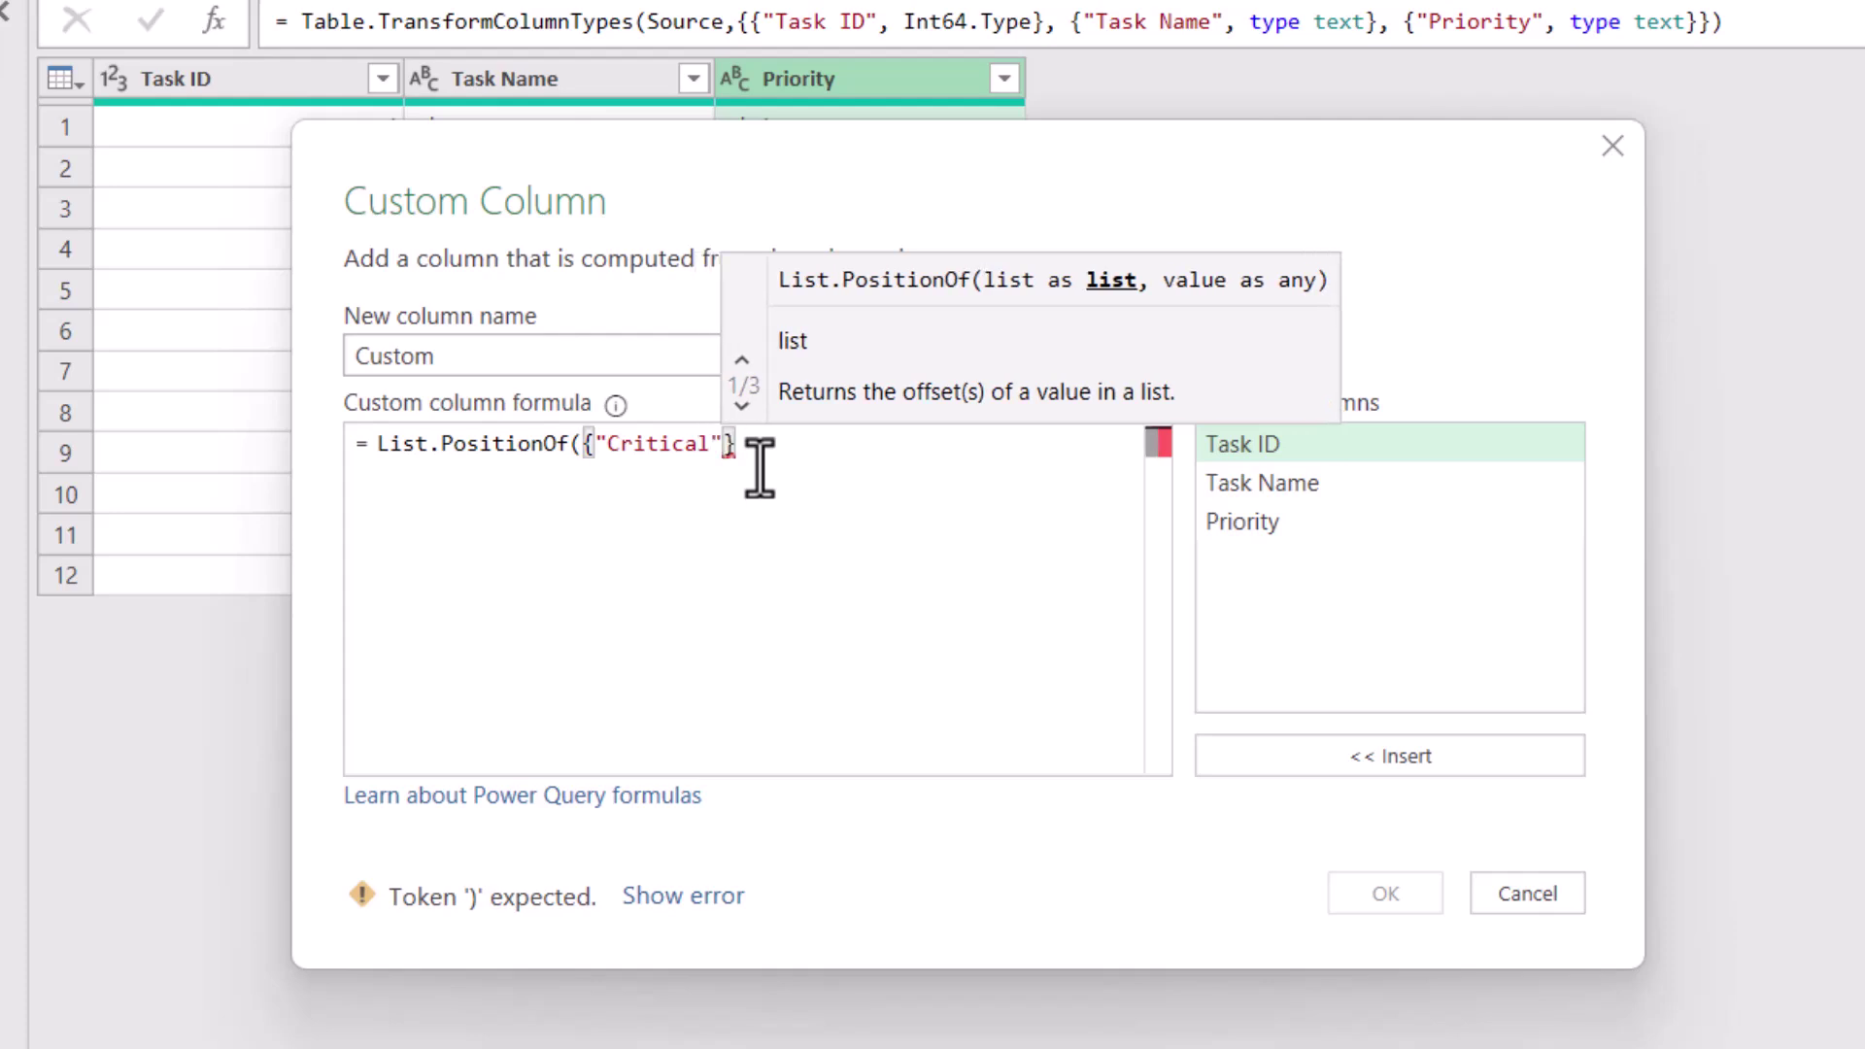
text(,"High)
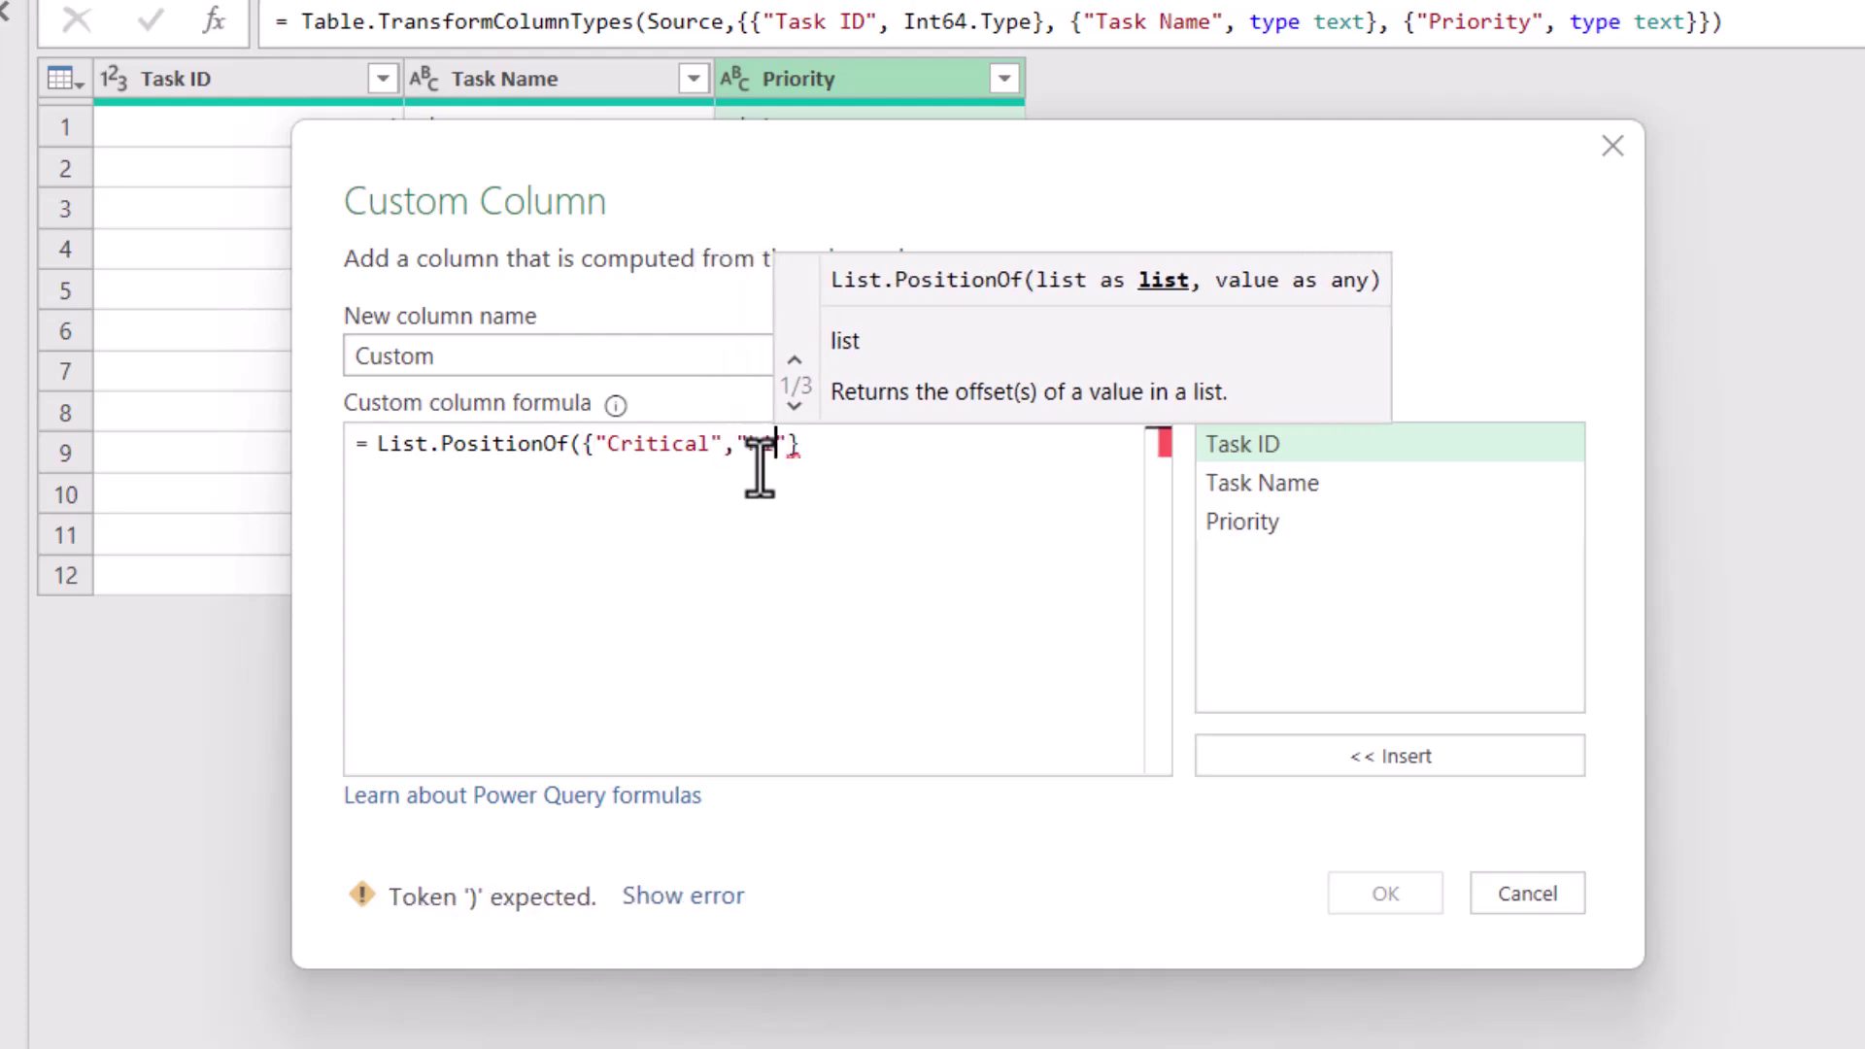
key(BackSpace)
key(BackSpace)
key(BackSpace)
key(BackSpace)
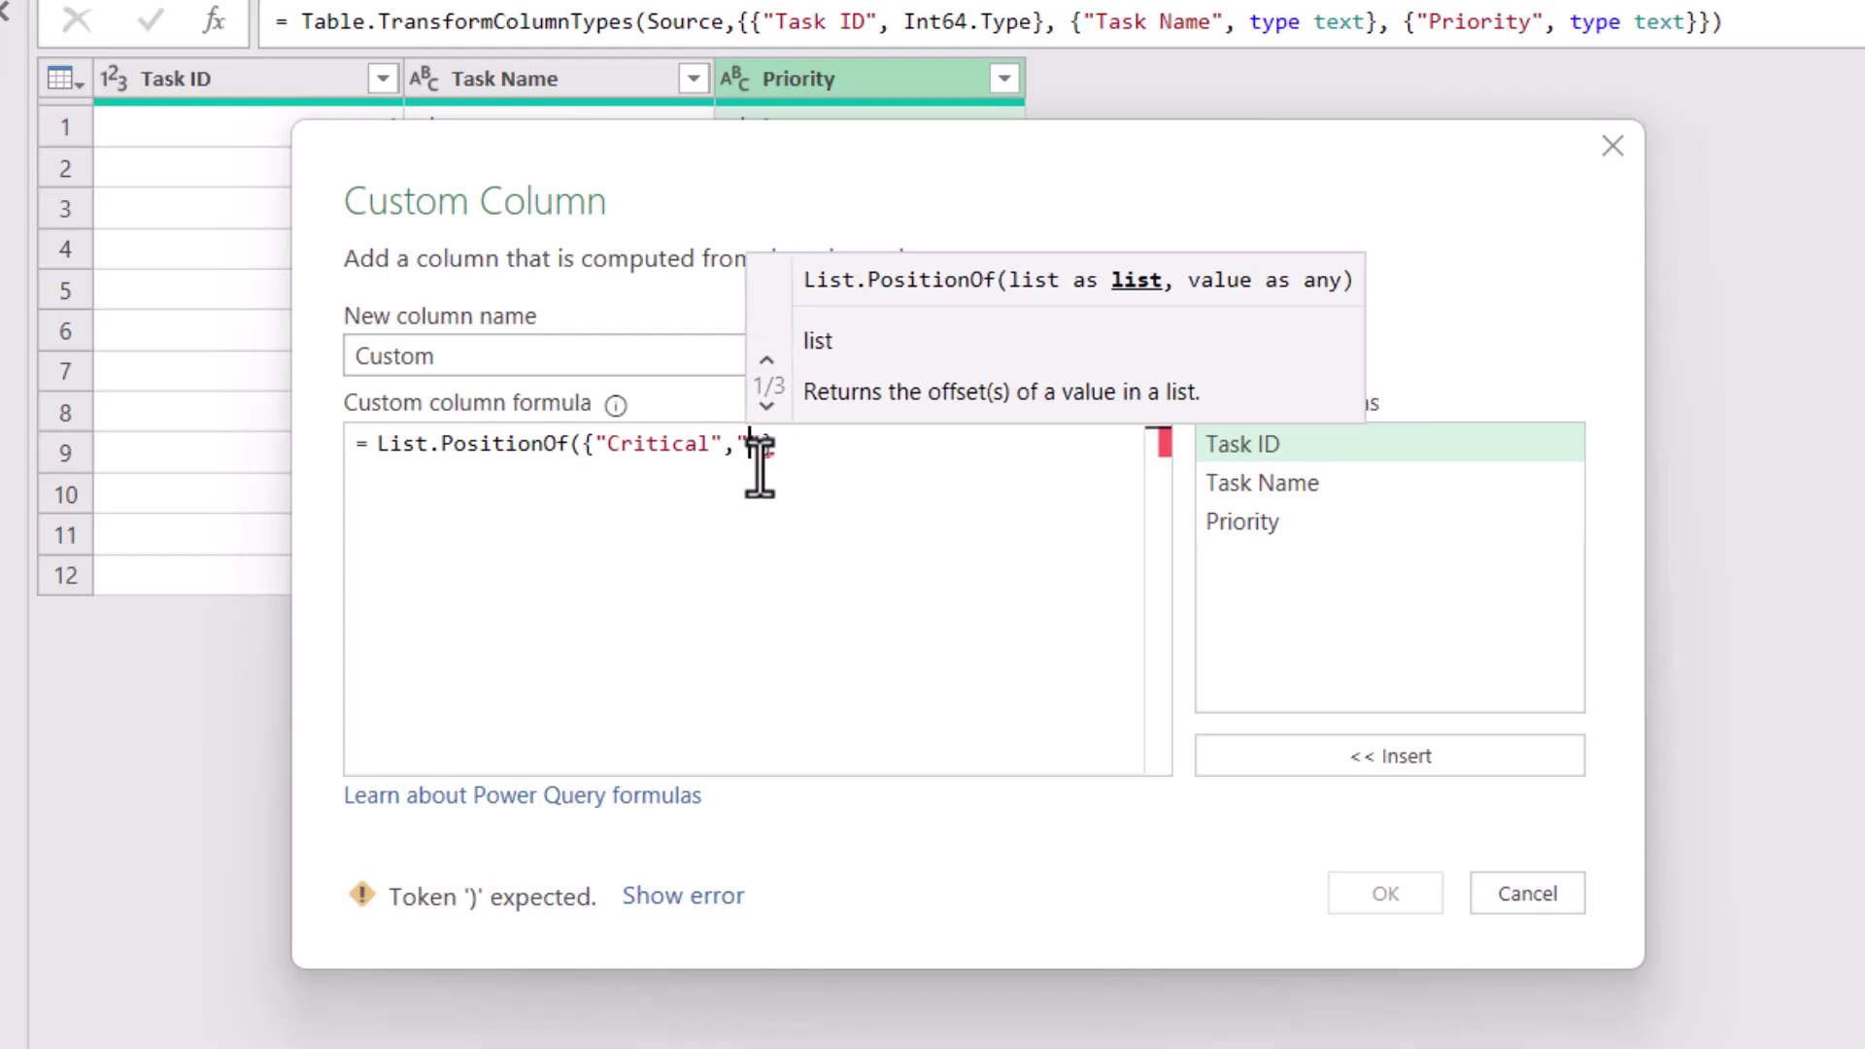
text(High)
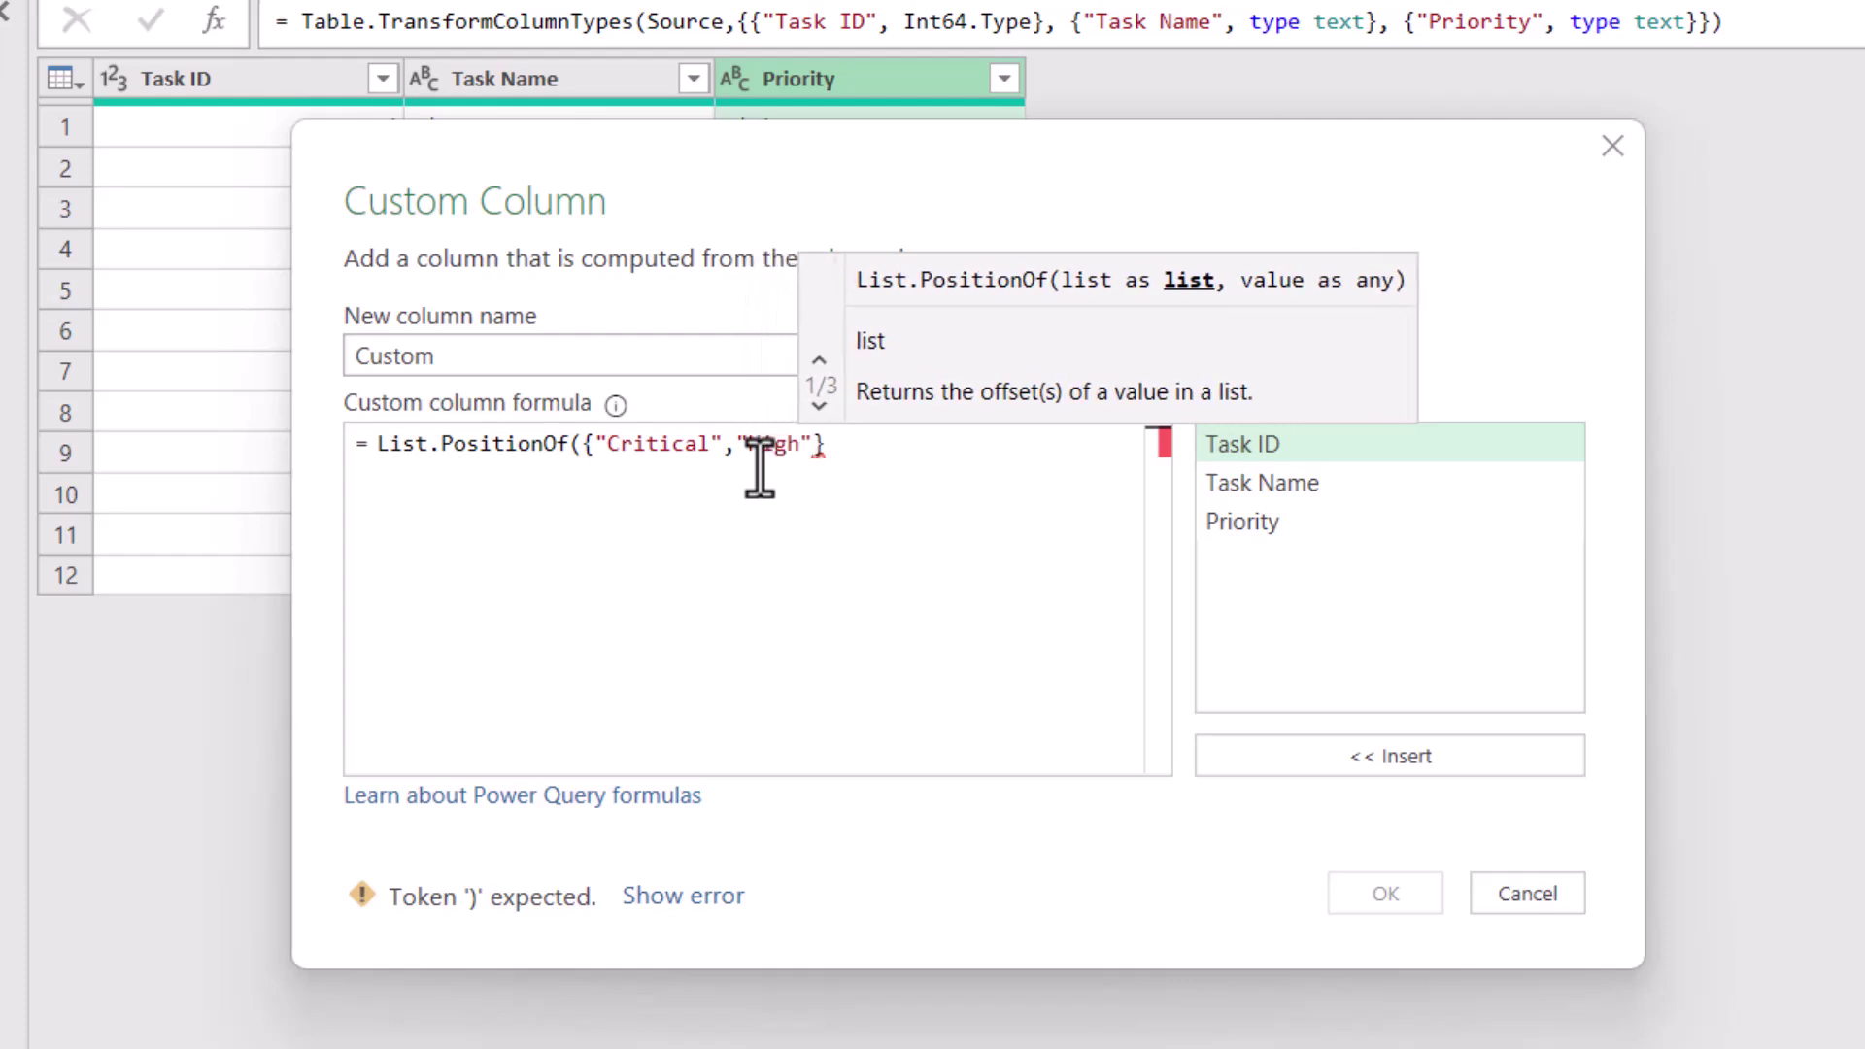
text(","Medium)
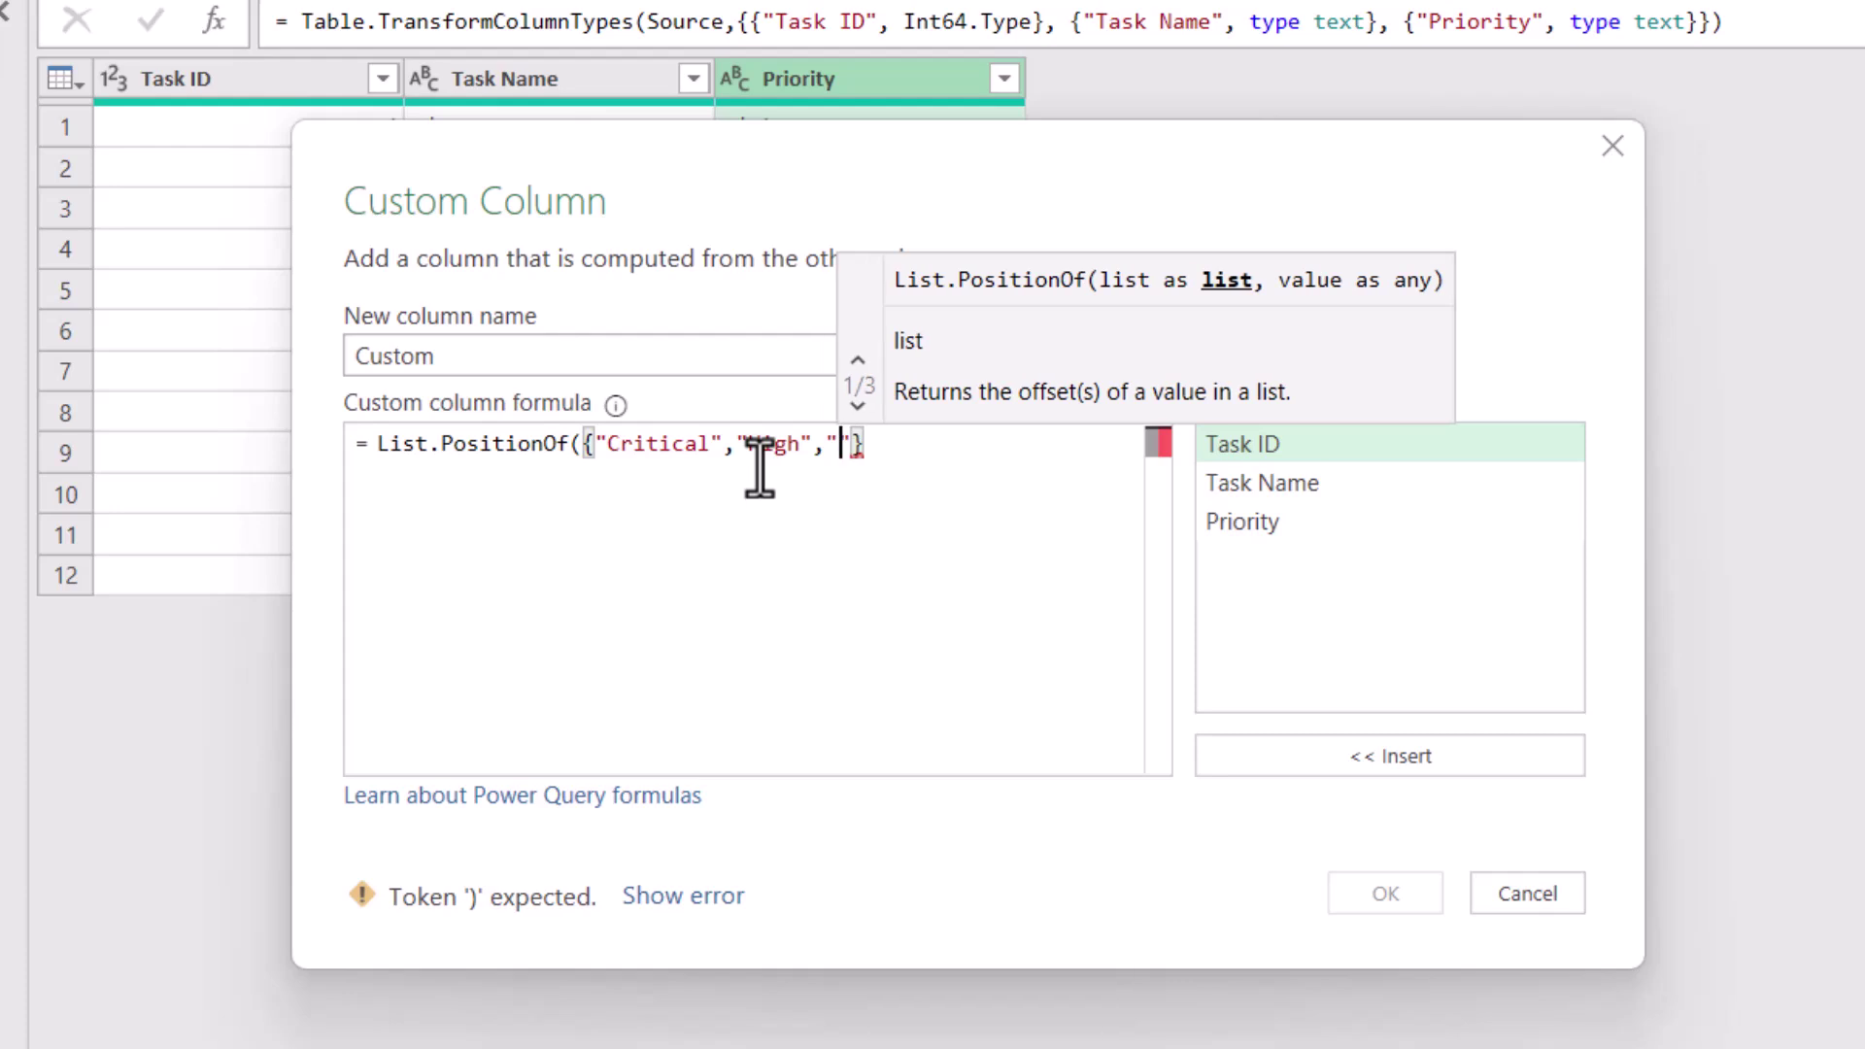
text(","Low)
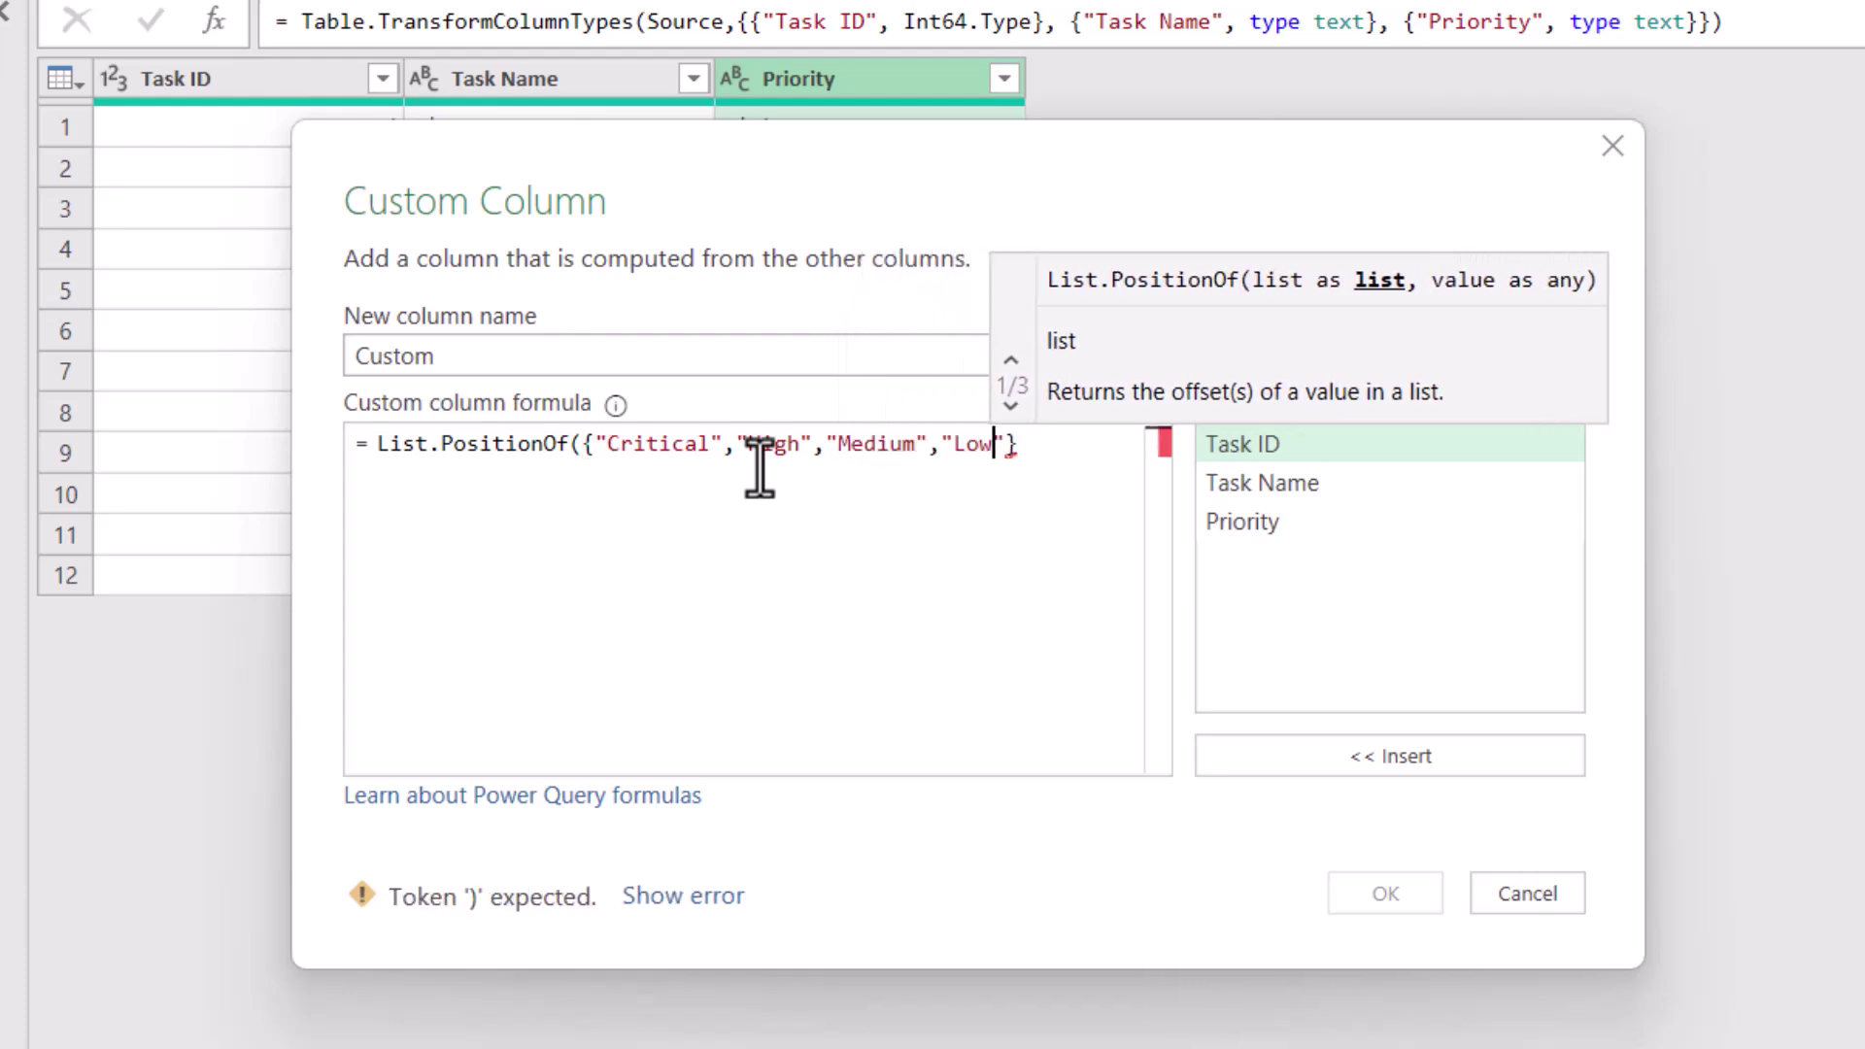
drag(583, 445, 1018, 466)
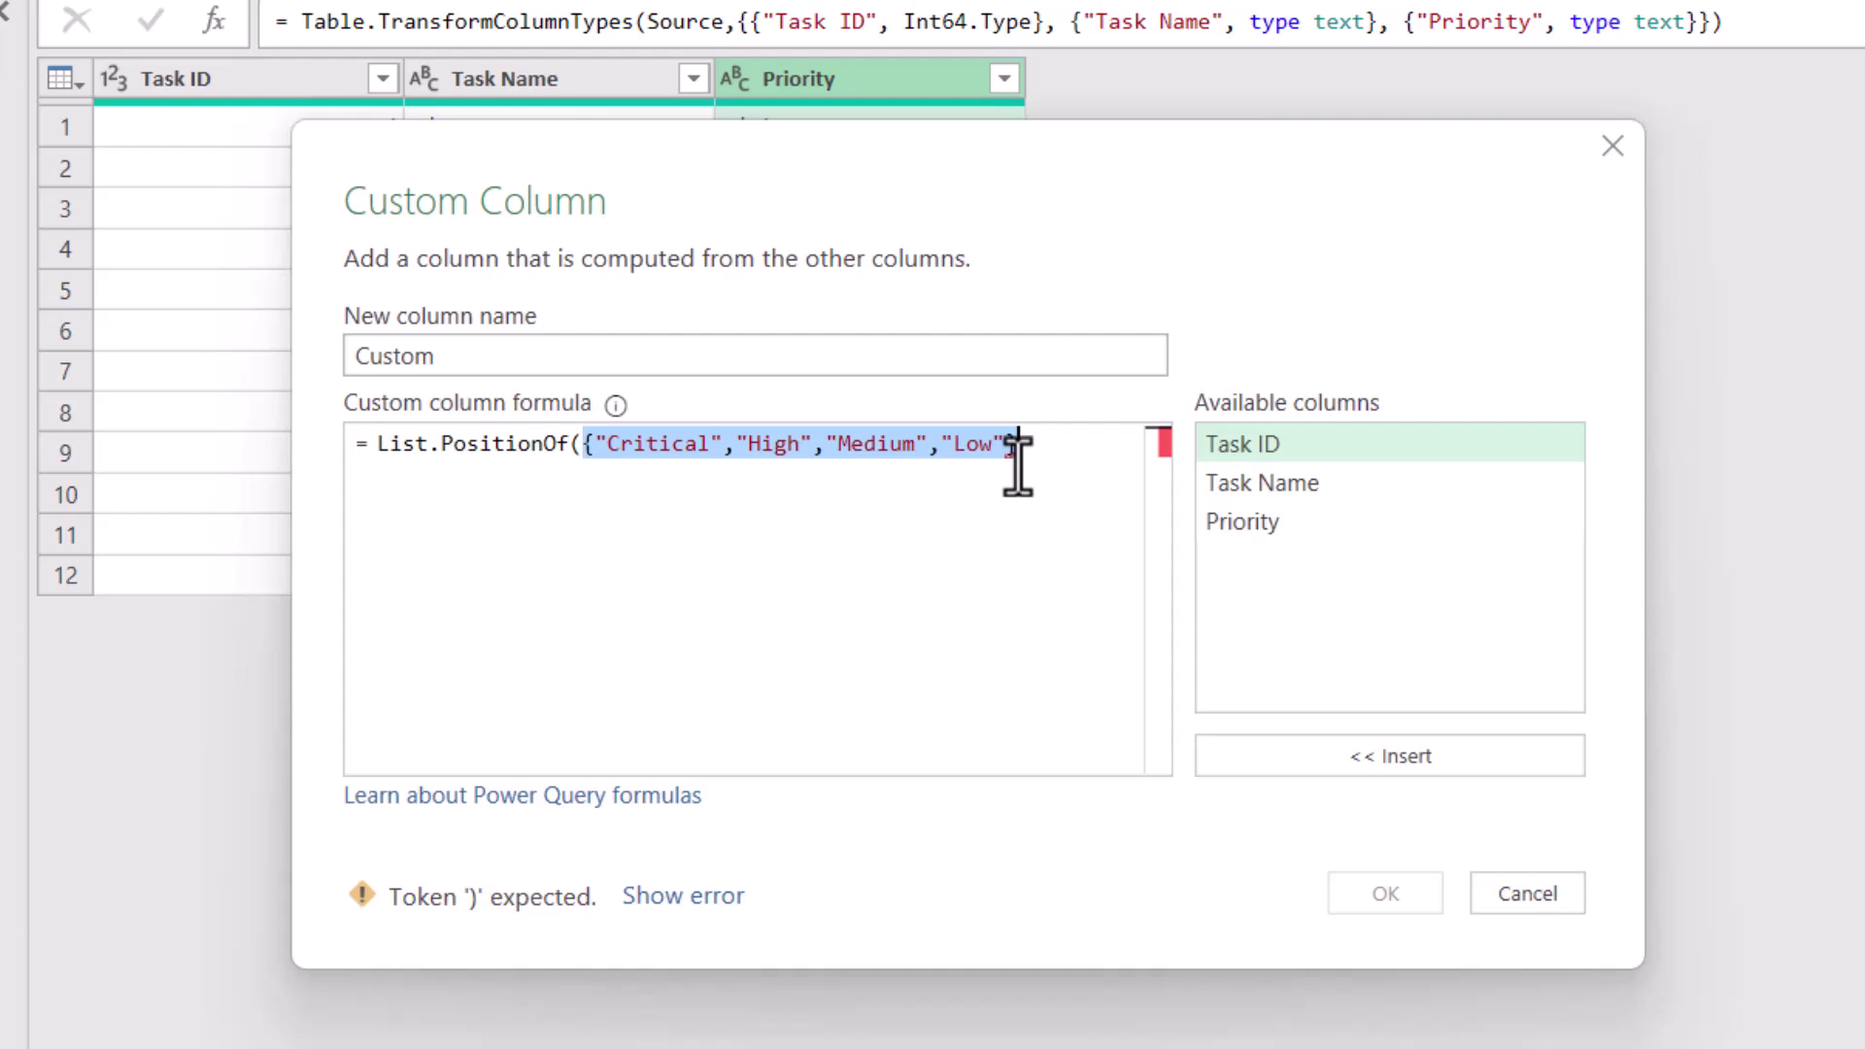
drag(1017, 466, 1032, 450)
click(1032, 533)
text(},)
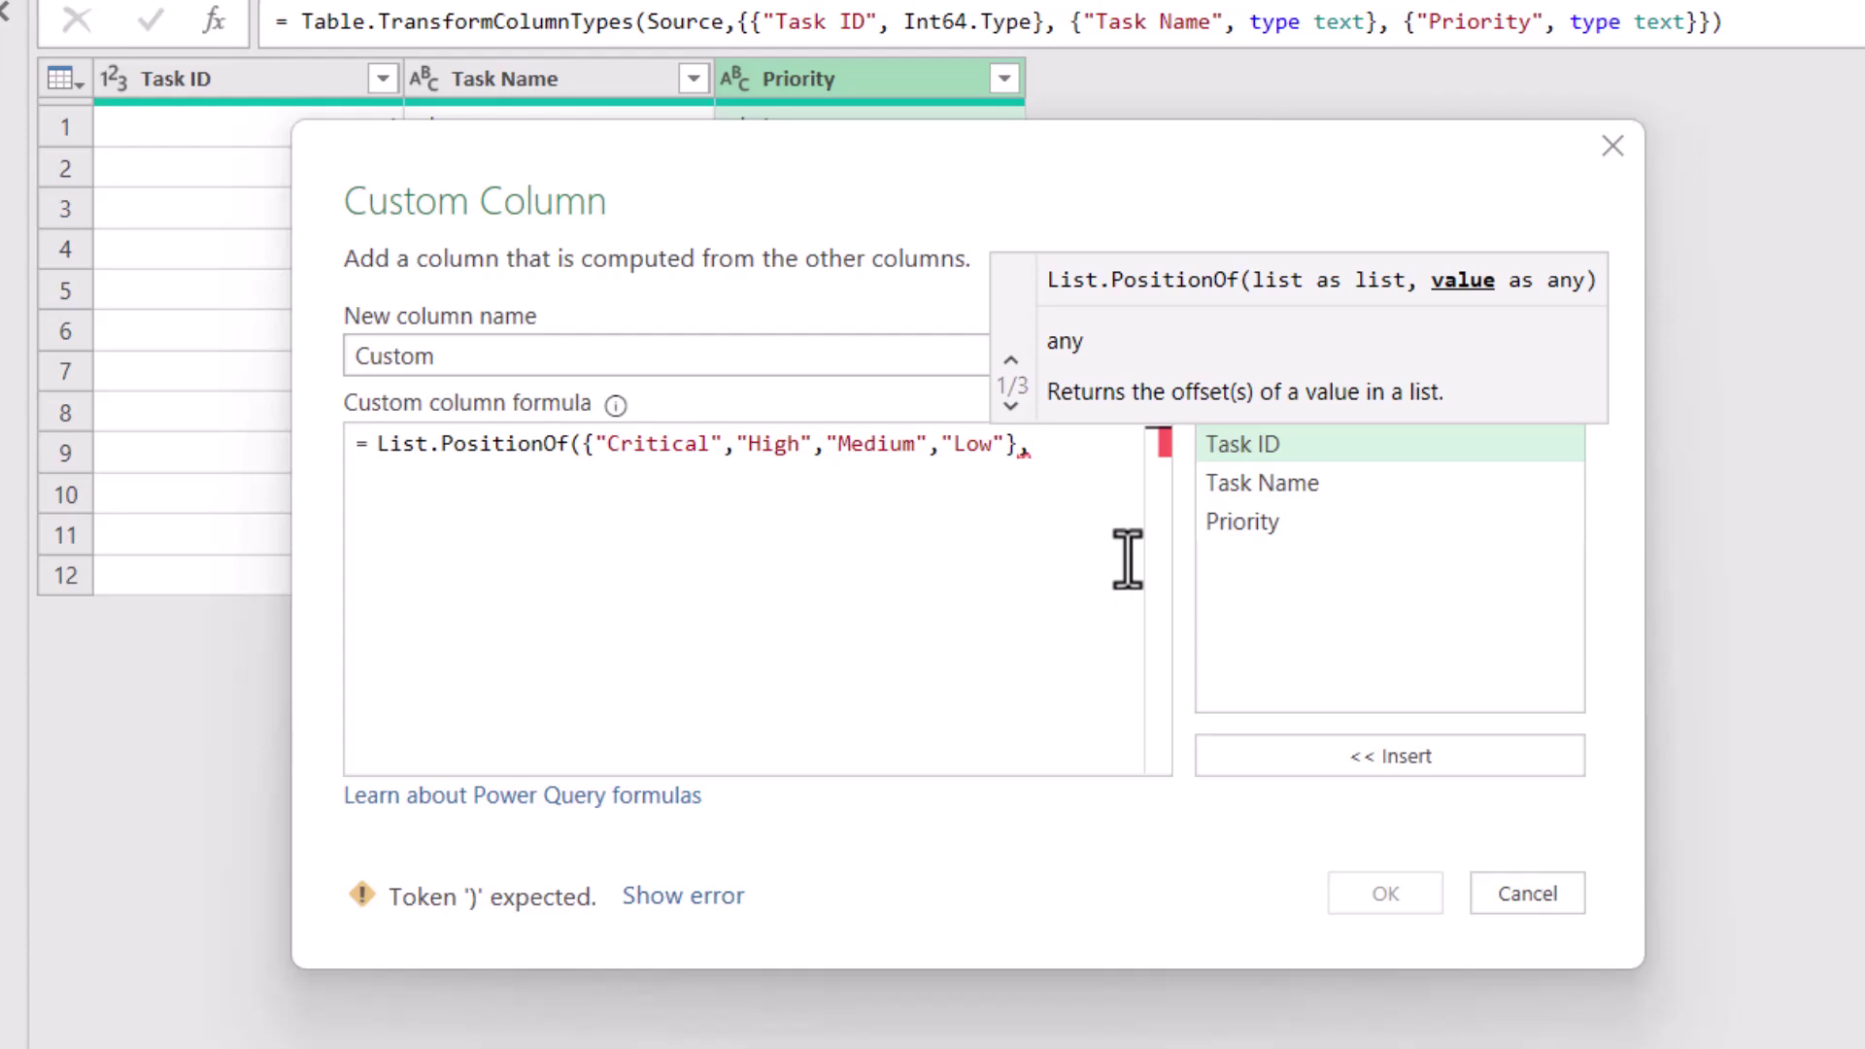
Complete the formula with the [Priority] column as the value argument and create the custom column.
drag(903, 157, 896, 251)
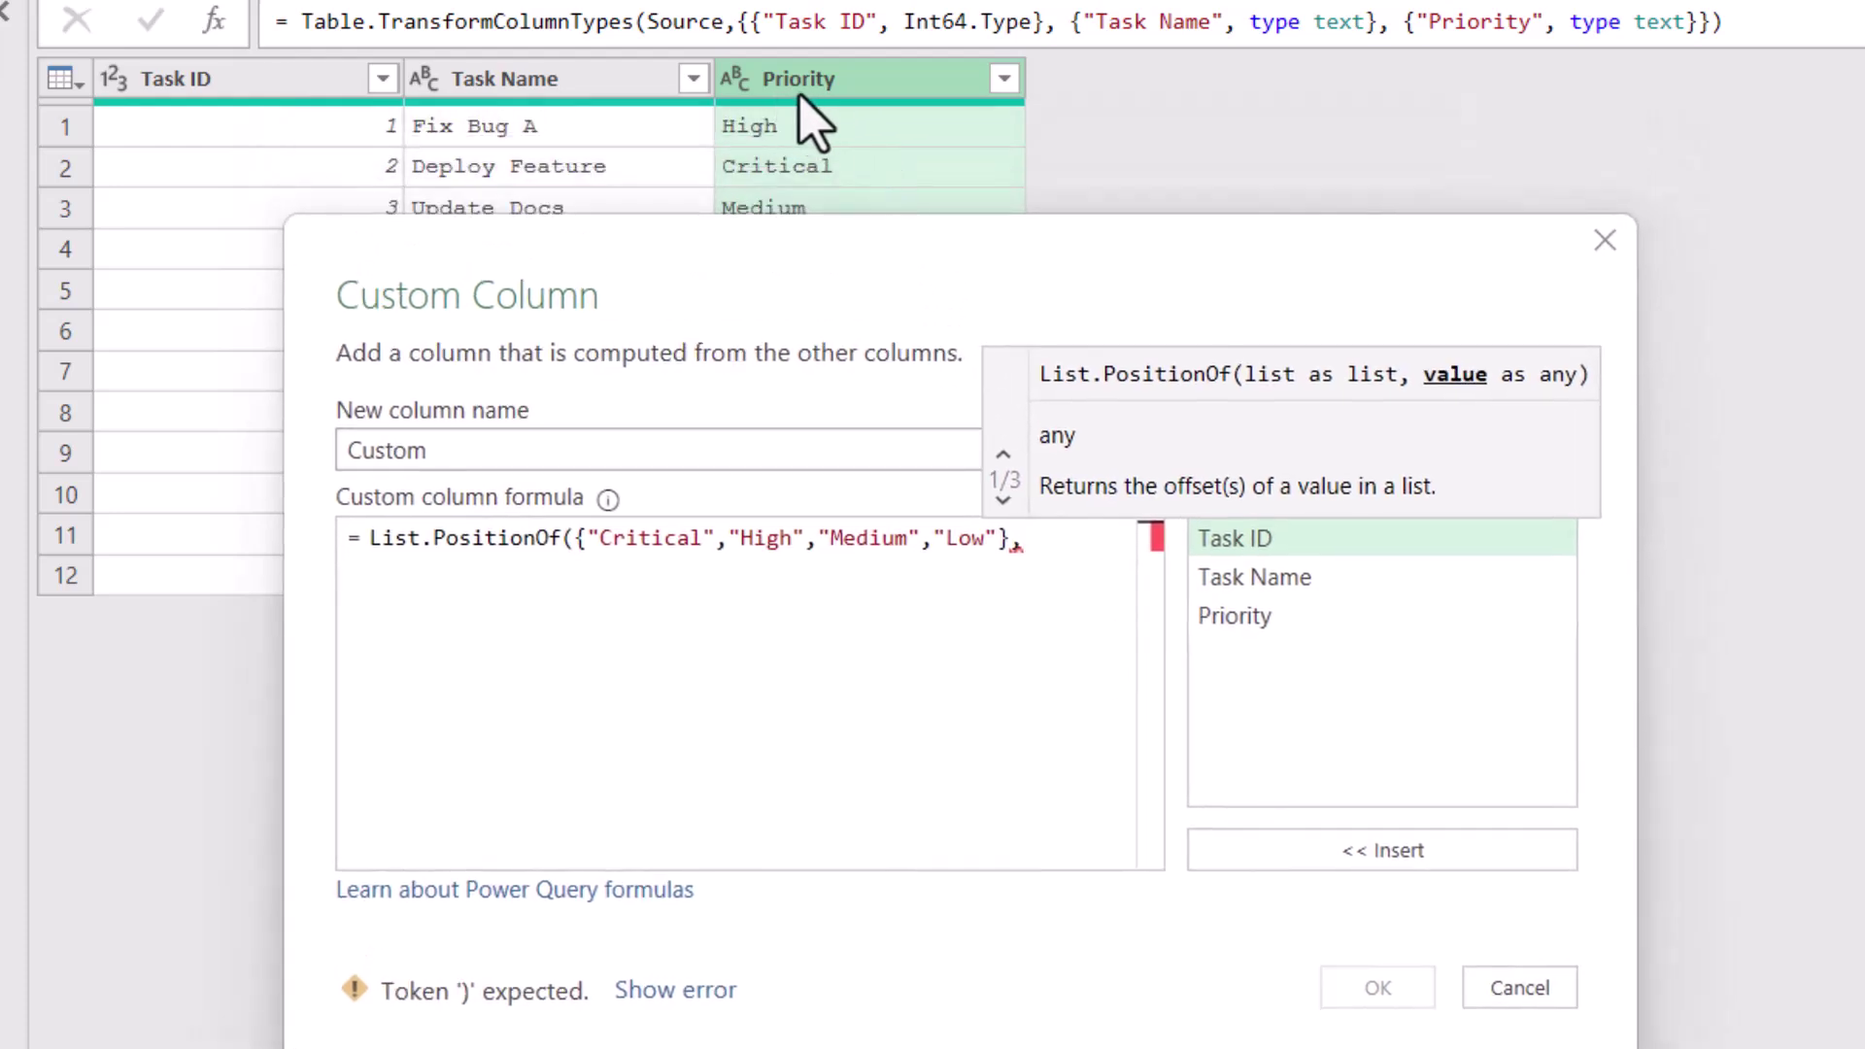
double_click(1244, 617)
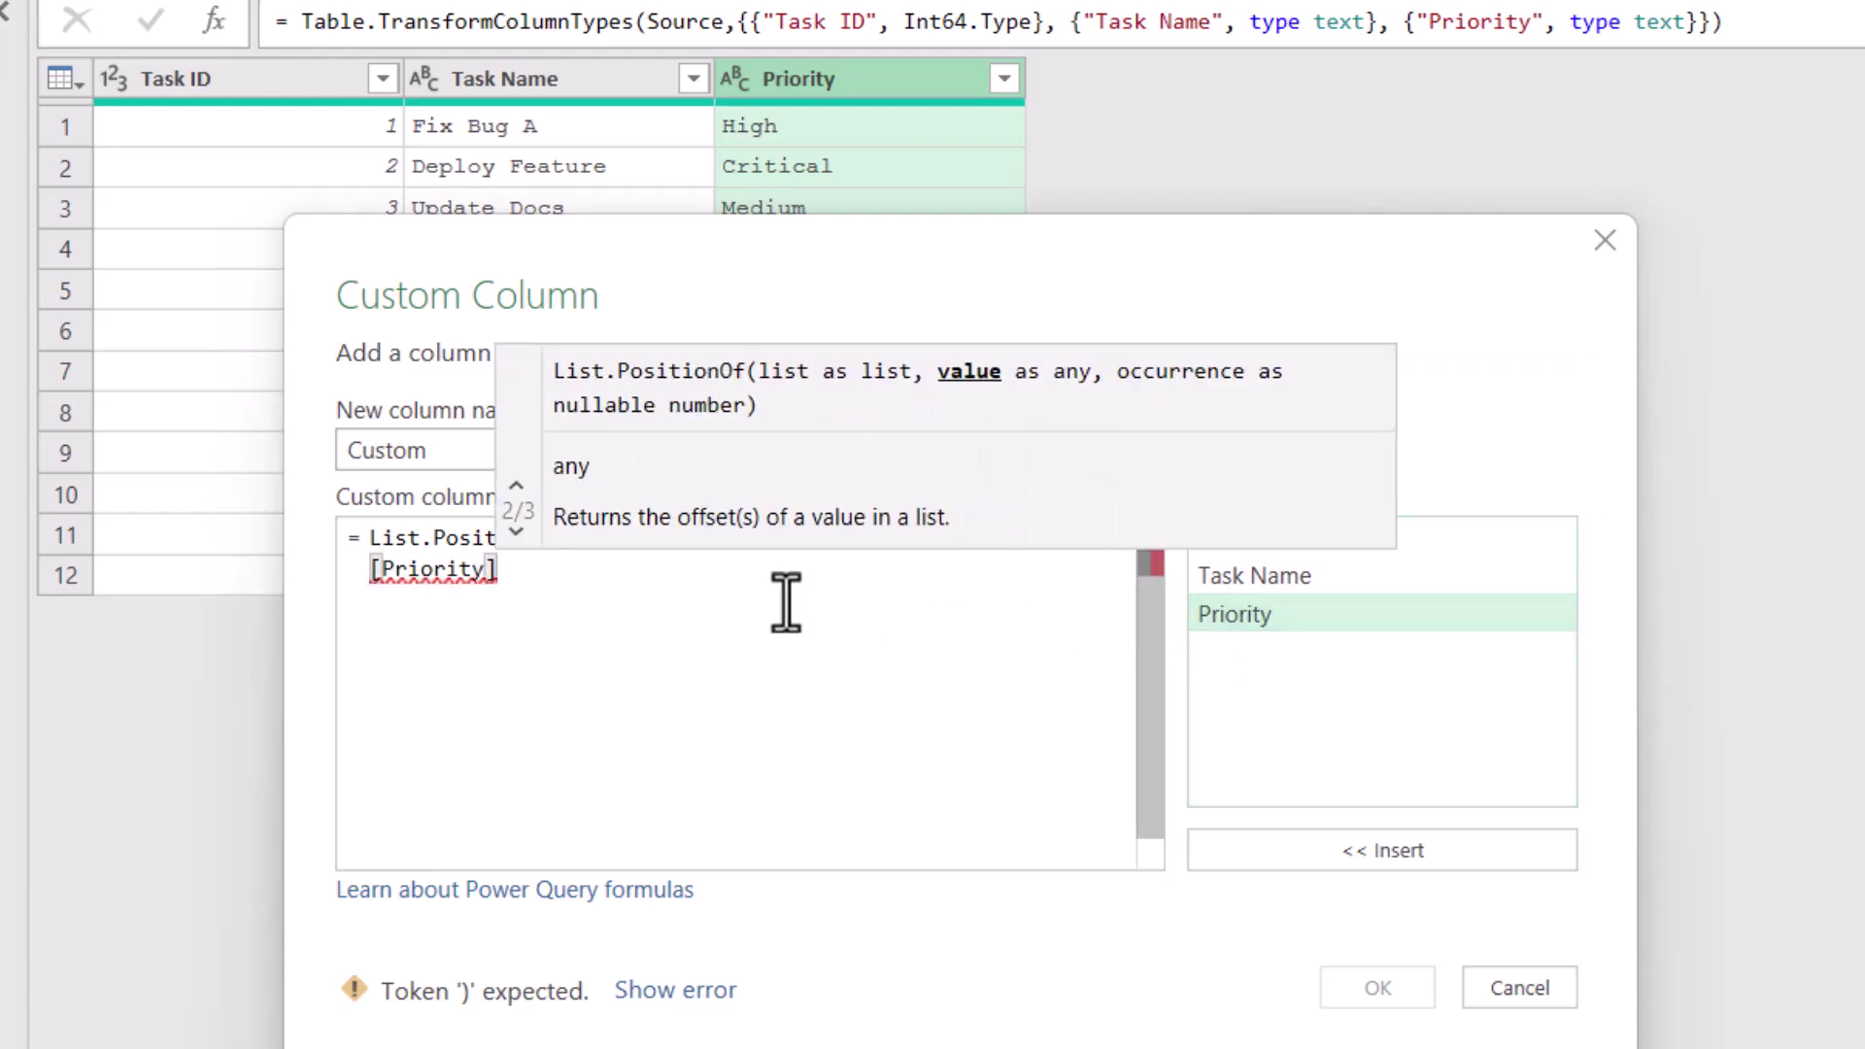
text())
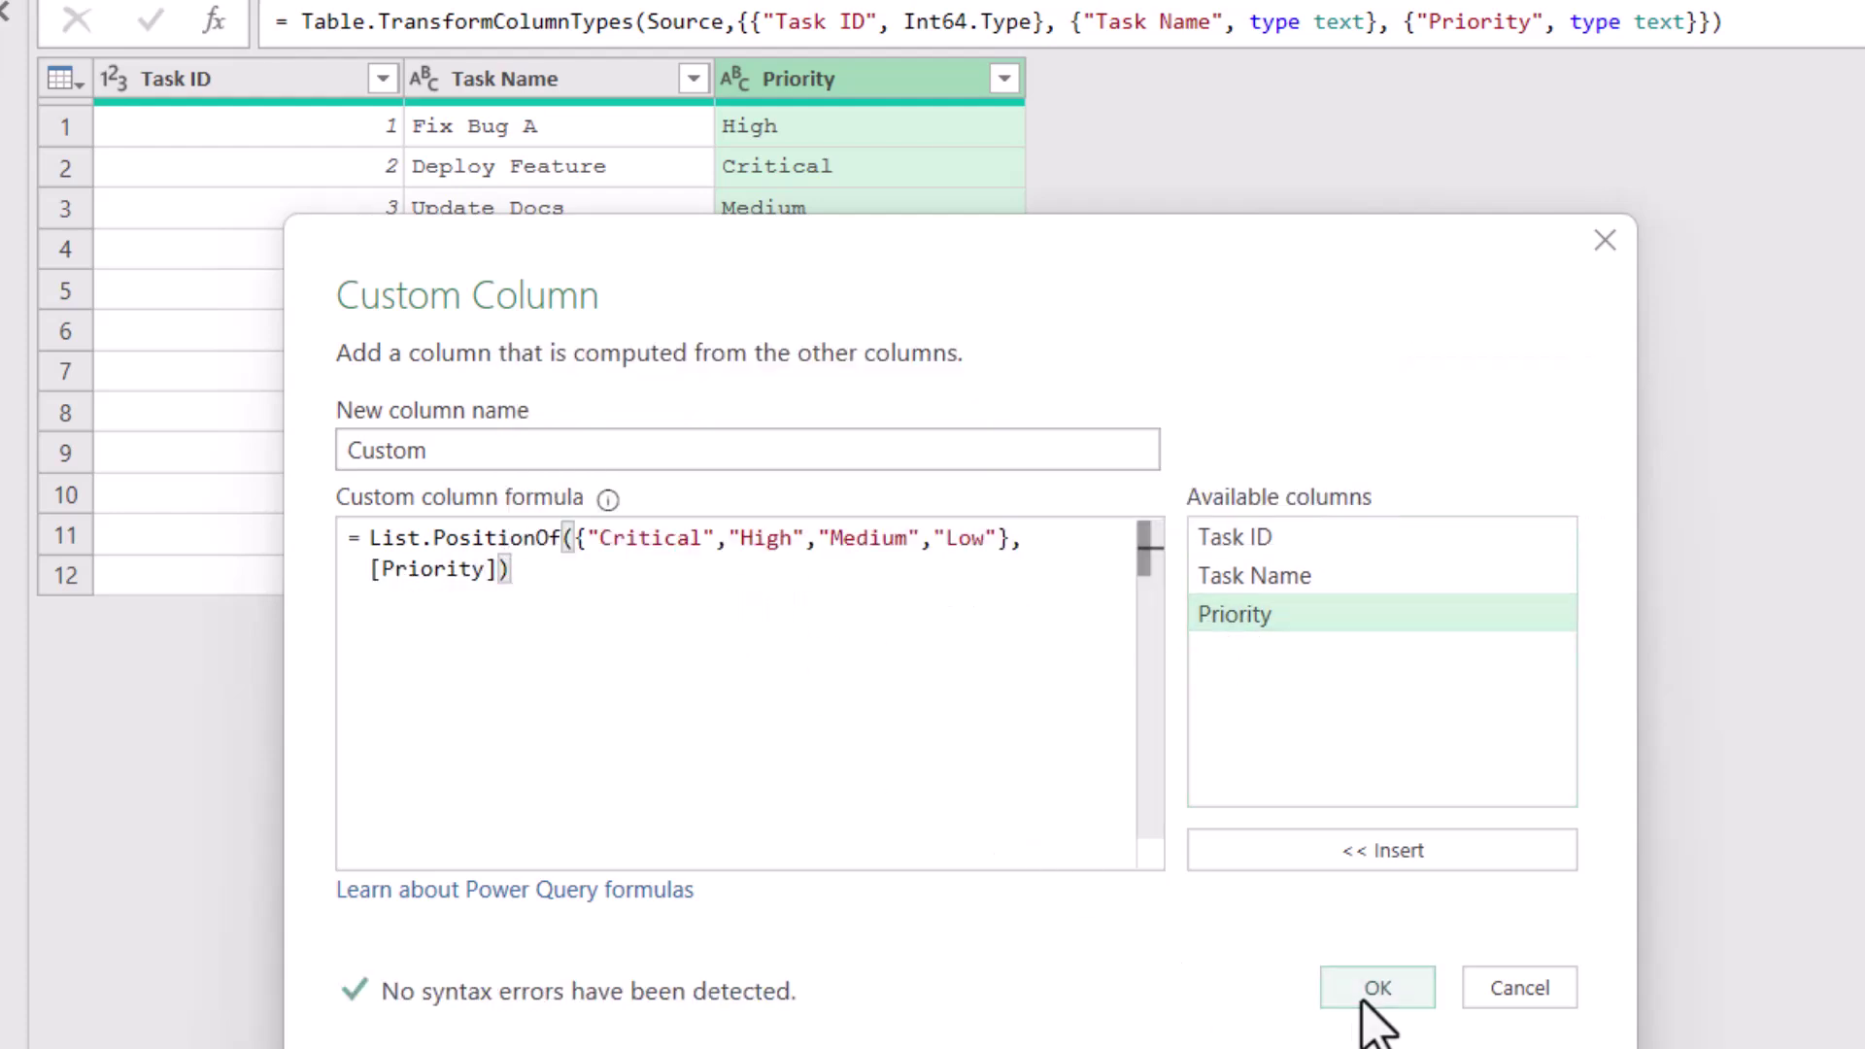
click(1376, 988)
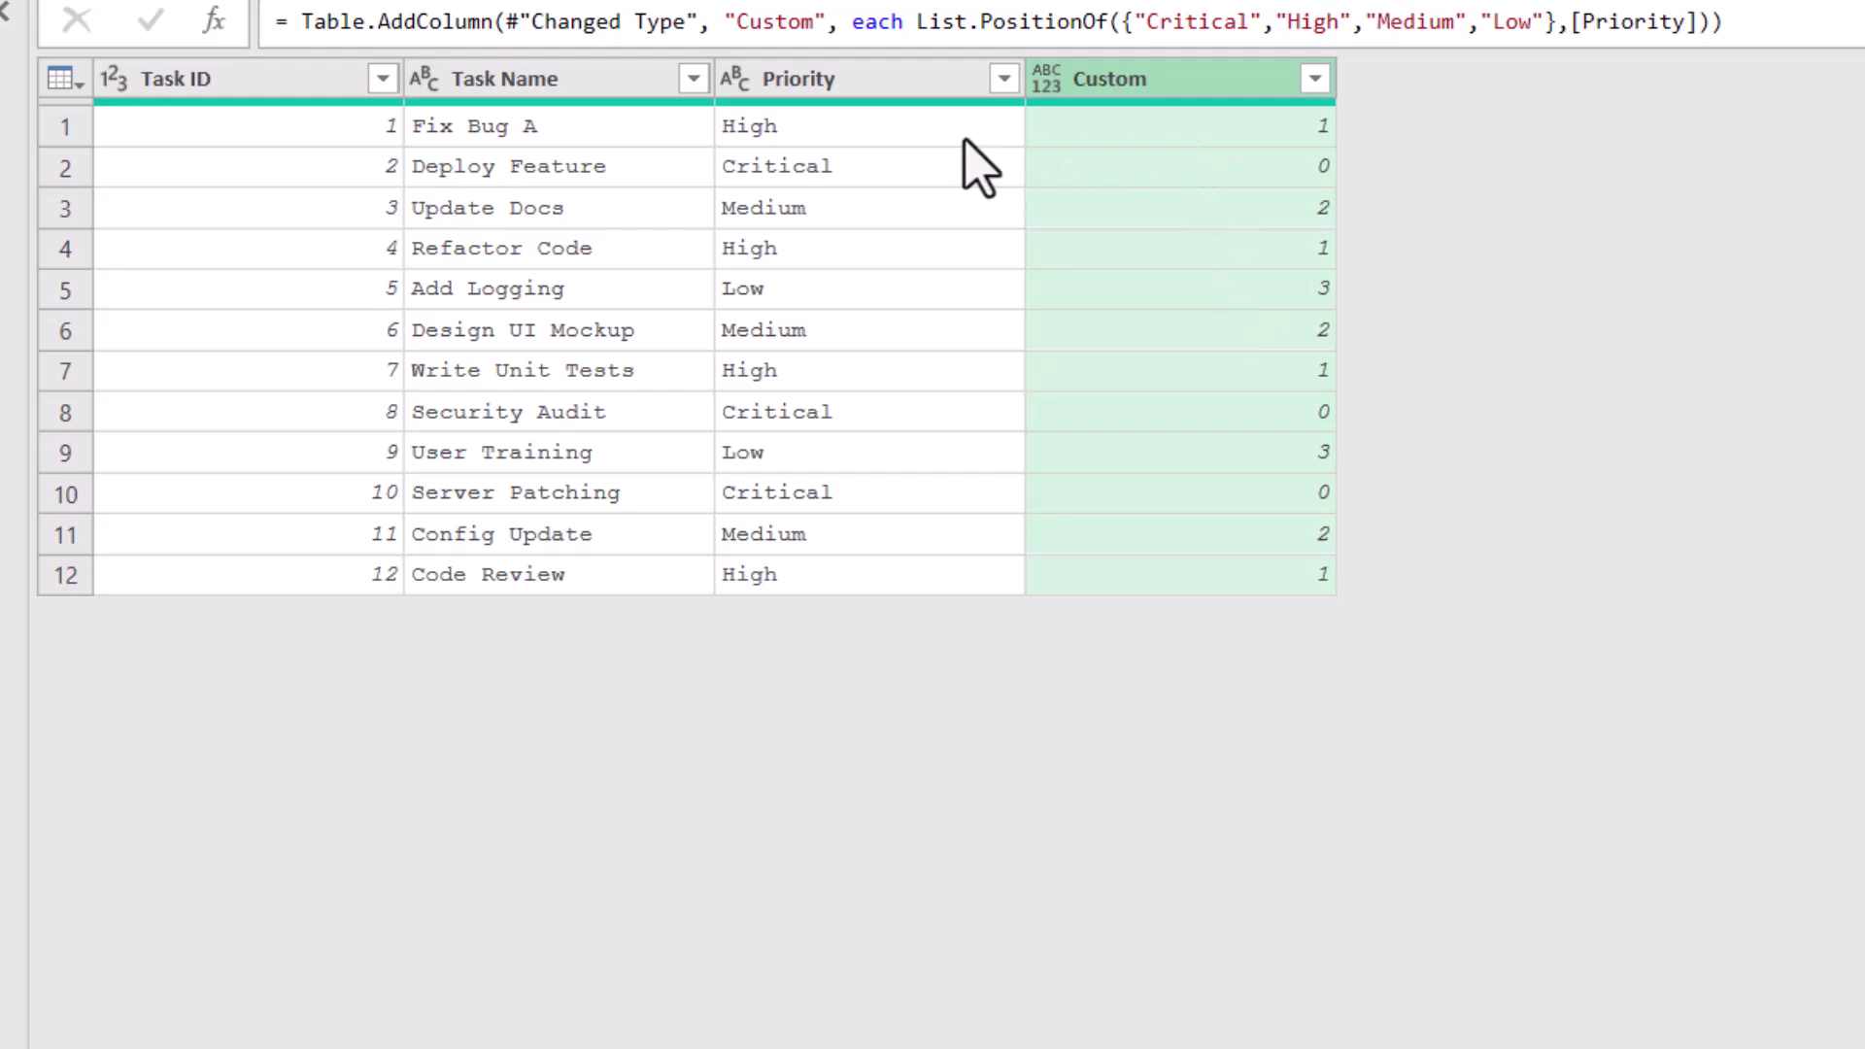
Compare the Priority entries with the Custom column's position numbers in the first, second and sixth rows.
click(923, 167)
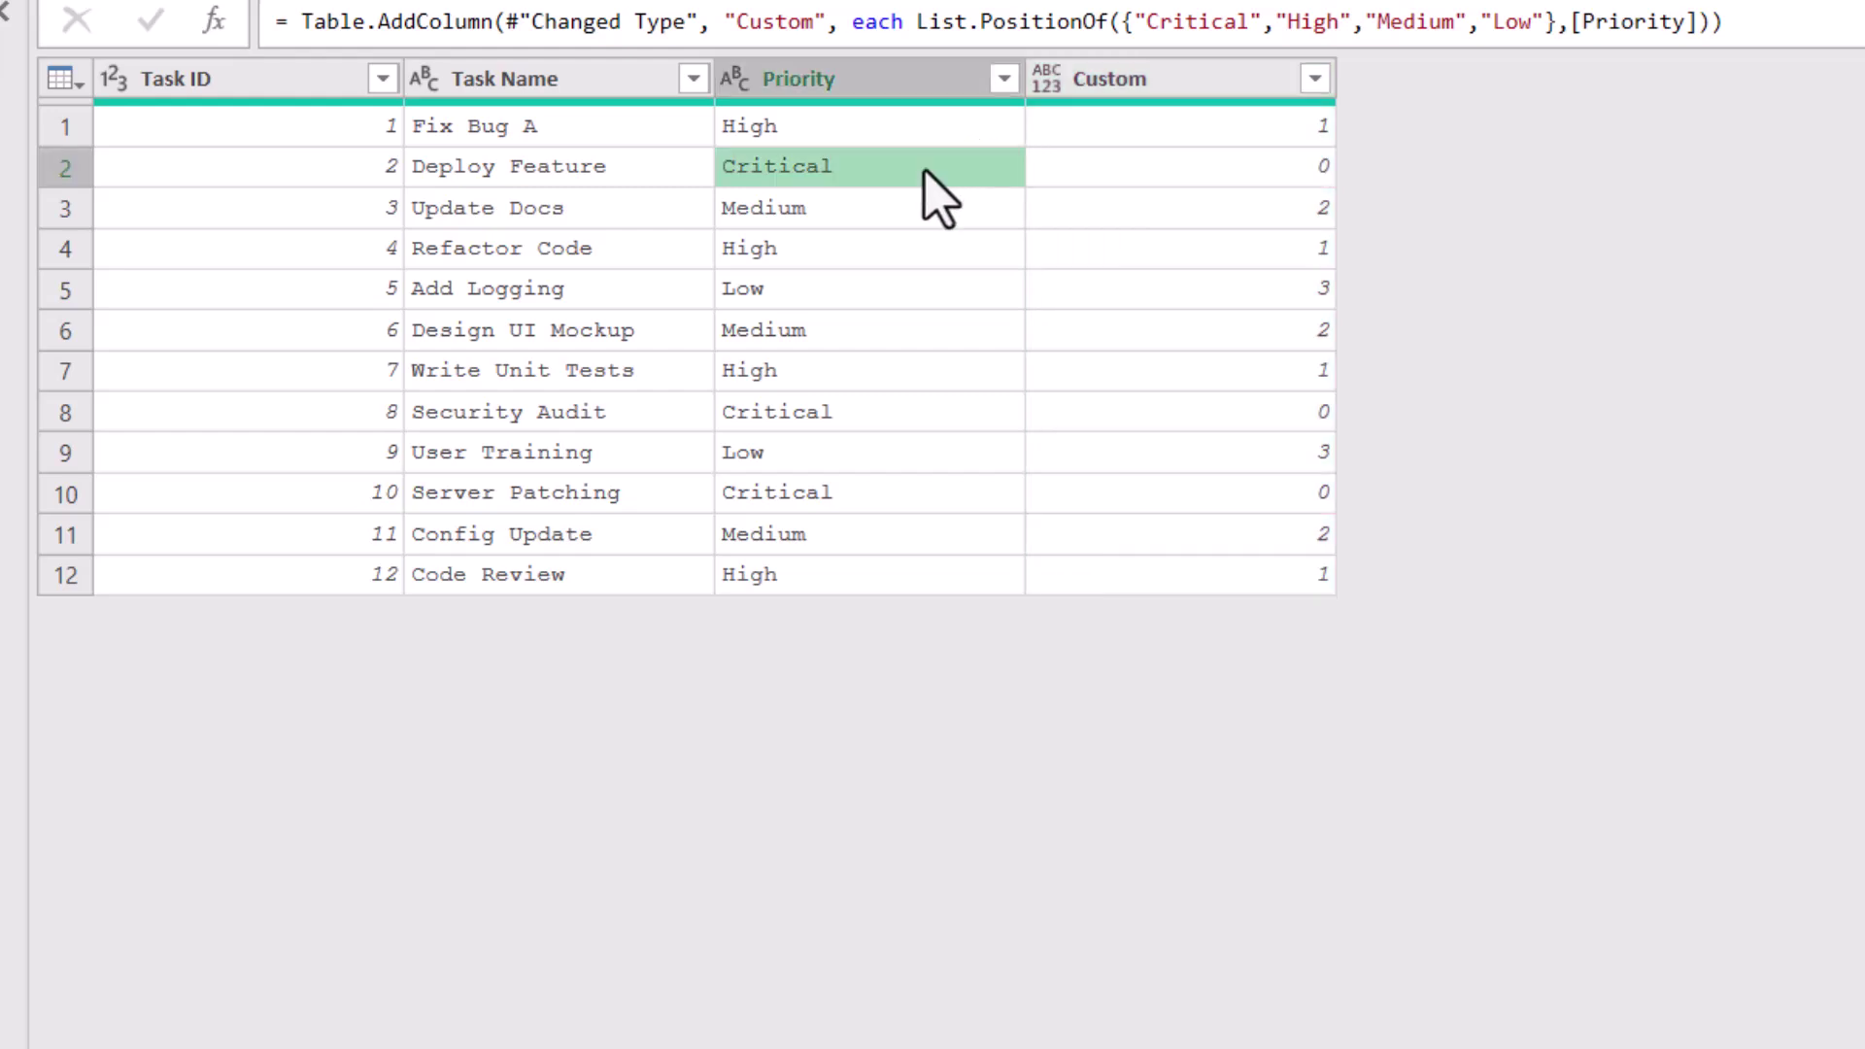
click(1179, 172)
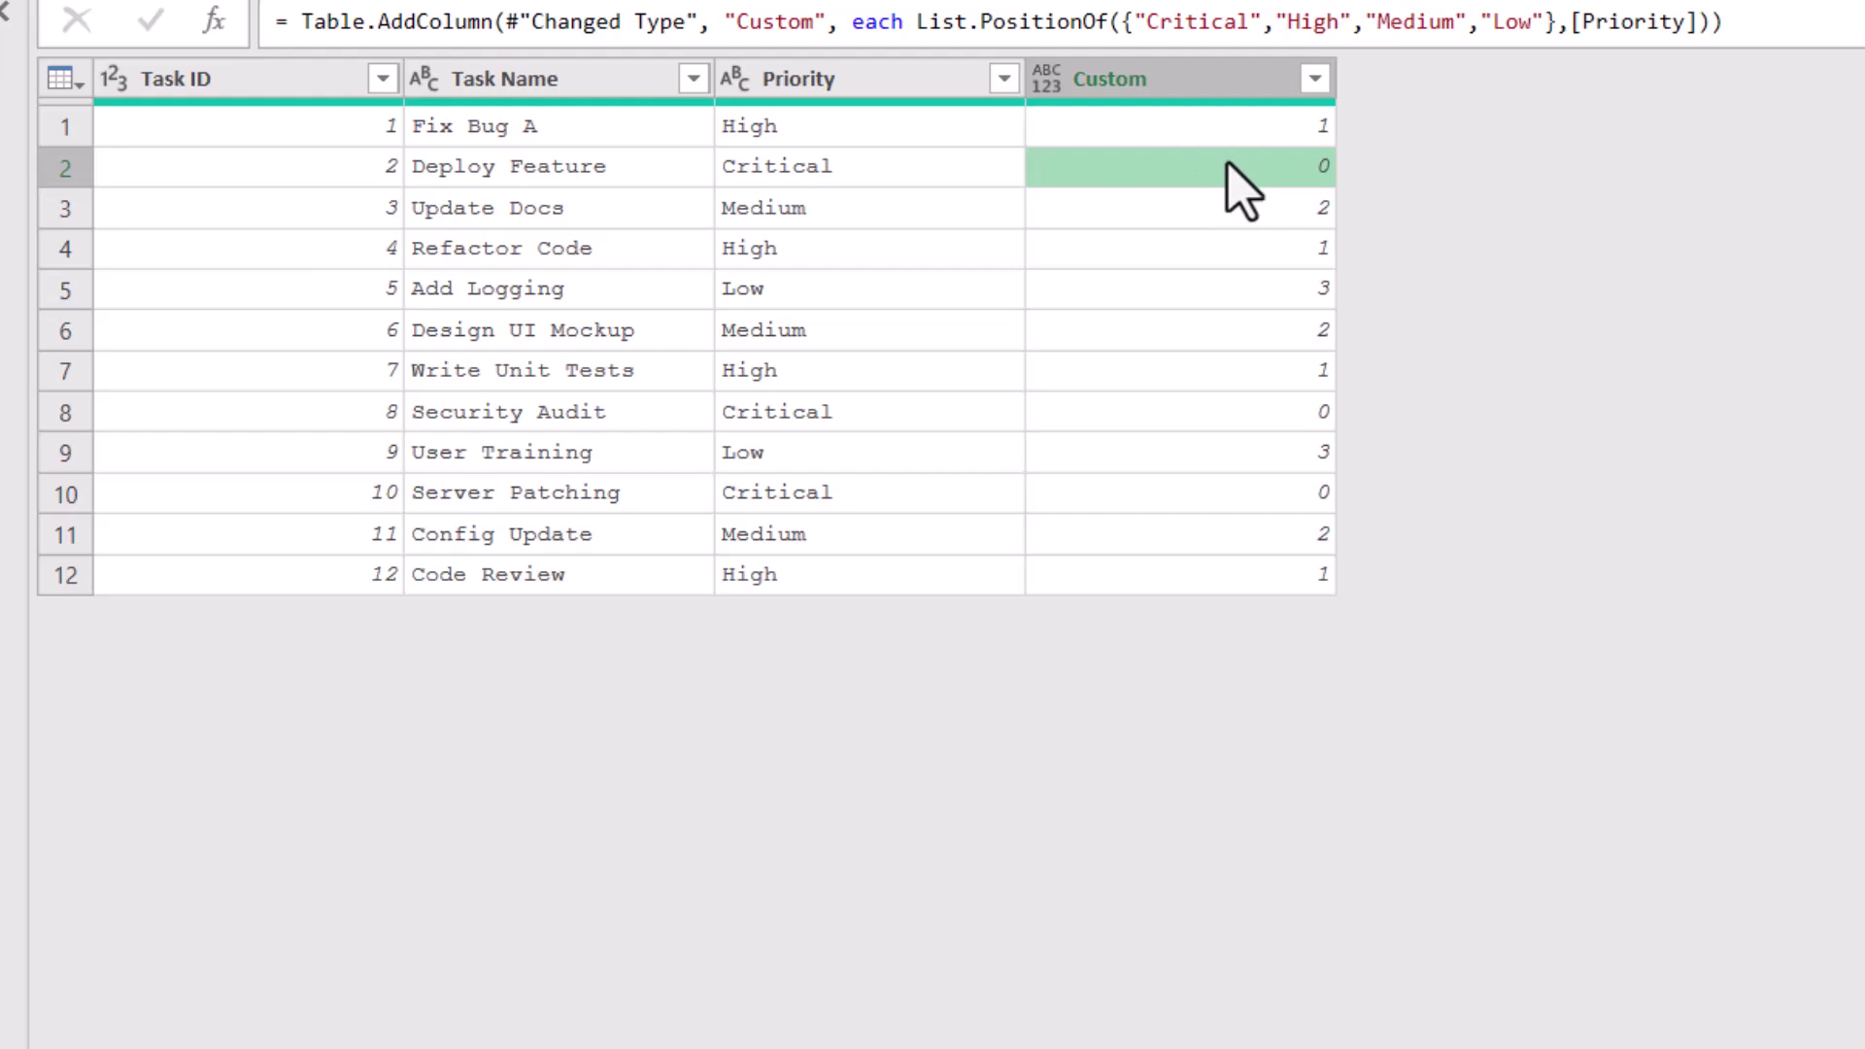
click(939, 173)
click(1167, 173)
click(874, 137)
click(1170, 136)
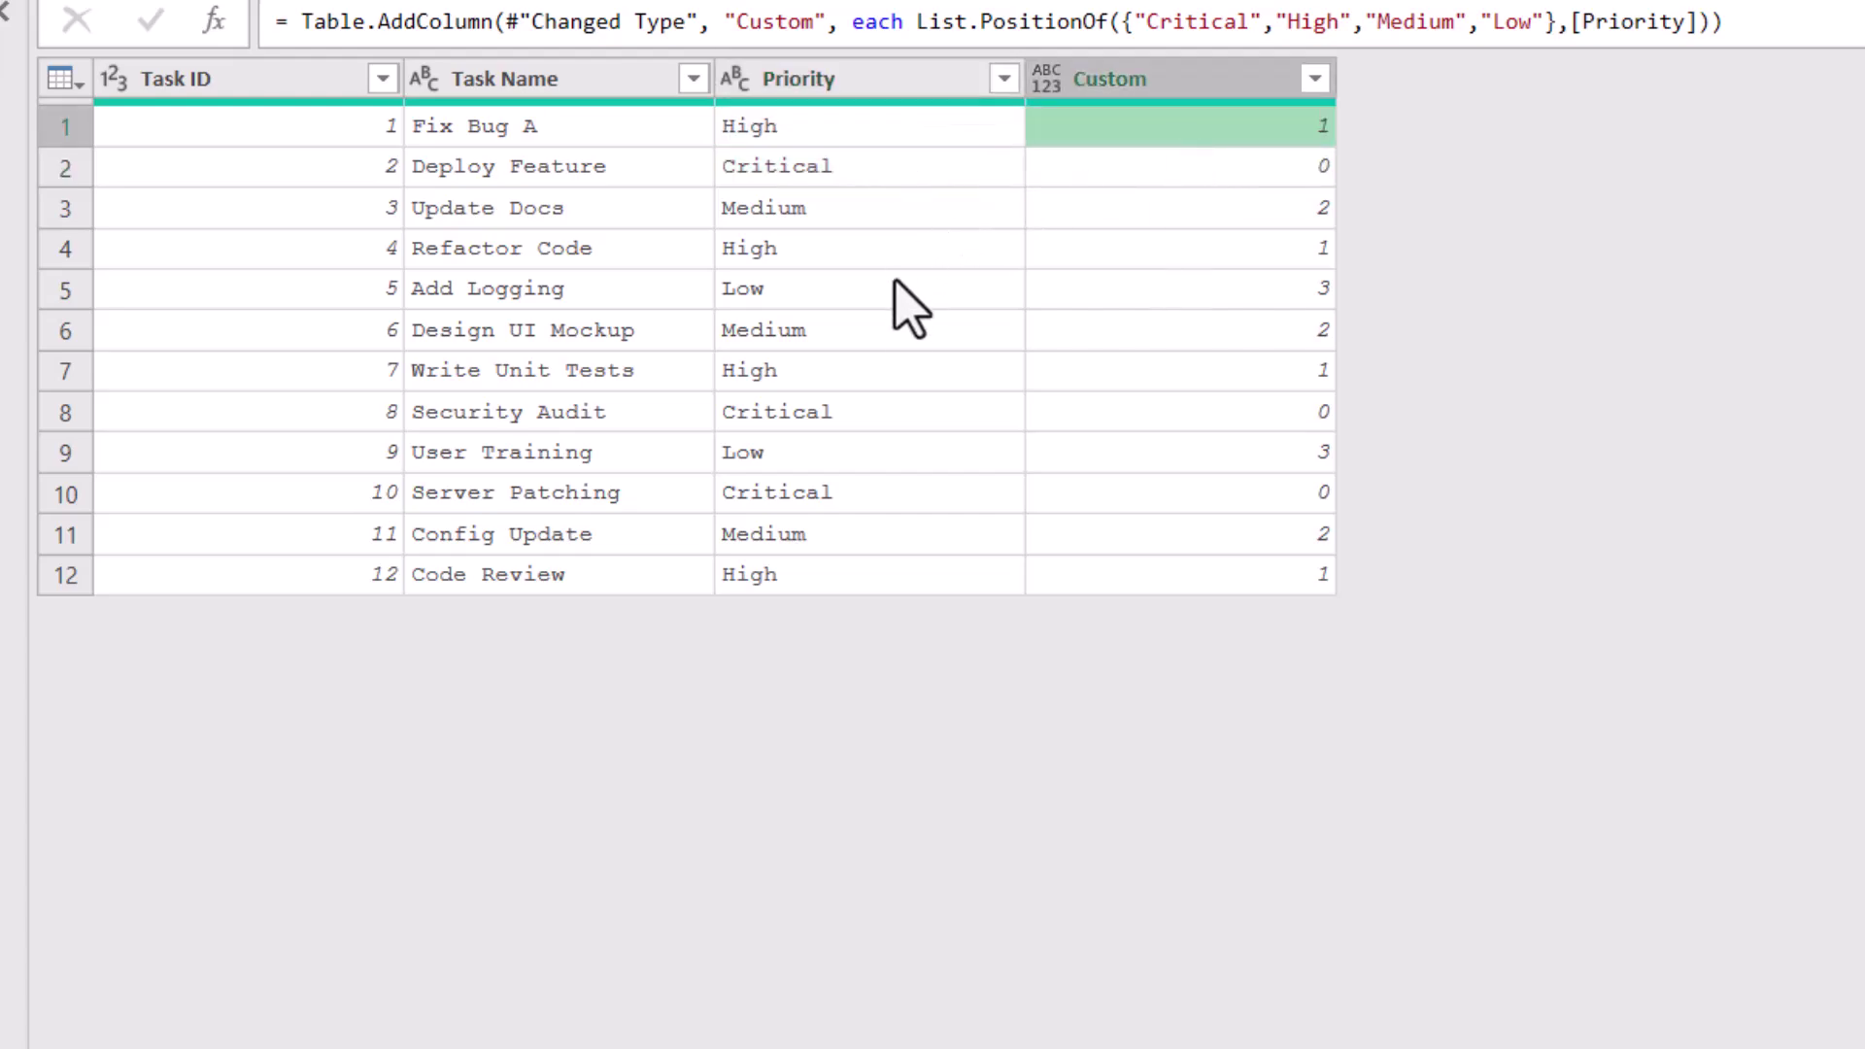
click(880, 332)
click(1081, 335)
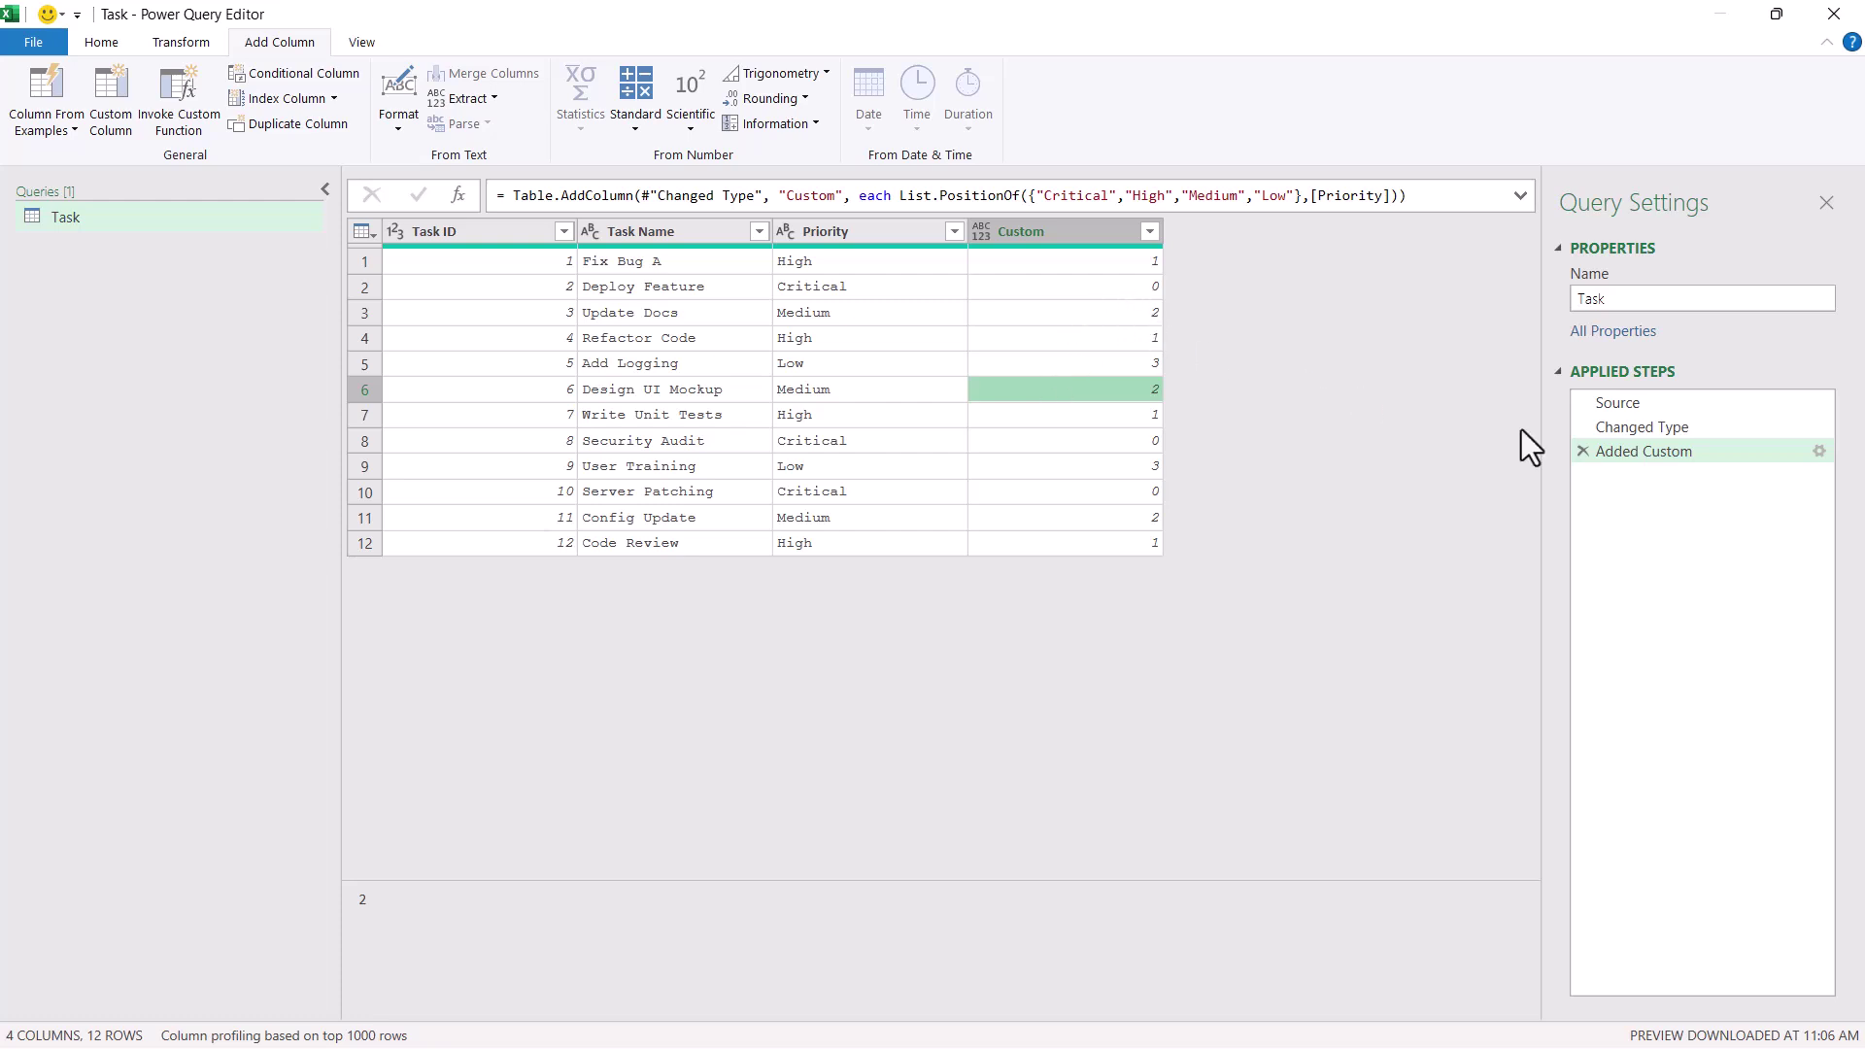
Edit the Added Custom step's formula, adding +1 after List.PositionOf so the priority positions start at 1.
click(1818, 450)
click(819, 506)
text(+1)
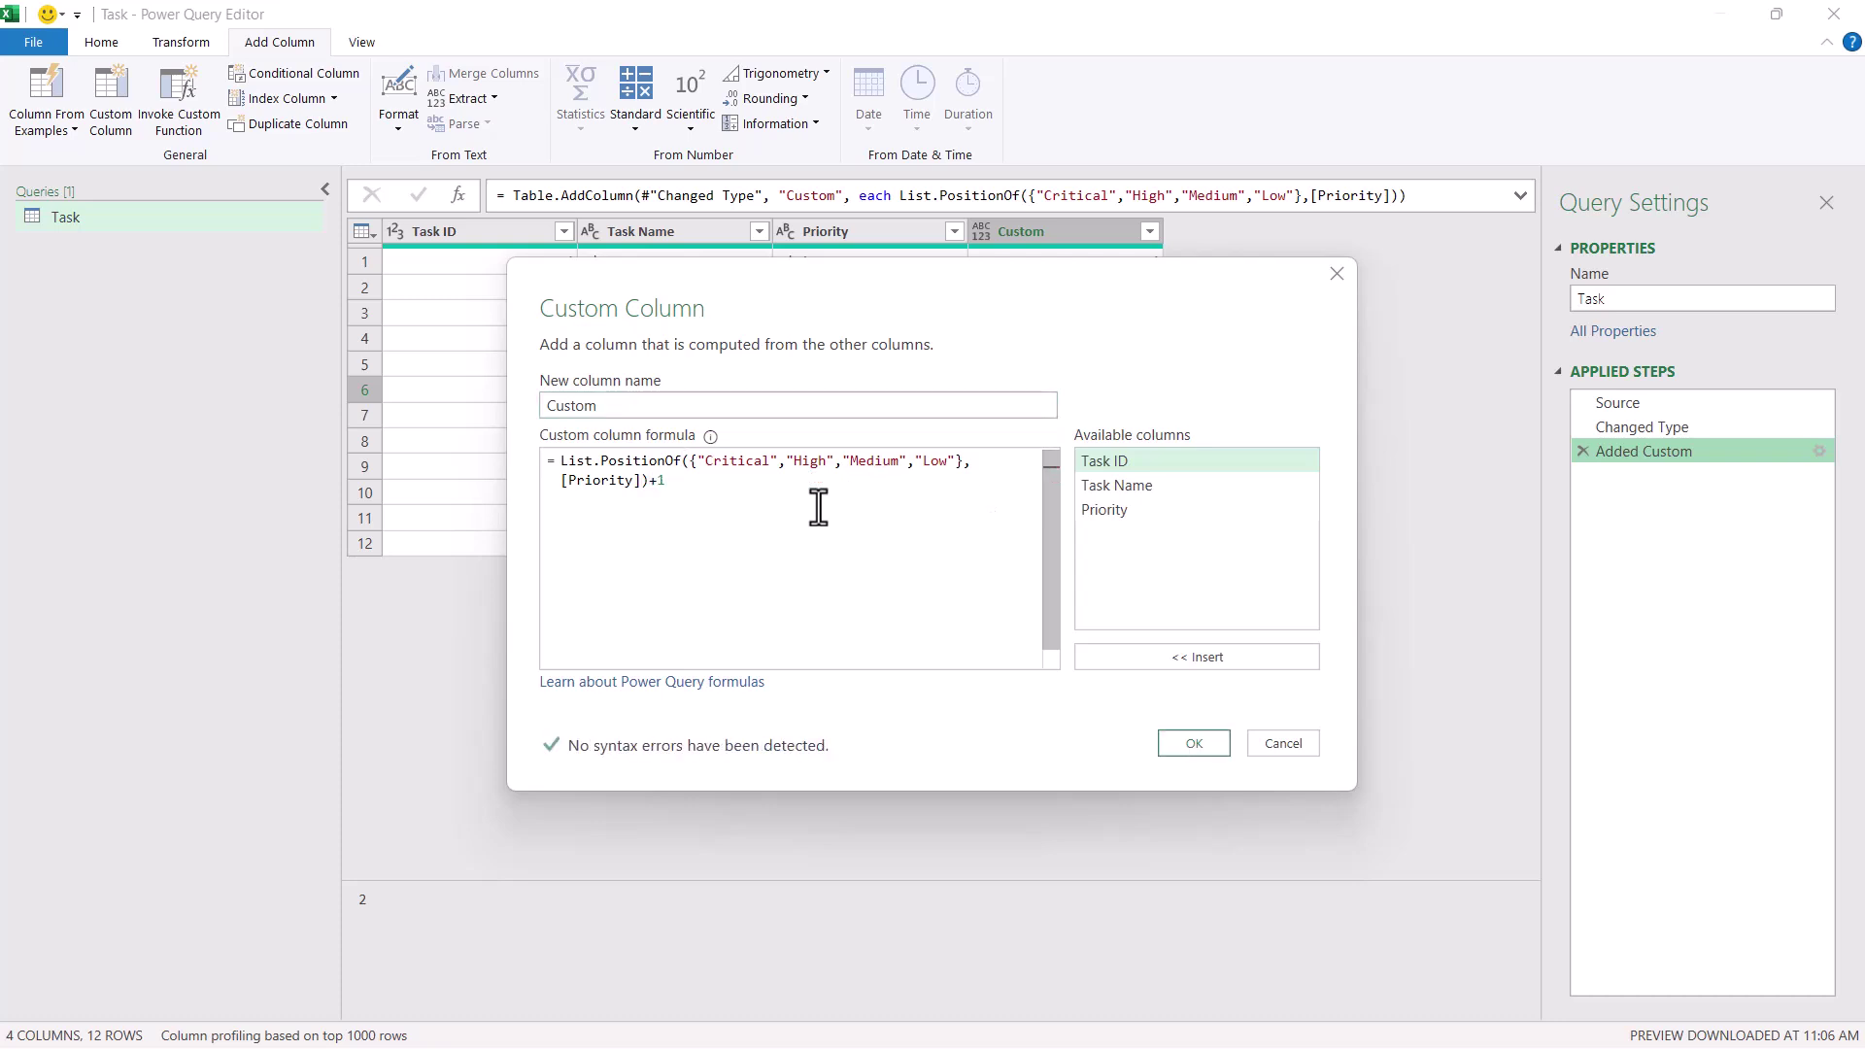
click(1195, 744)
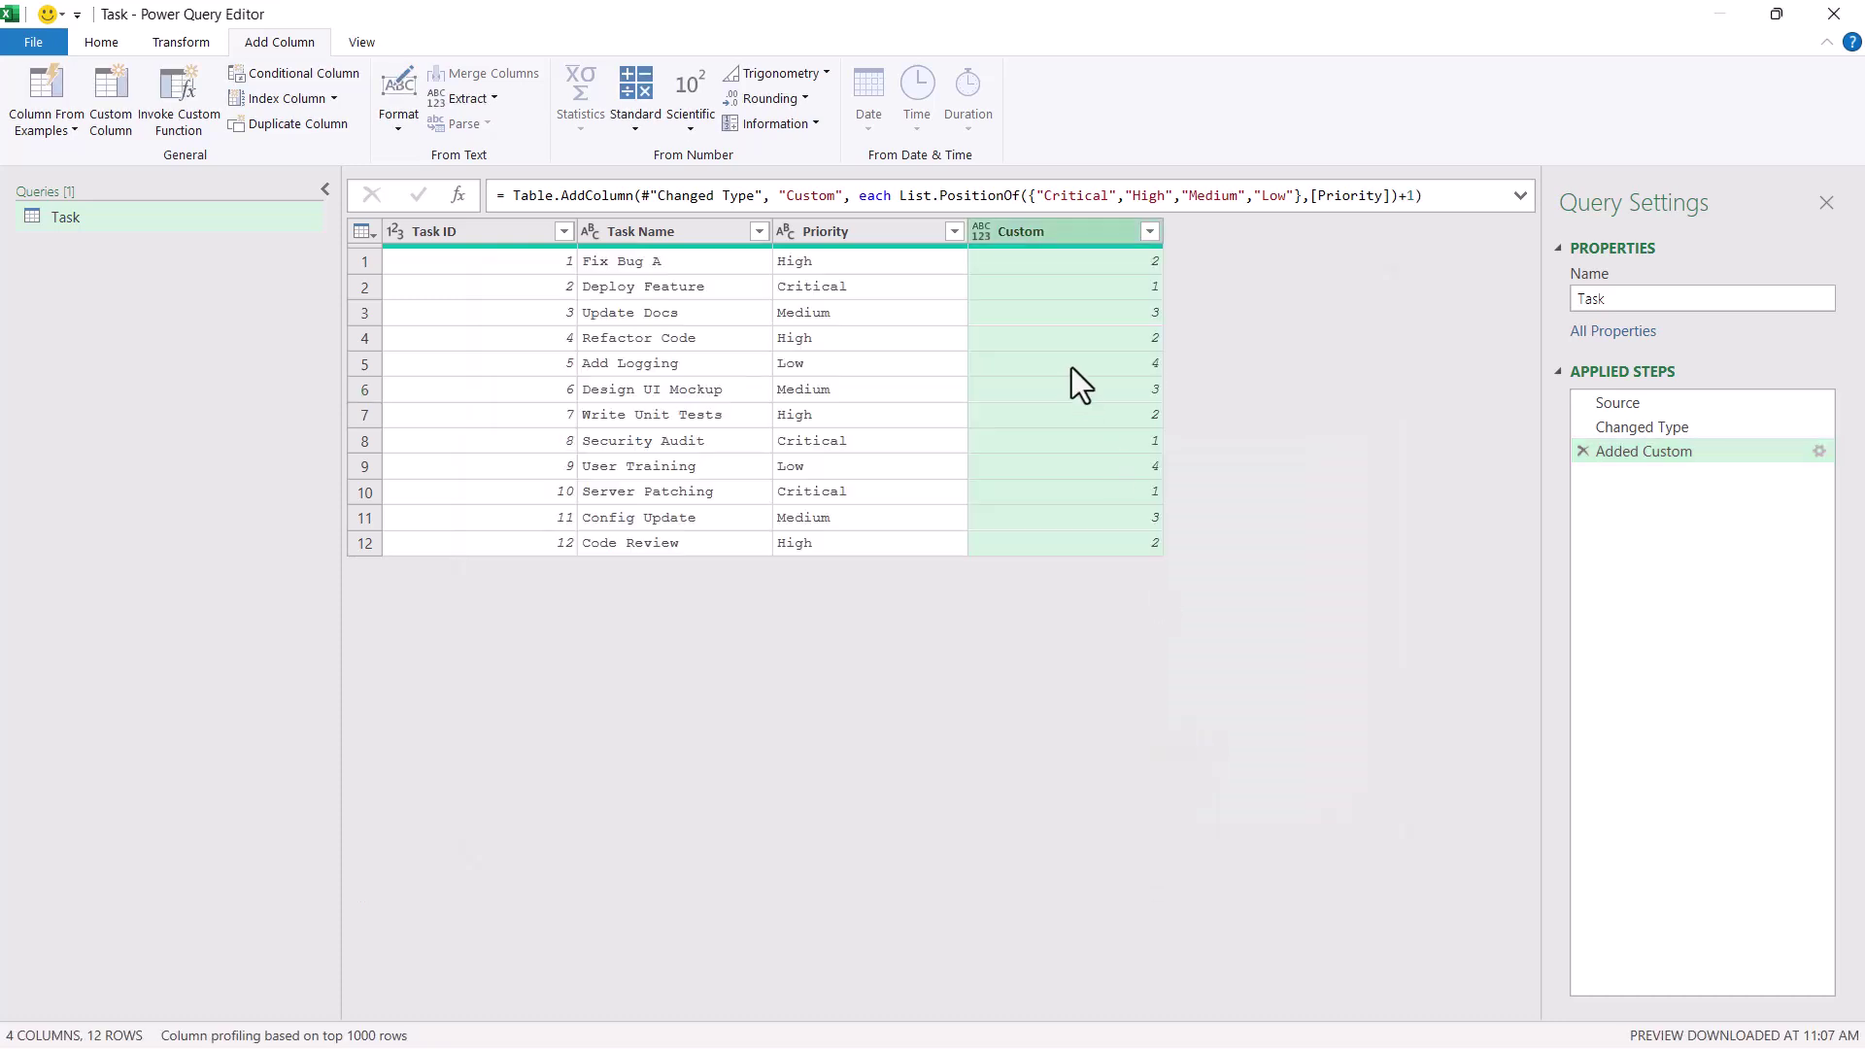
click(890, 289)
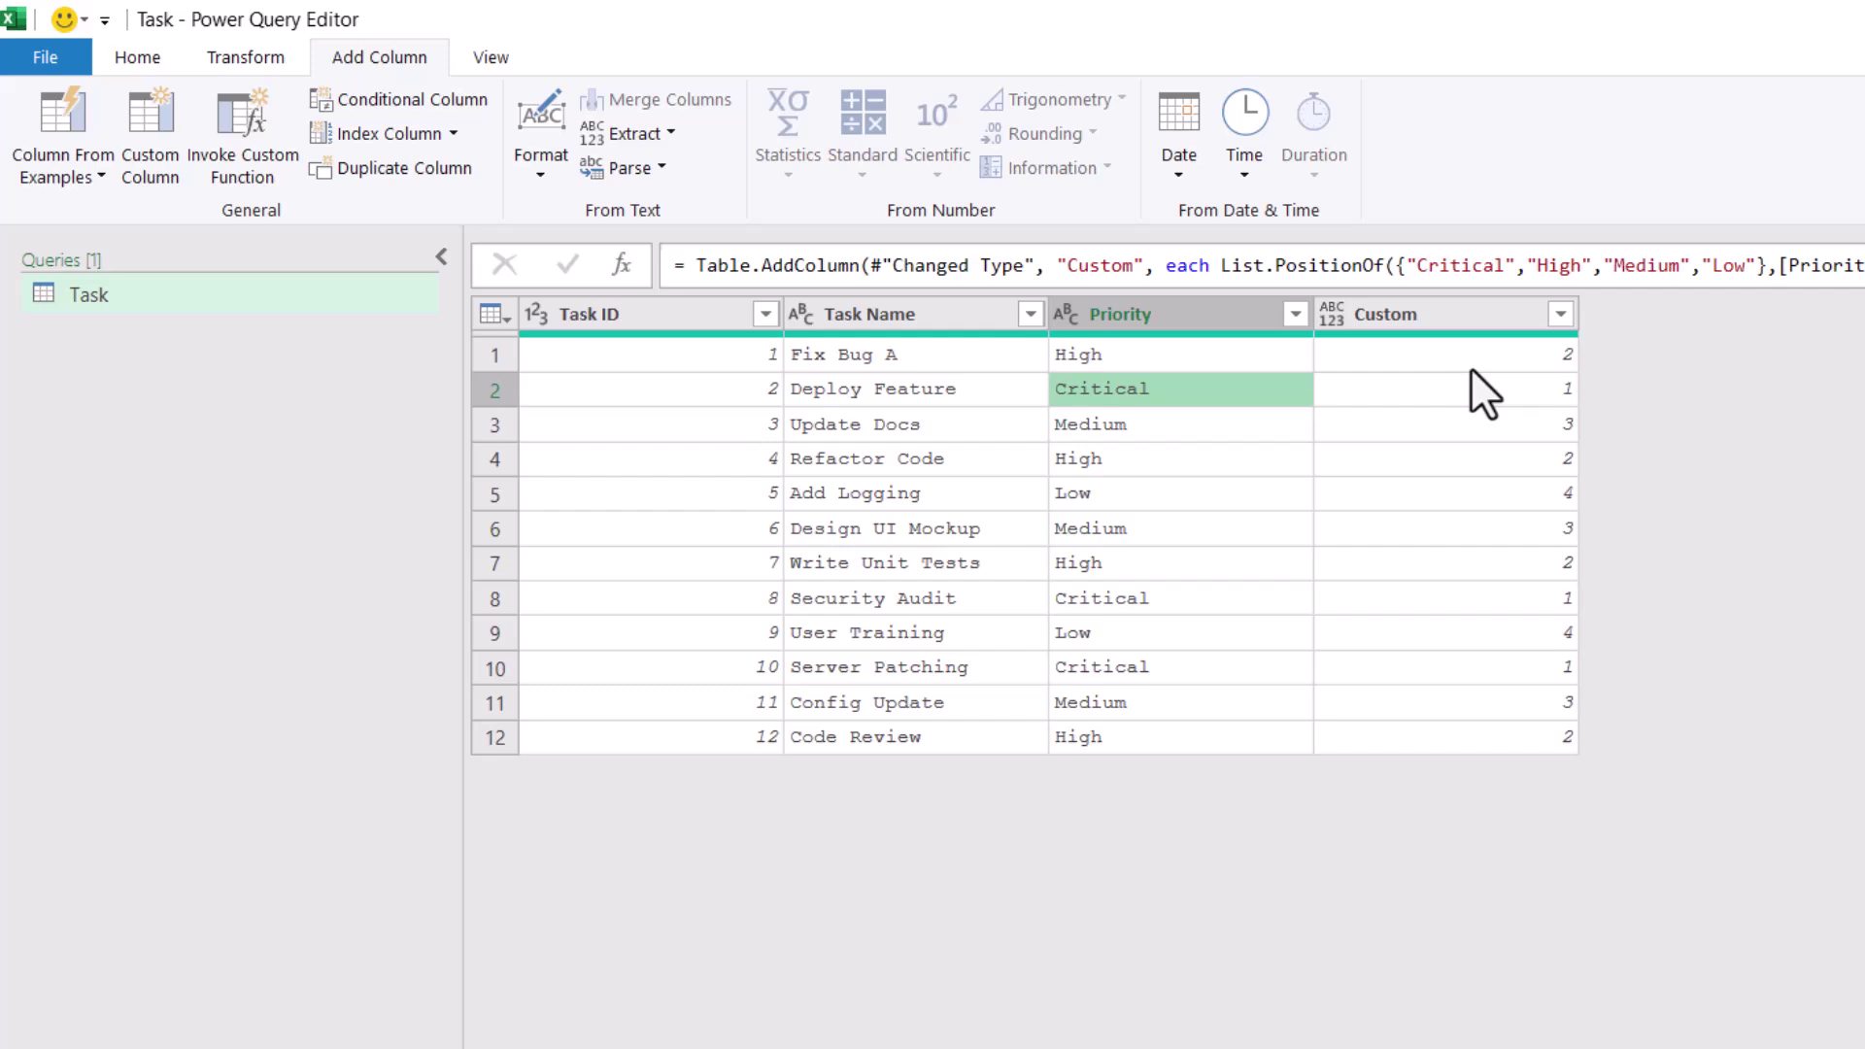
Sort the task table ascending by the Custom column.
click(1560, 314)
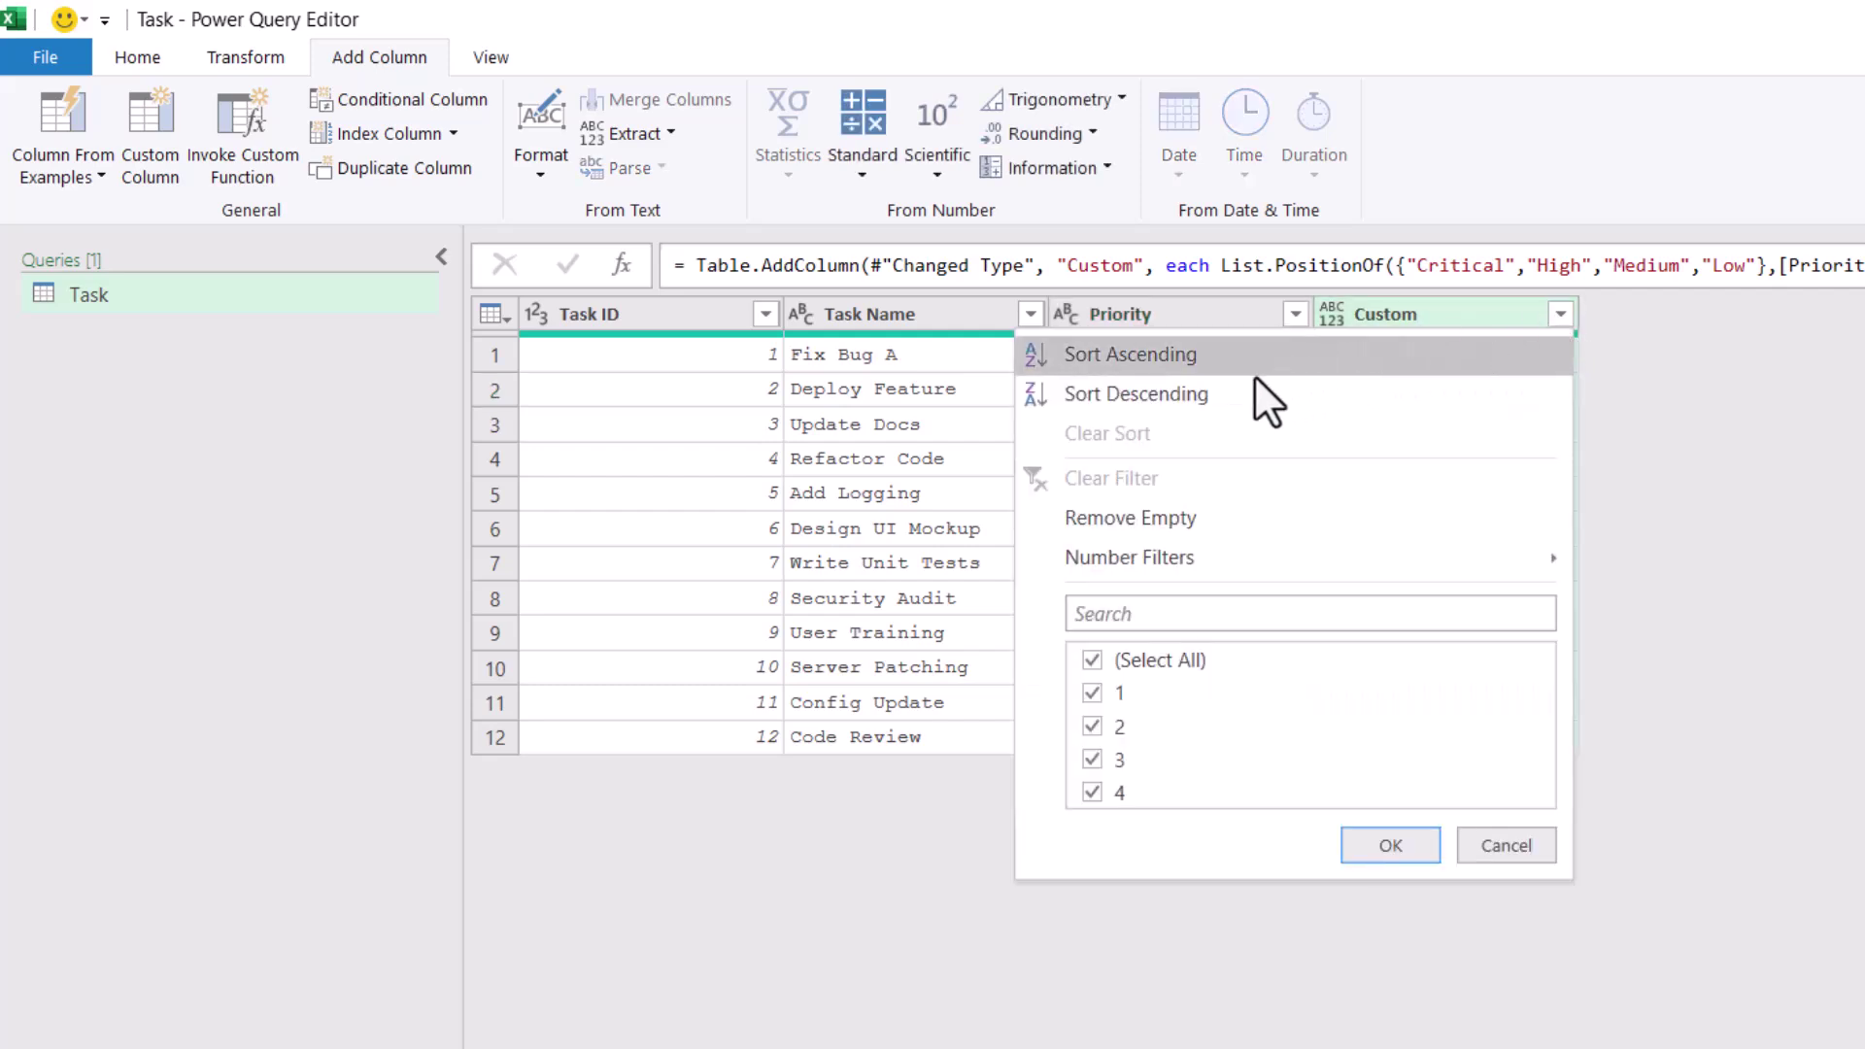
click(1220, 313)
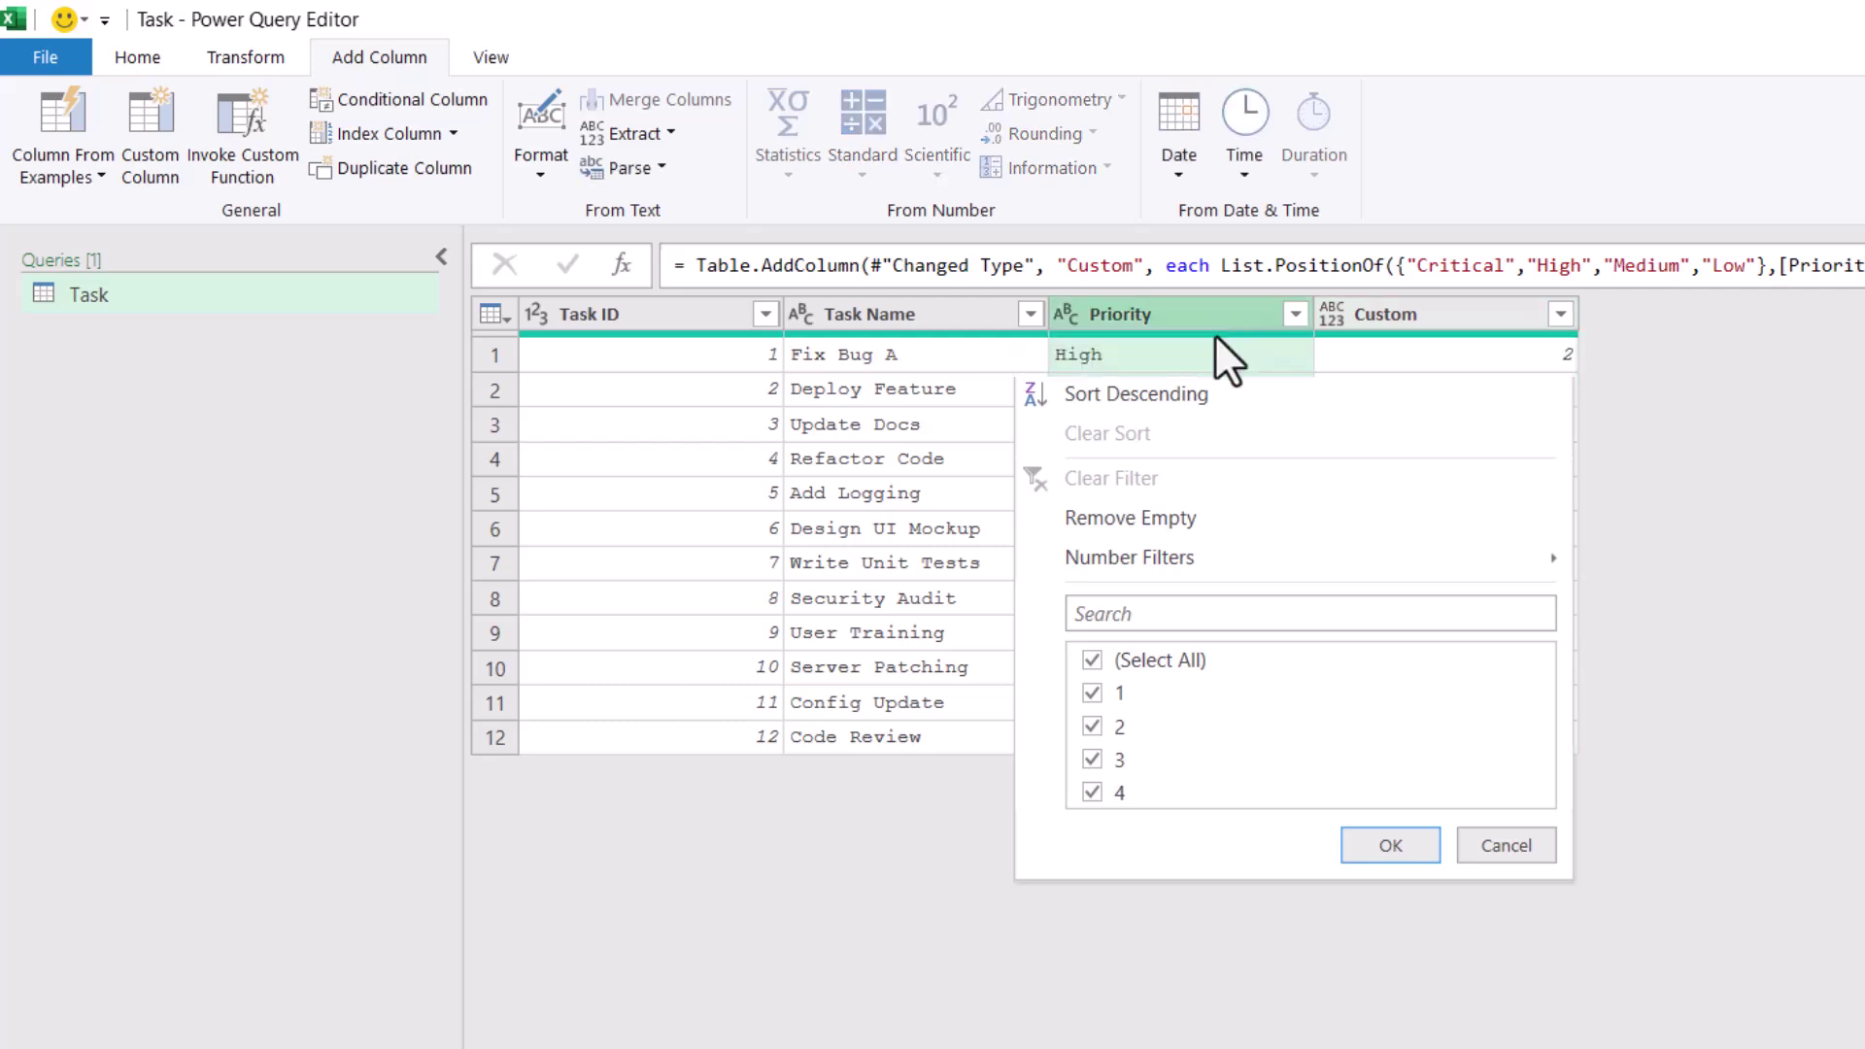
click(1558, 316)
click(1321, 363)
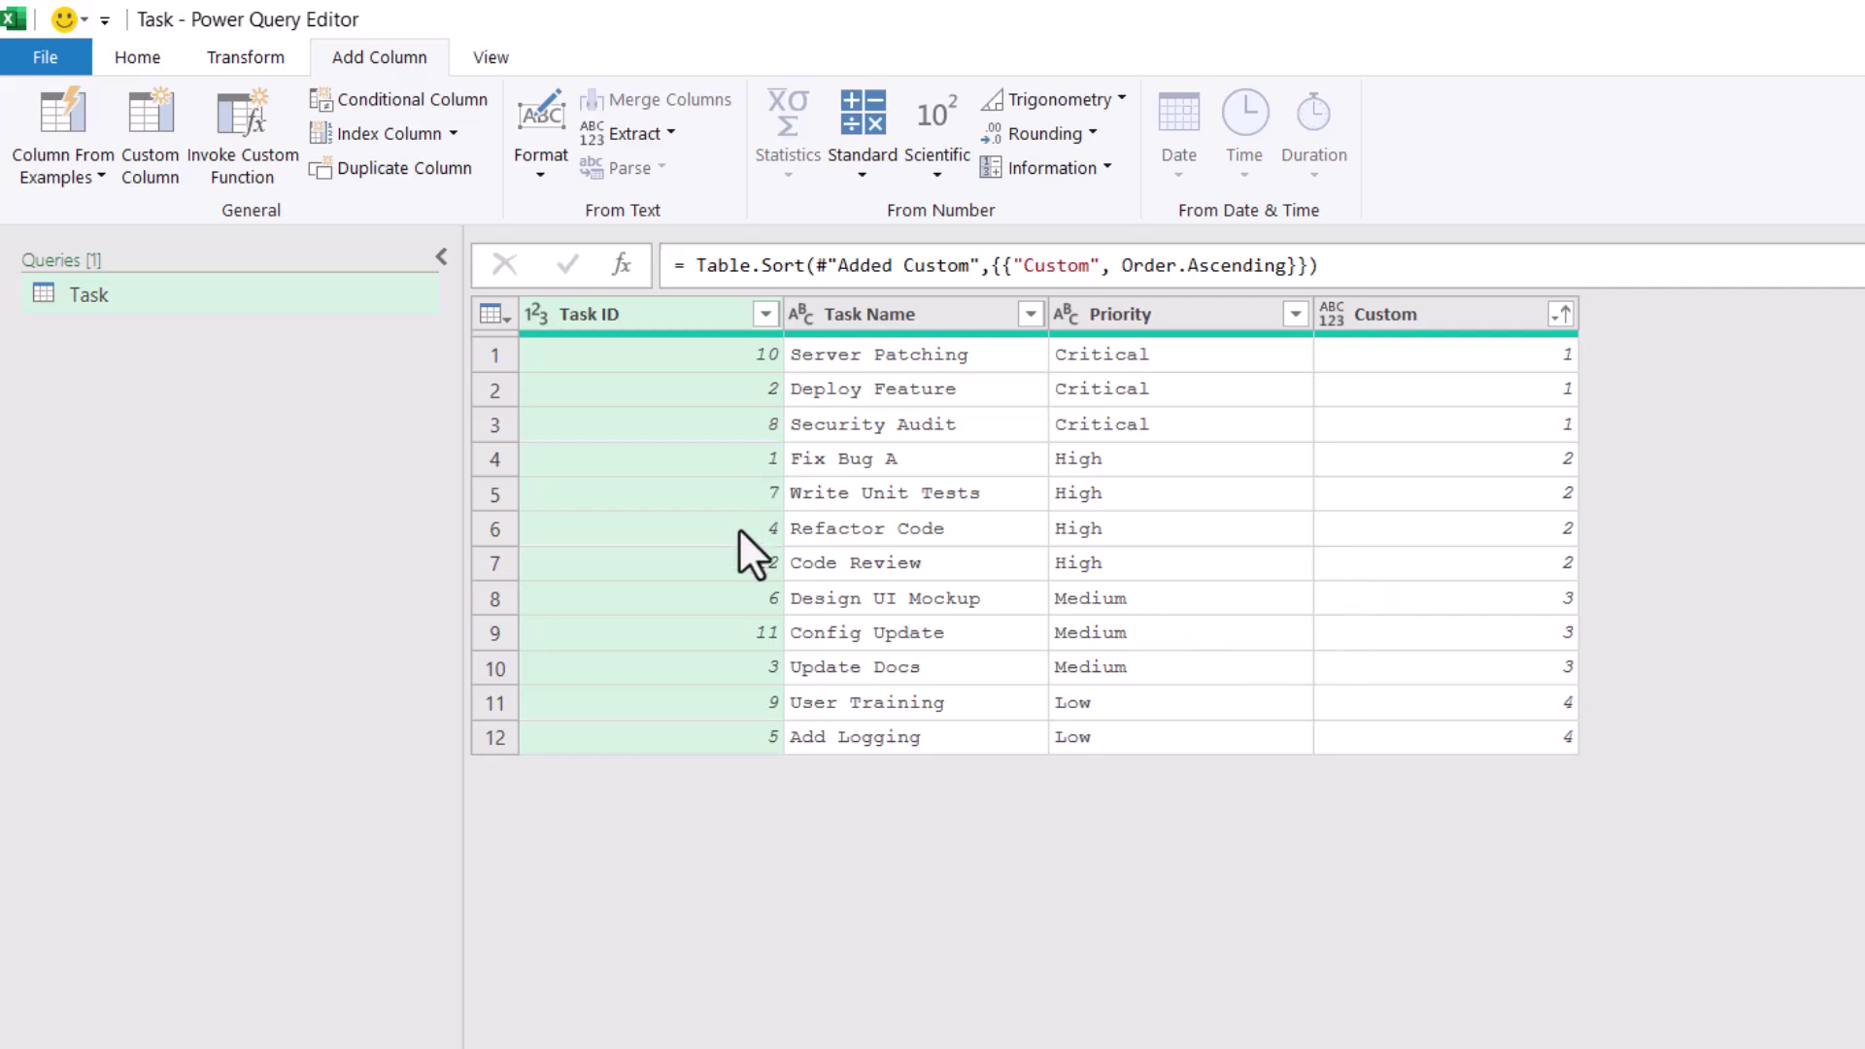
Remove the Custom column and load the Task query to a worksheet.
click(1387, 321)
right_click(1388, 317)
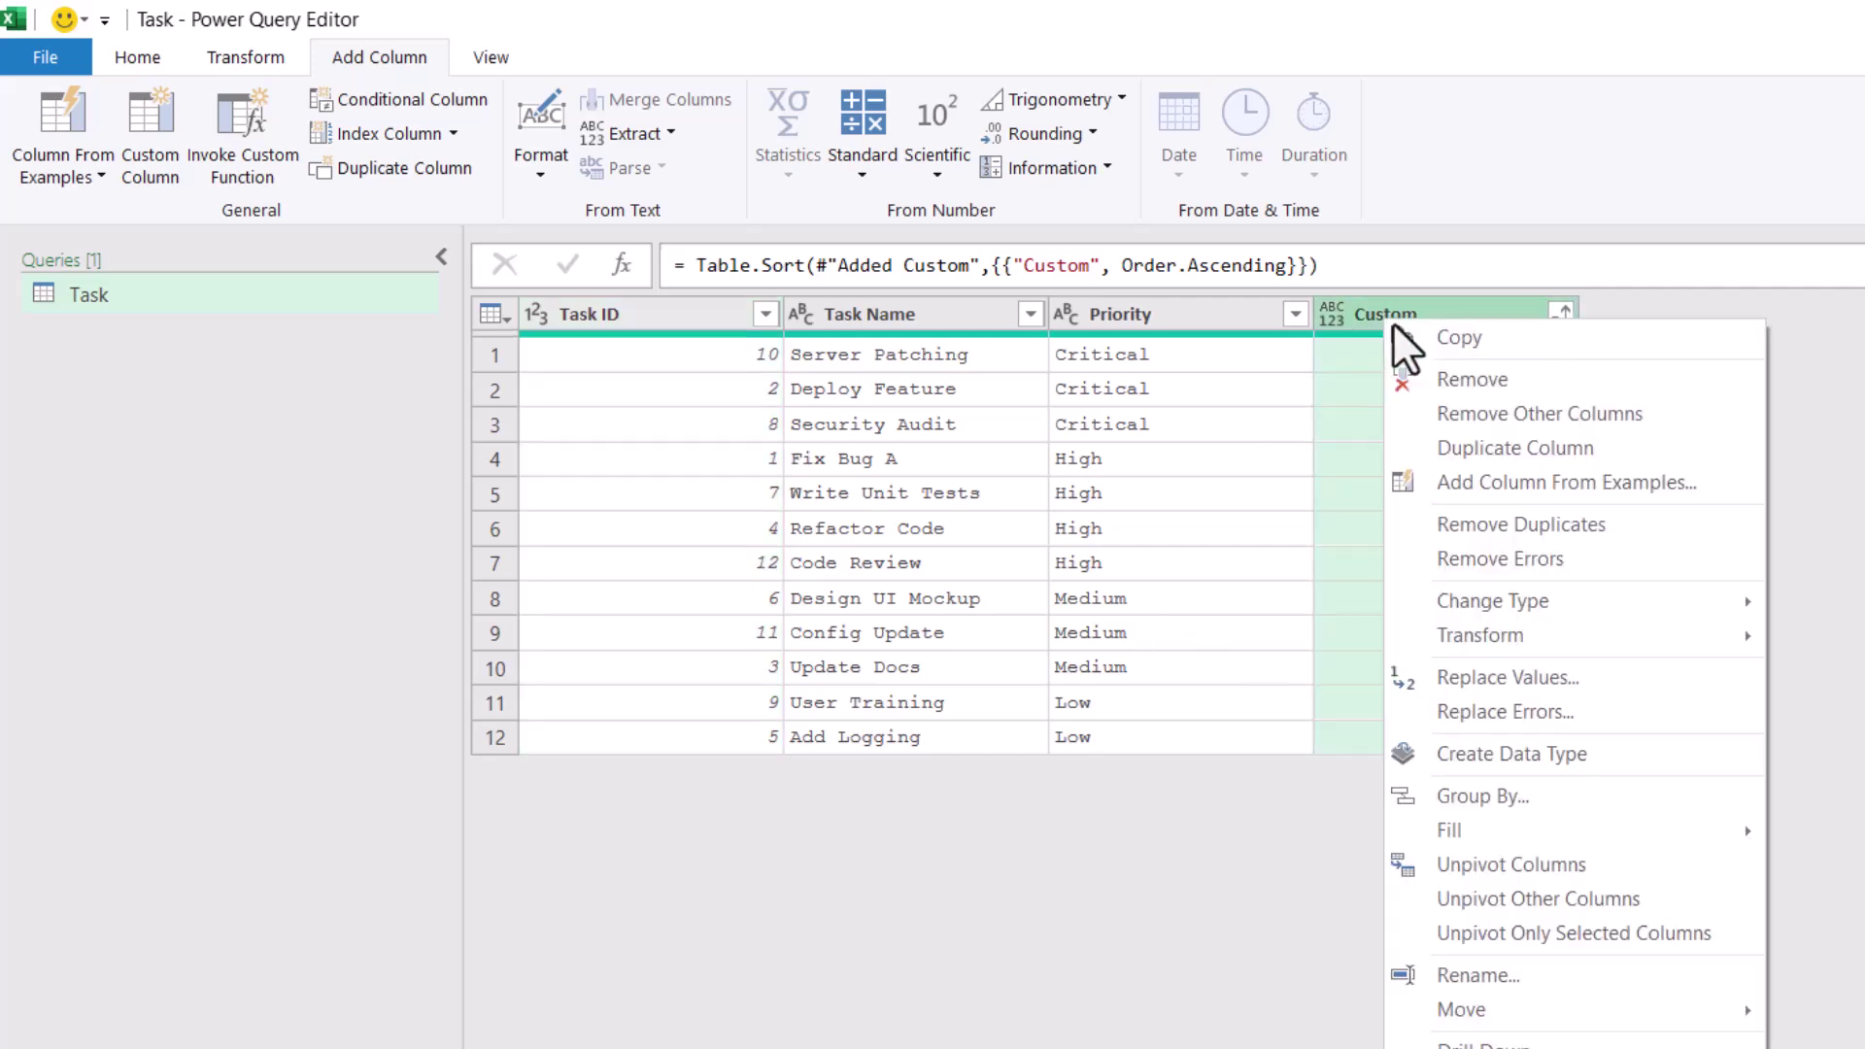
click(1457, 380)
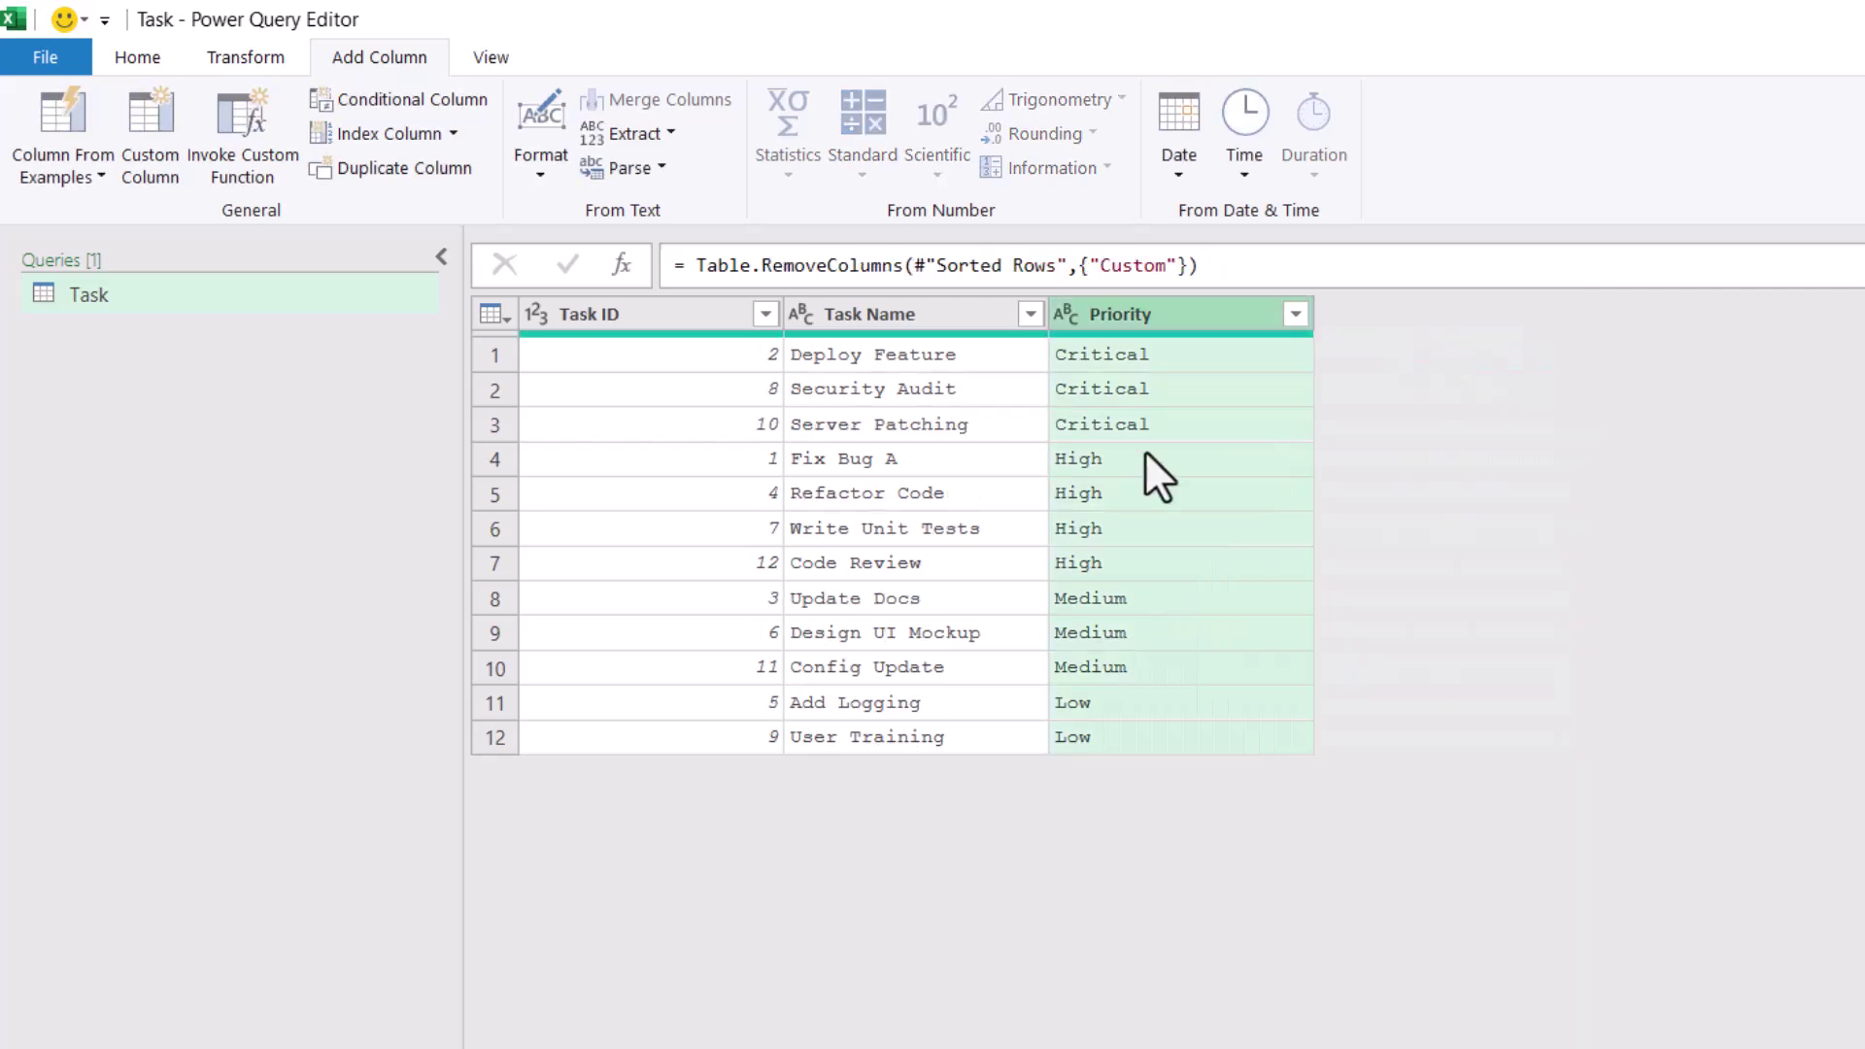
click(39, 54)
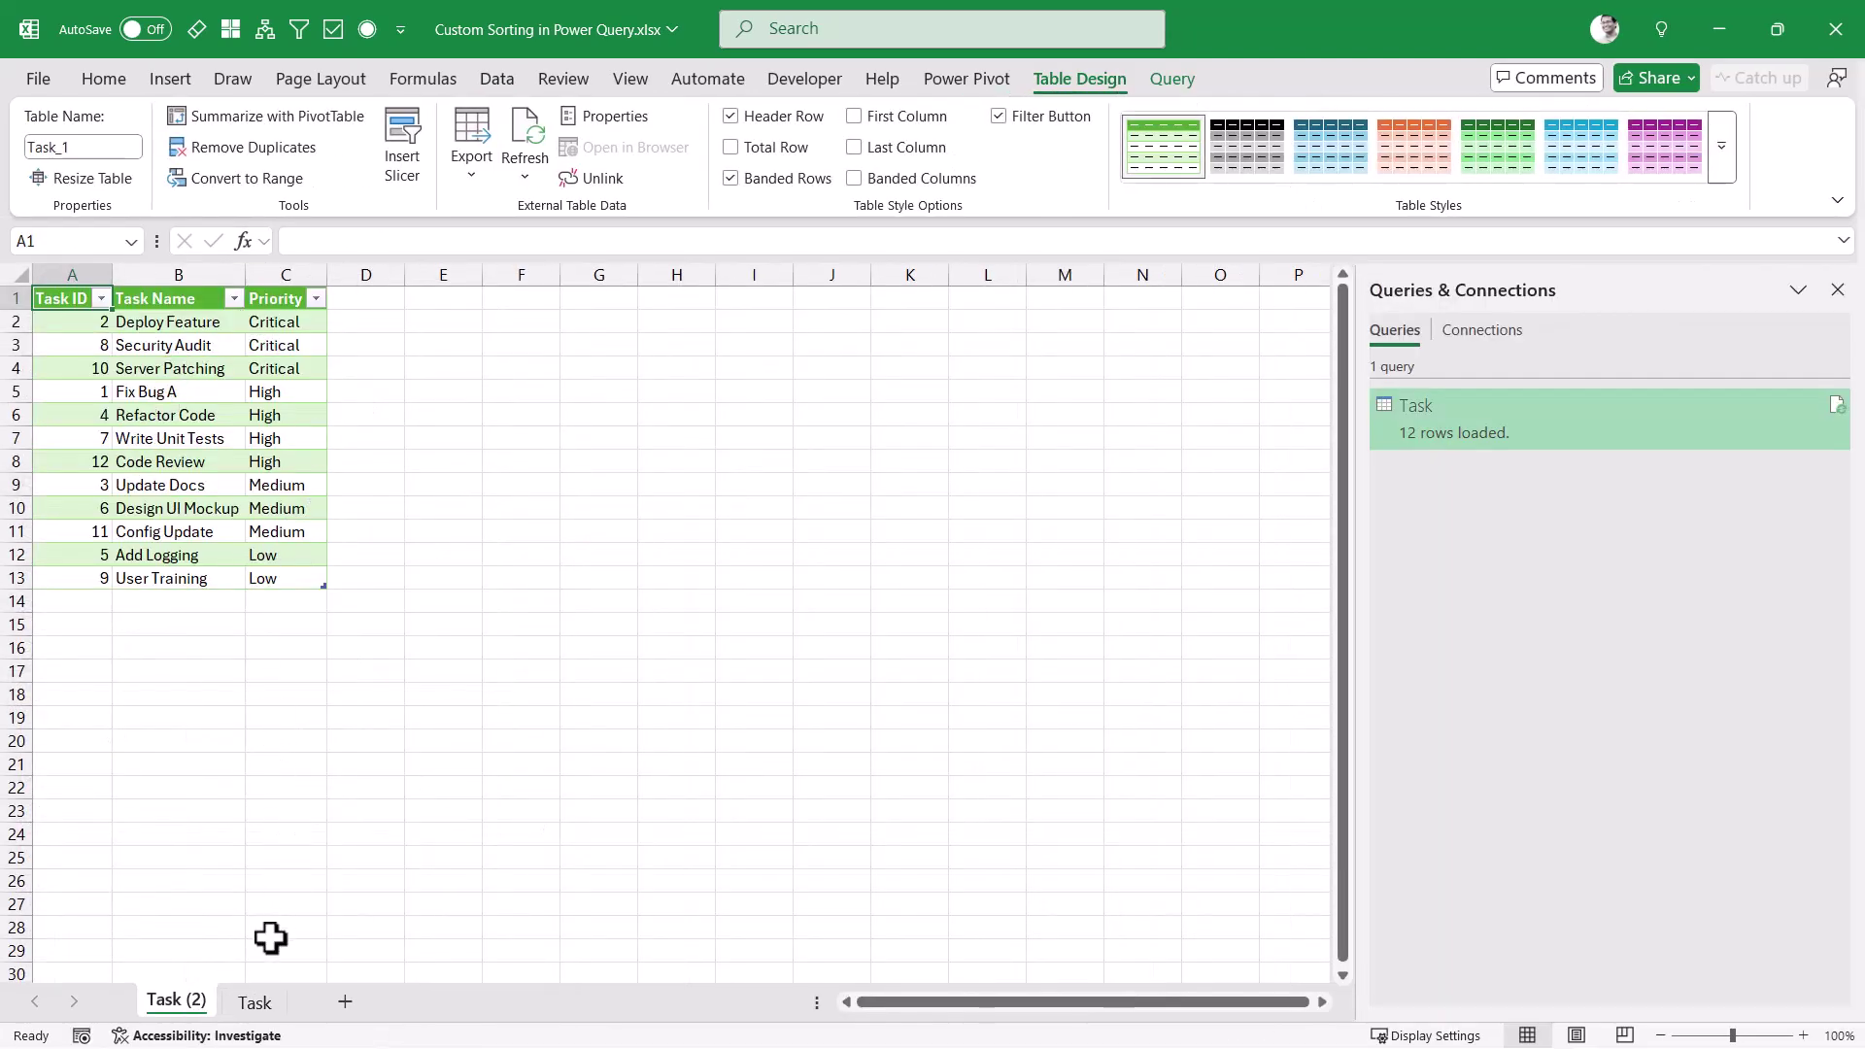
Reopen the Task query for editing from the Task sheet and inspect the priority list inside the Added Custom formula.
click(263, 1002)
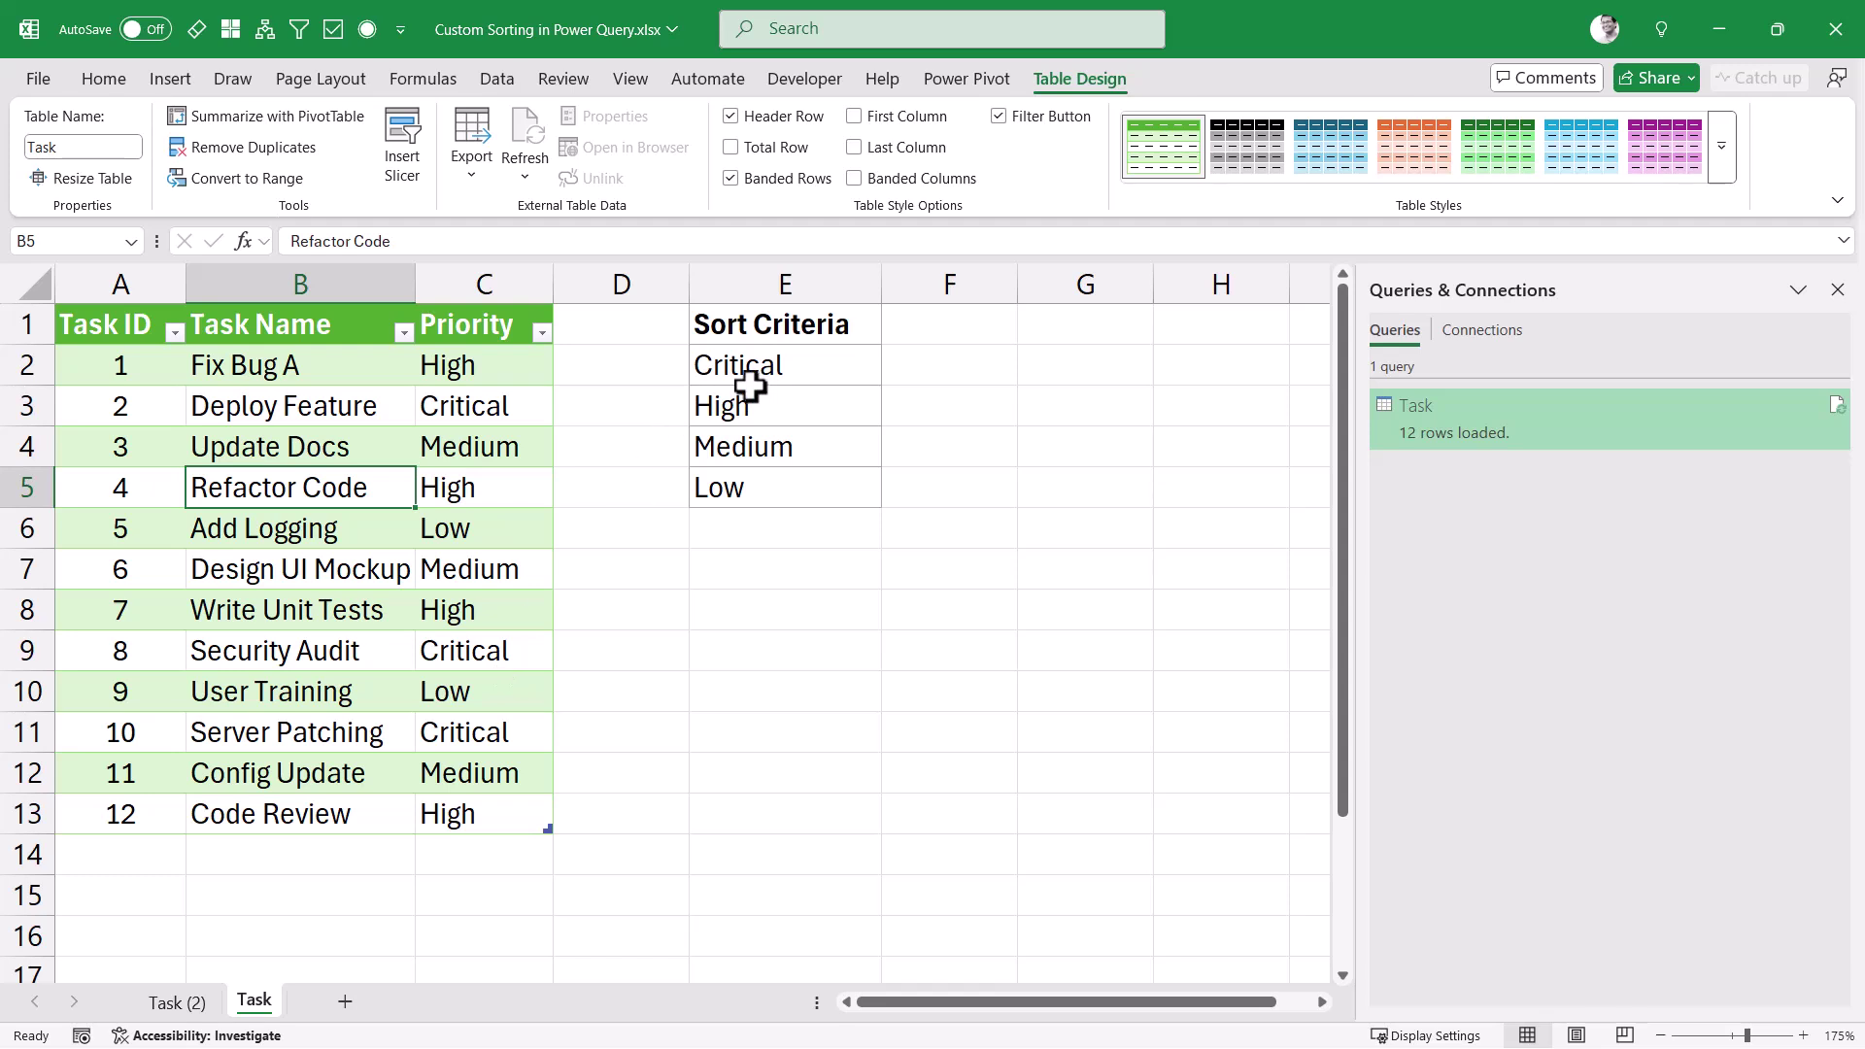
click(1442, 428)
double_click(1442, 428)
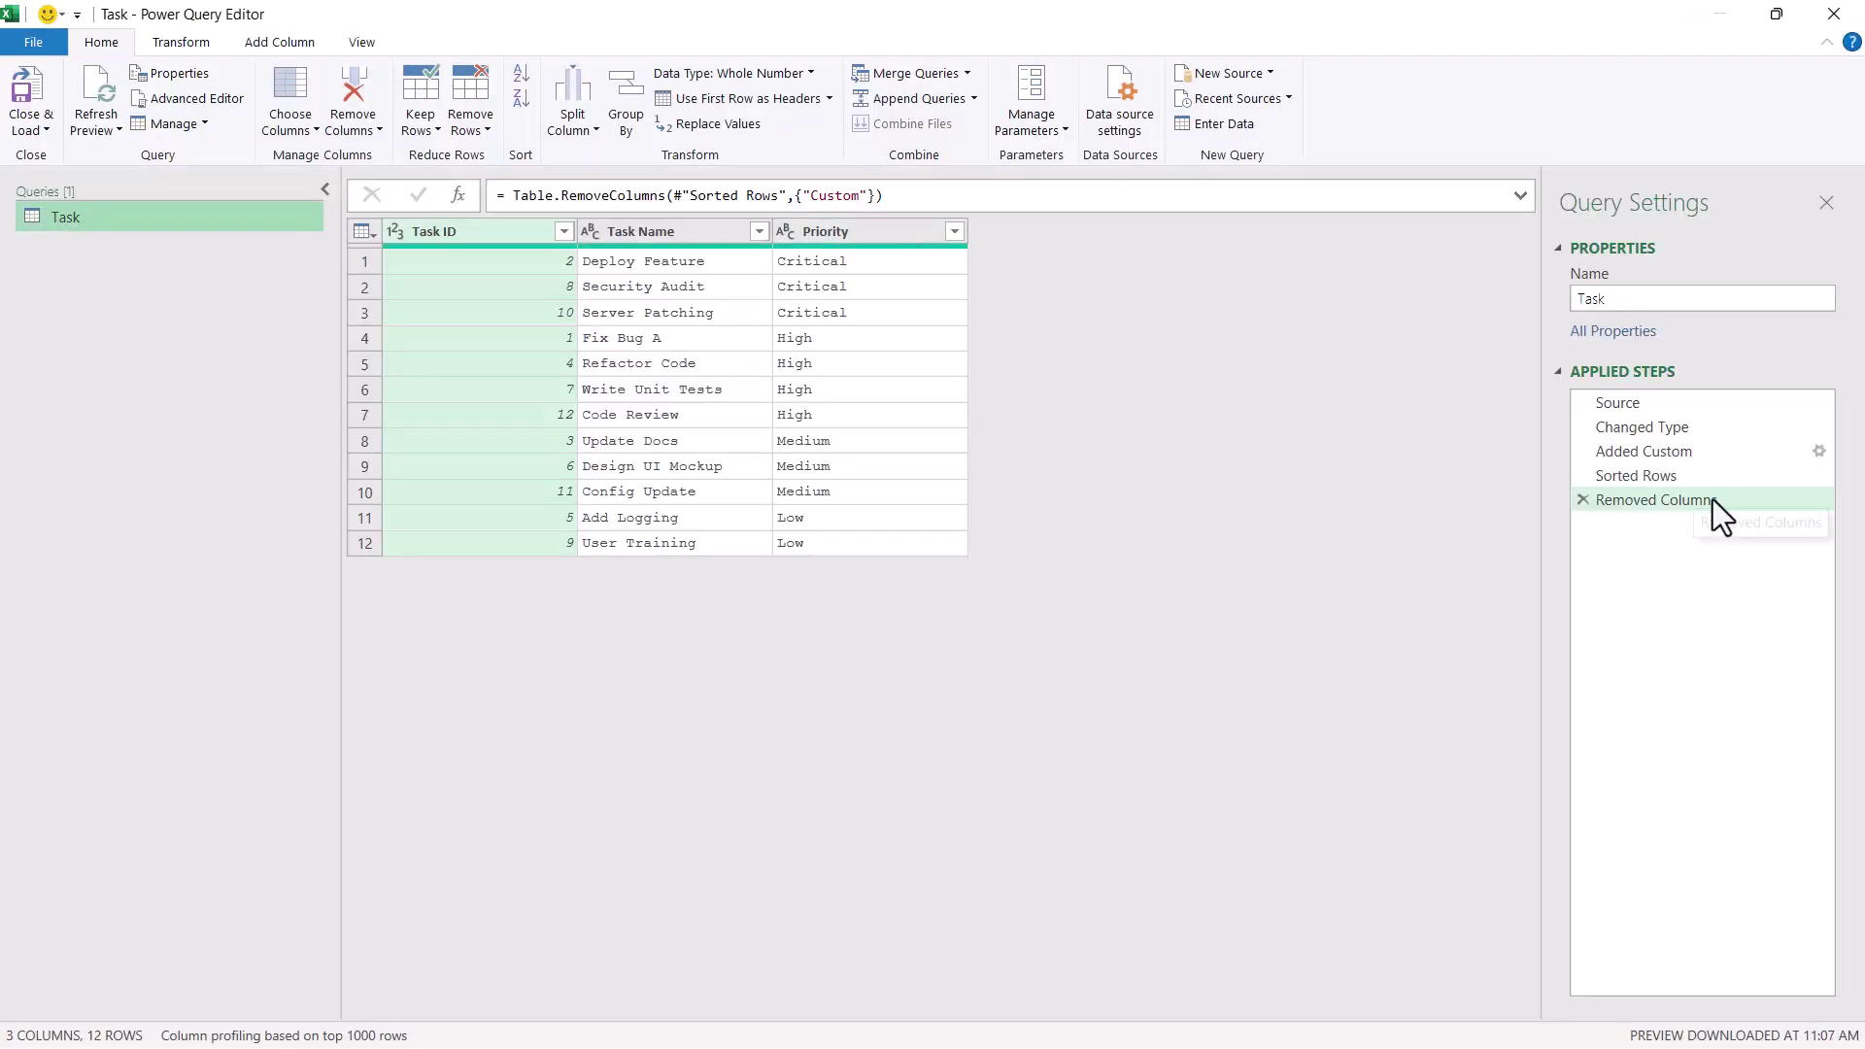
click(1816, 452)
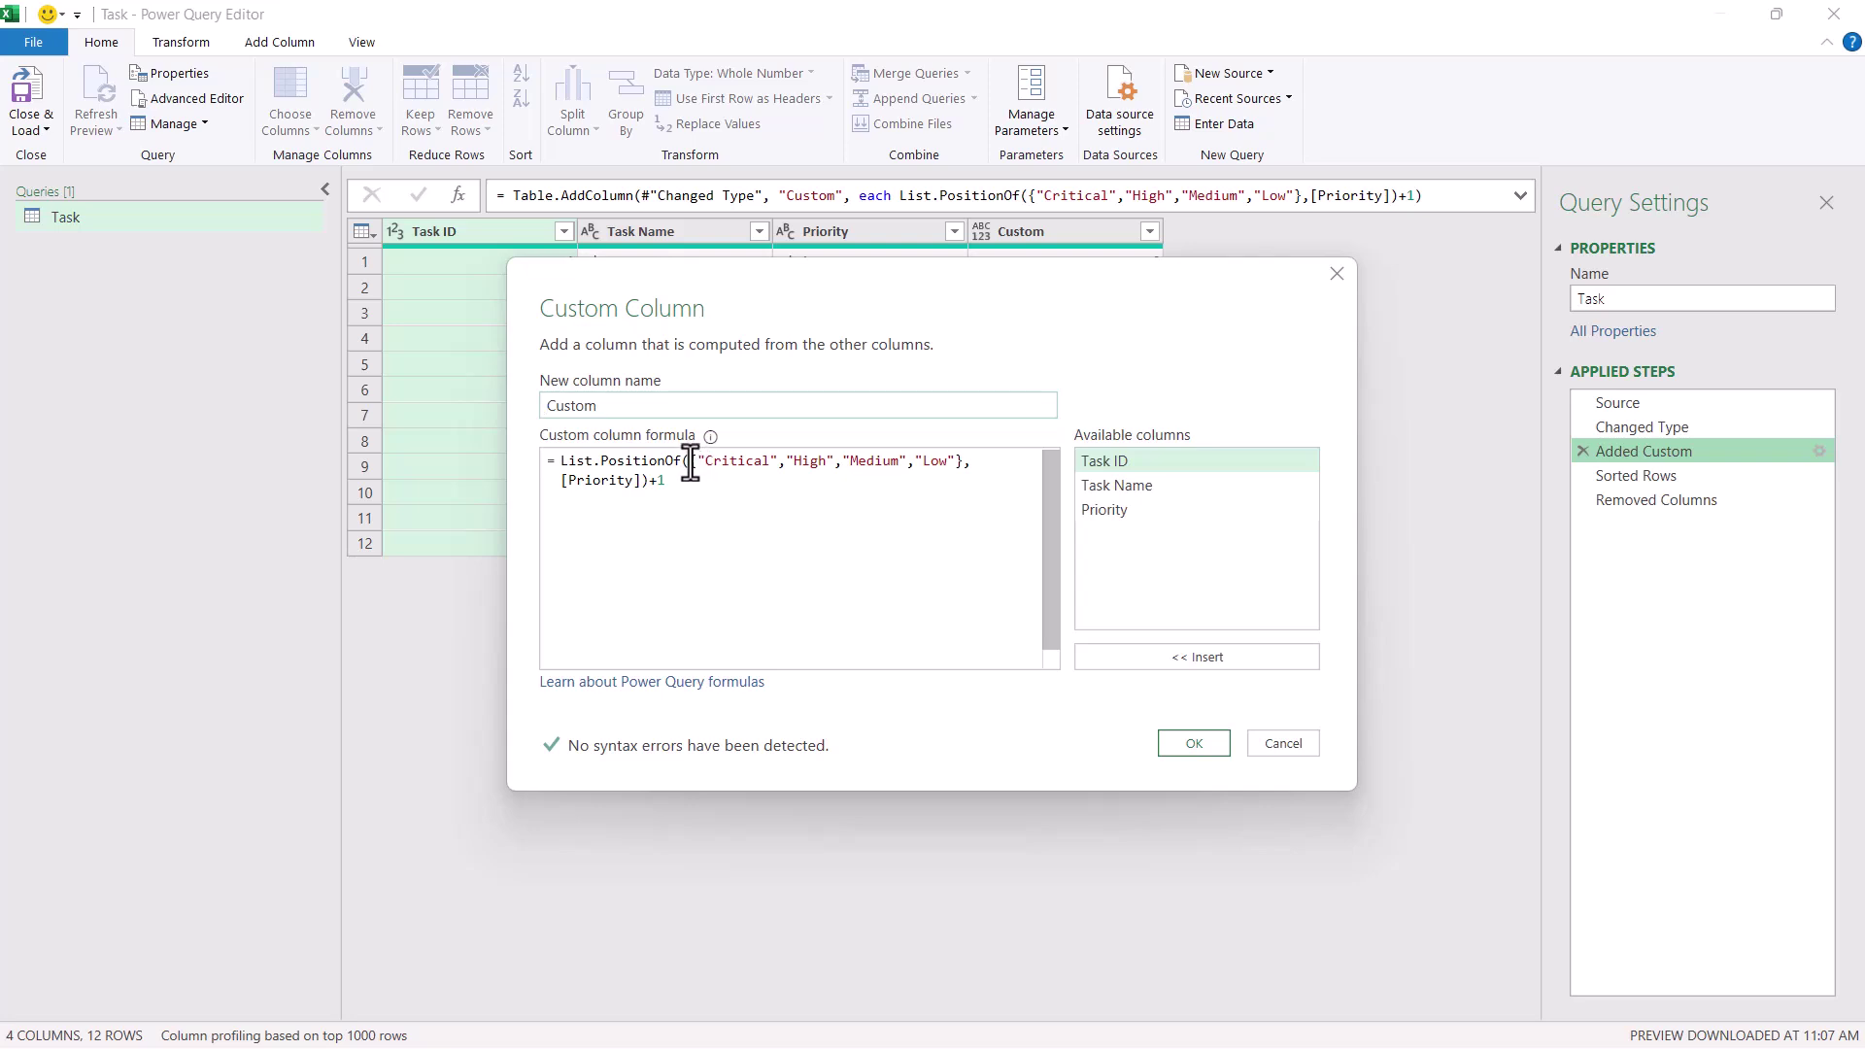
drag(691, 462, 956, 461)
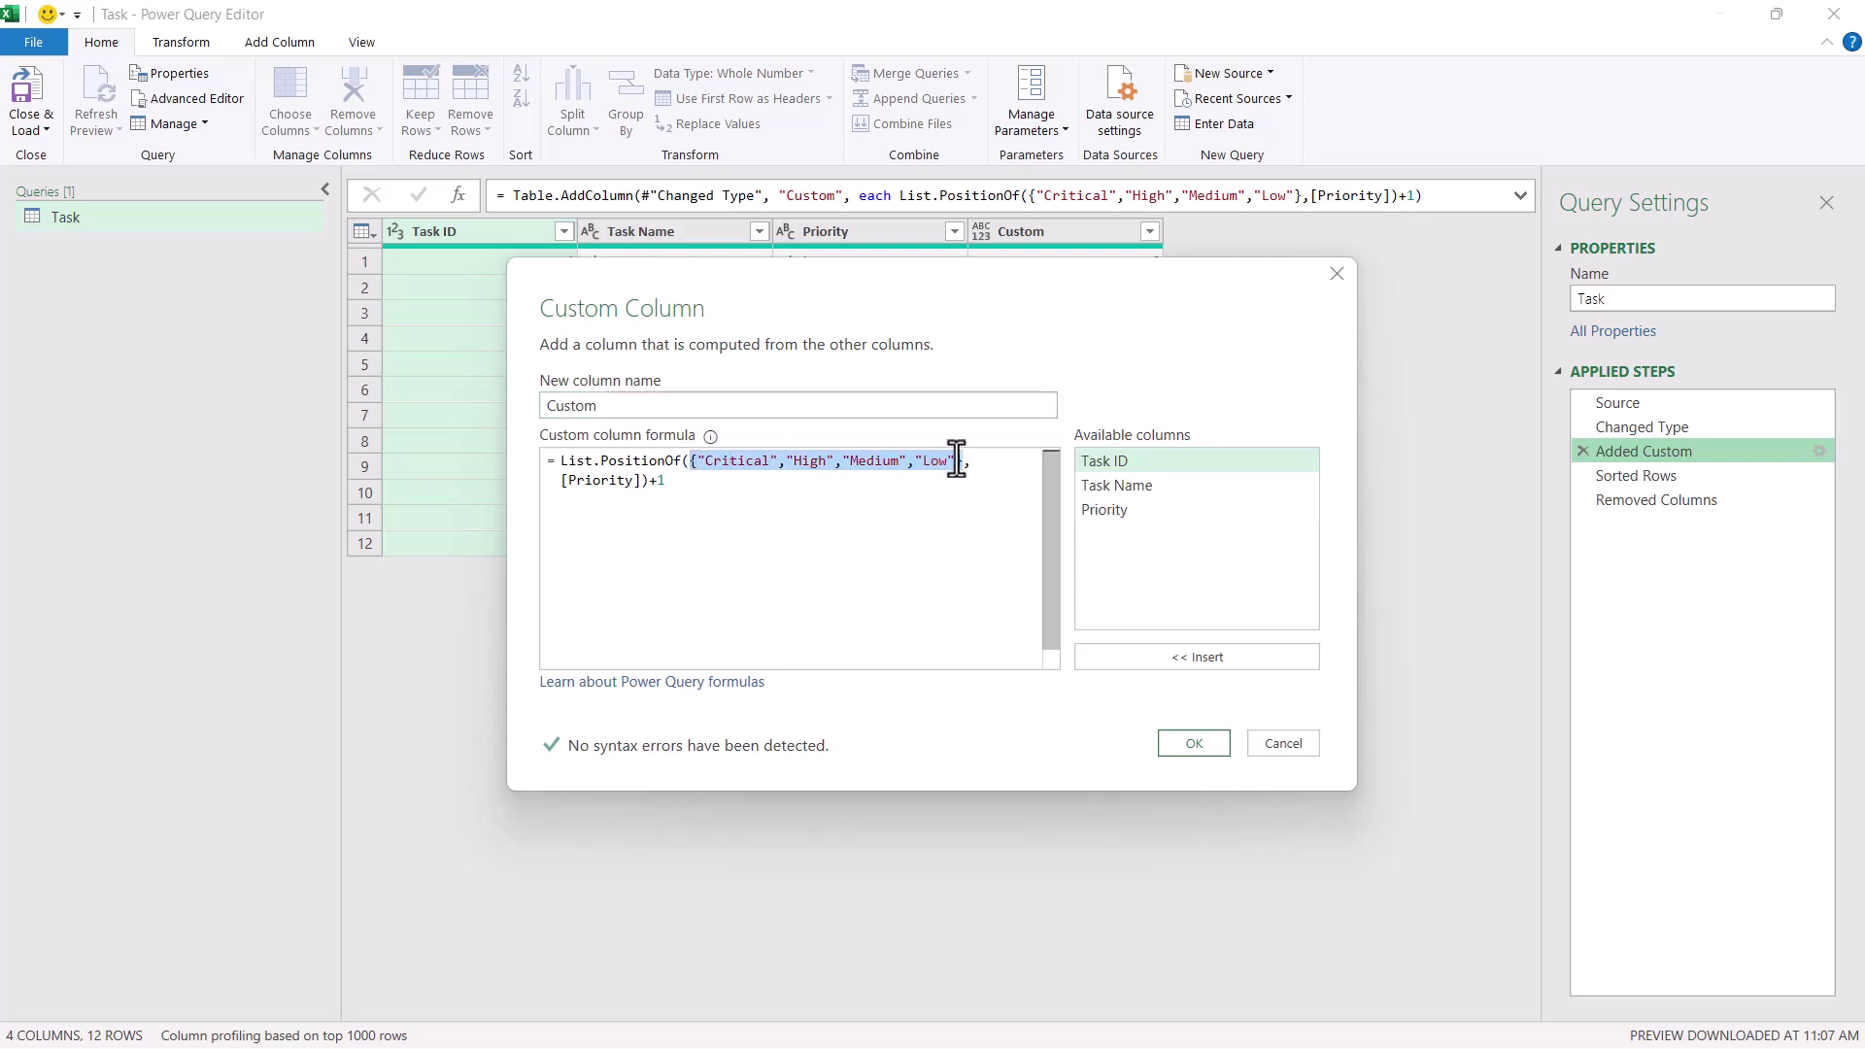
click(1194, 743)
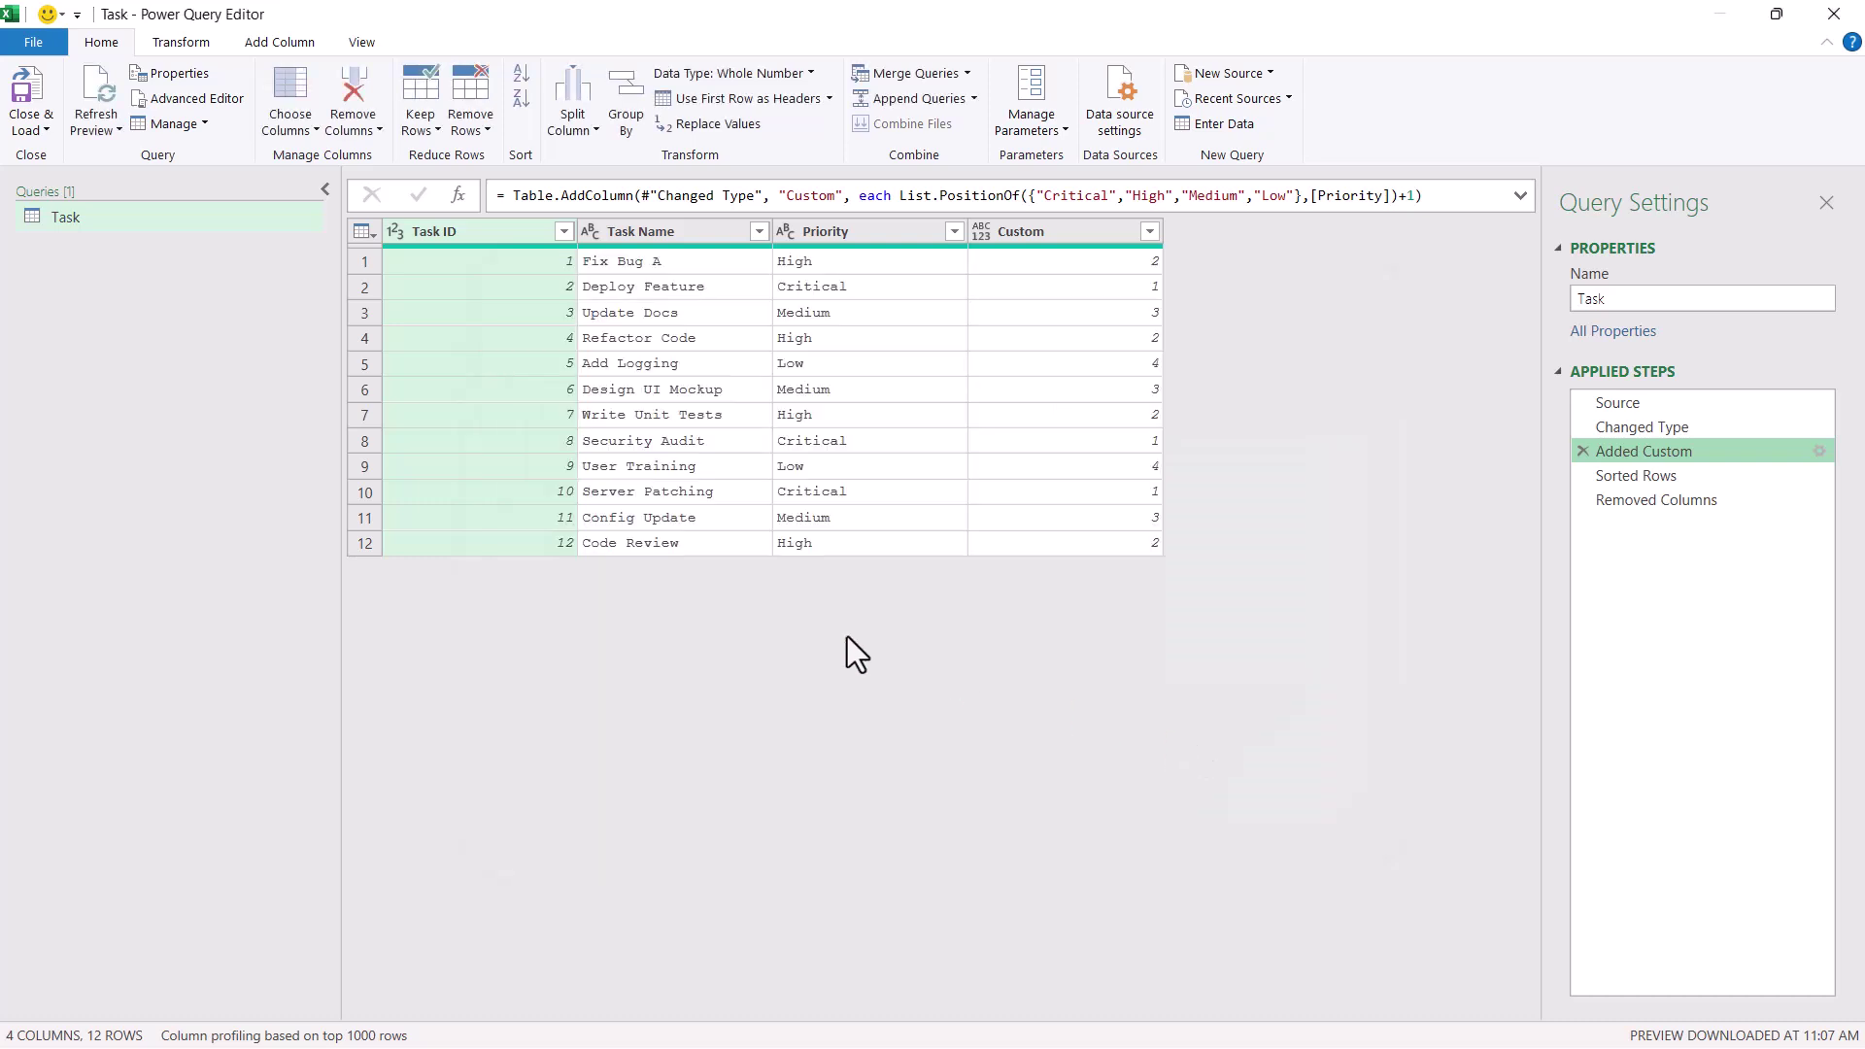
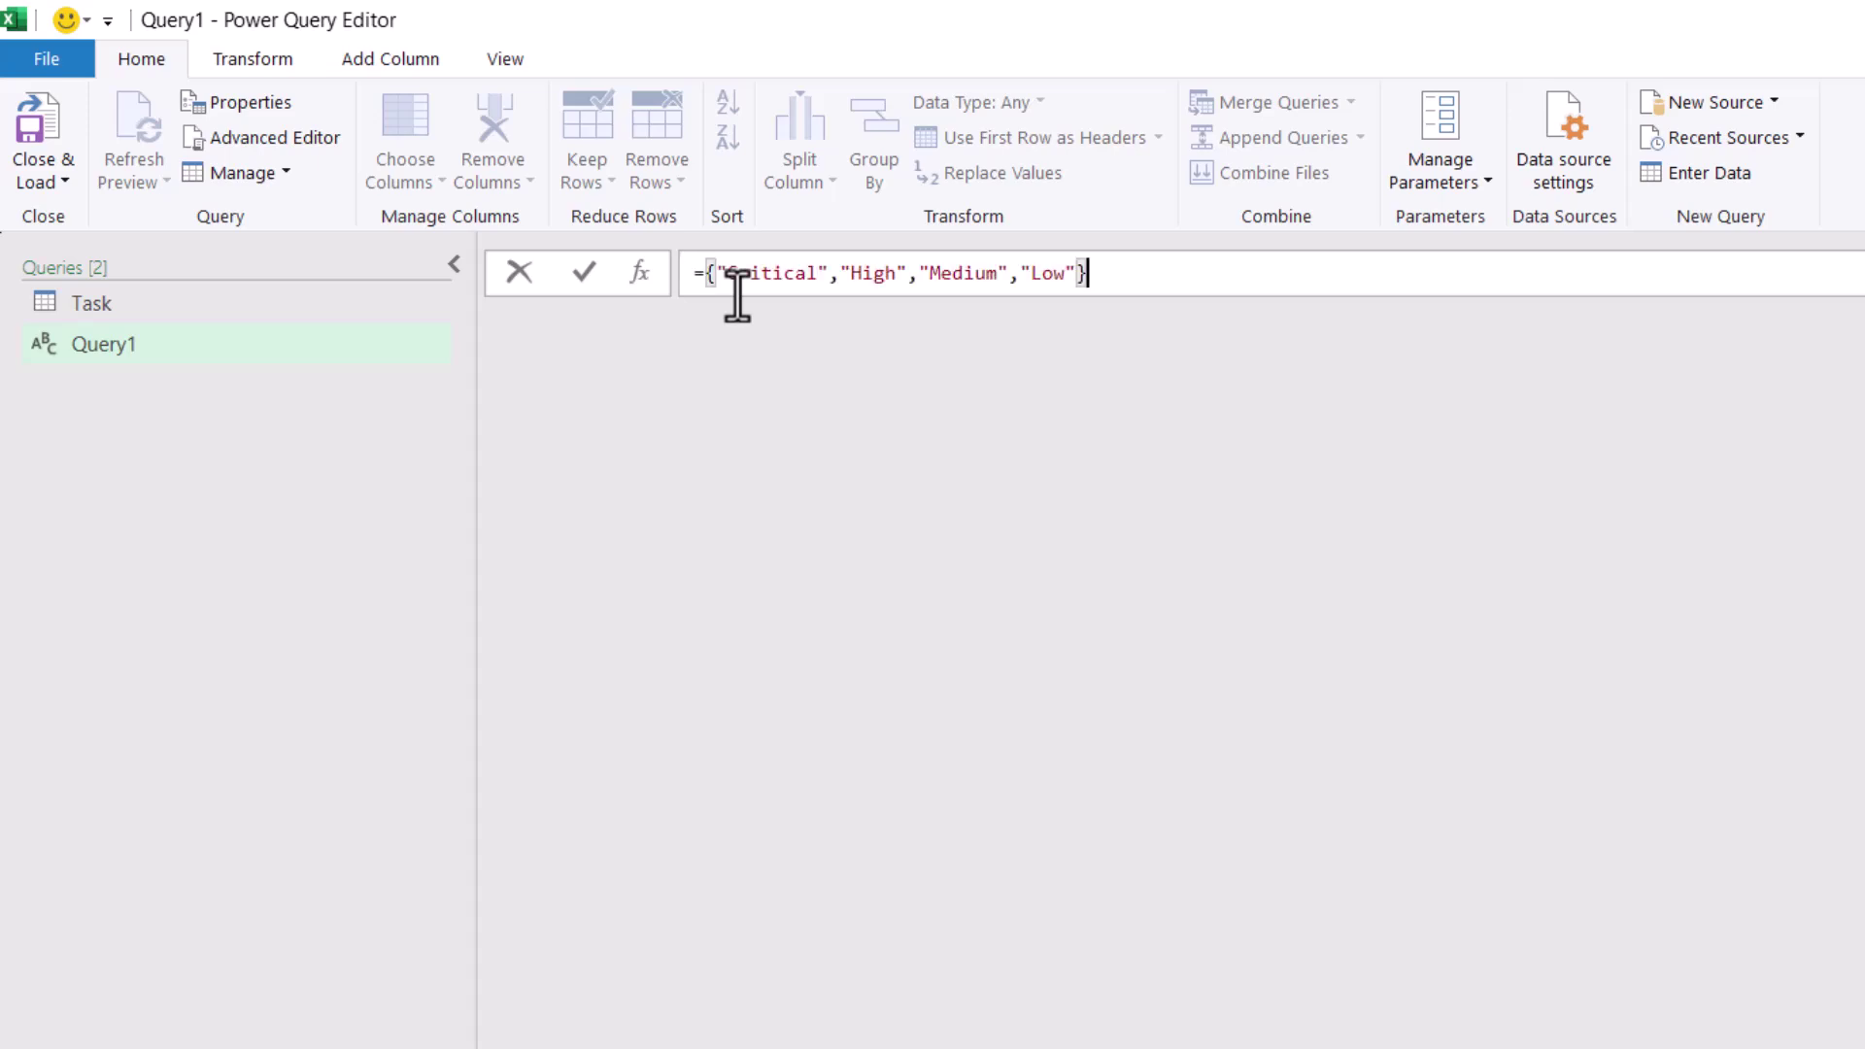
Define the new blank query as the list ={"Critical","High","Medium","Low"}.
key(ctrl+z)
text(={"Critical","High","Medium","Low"})
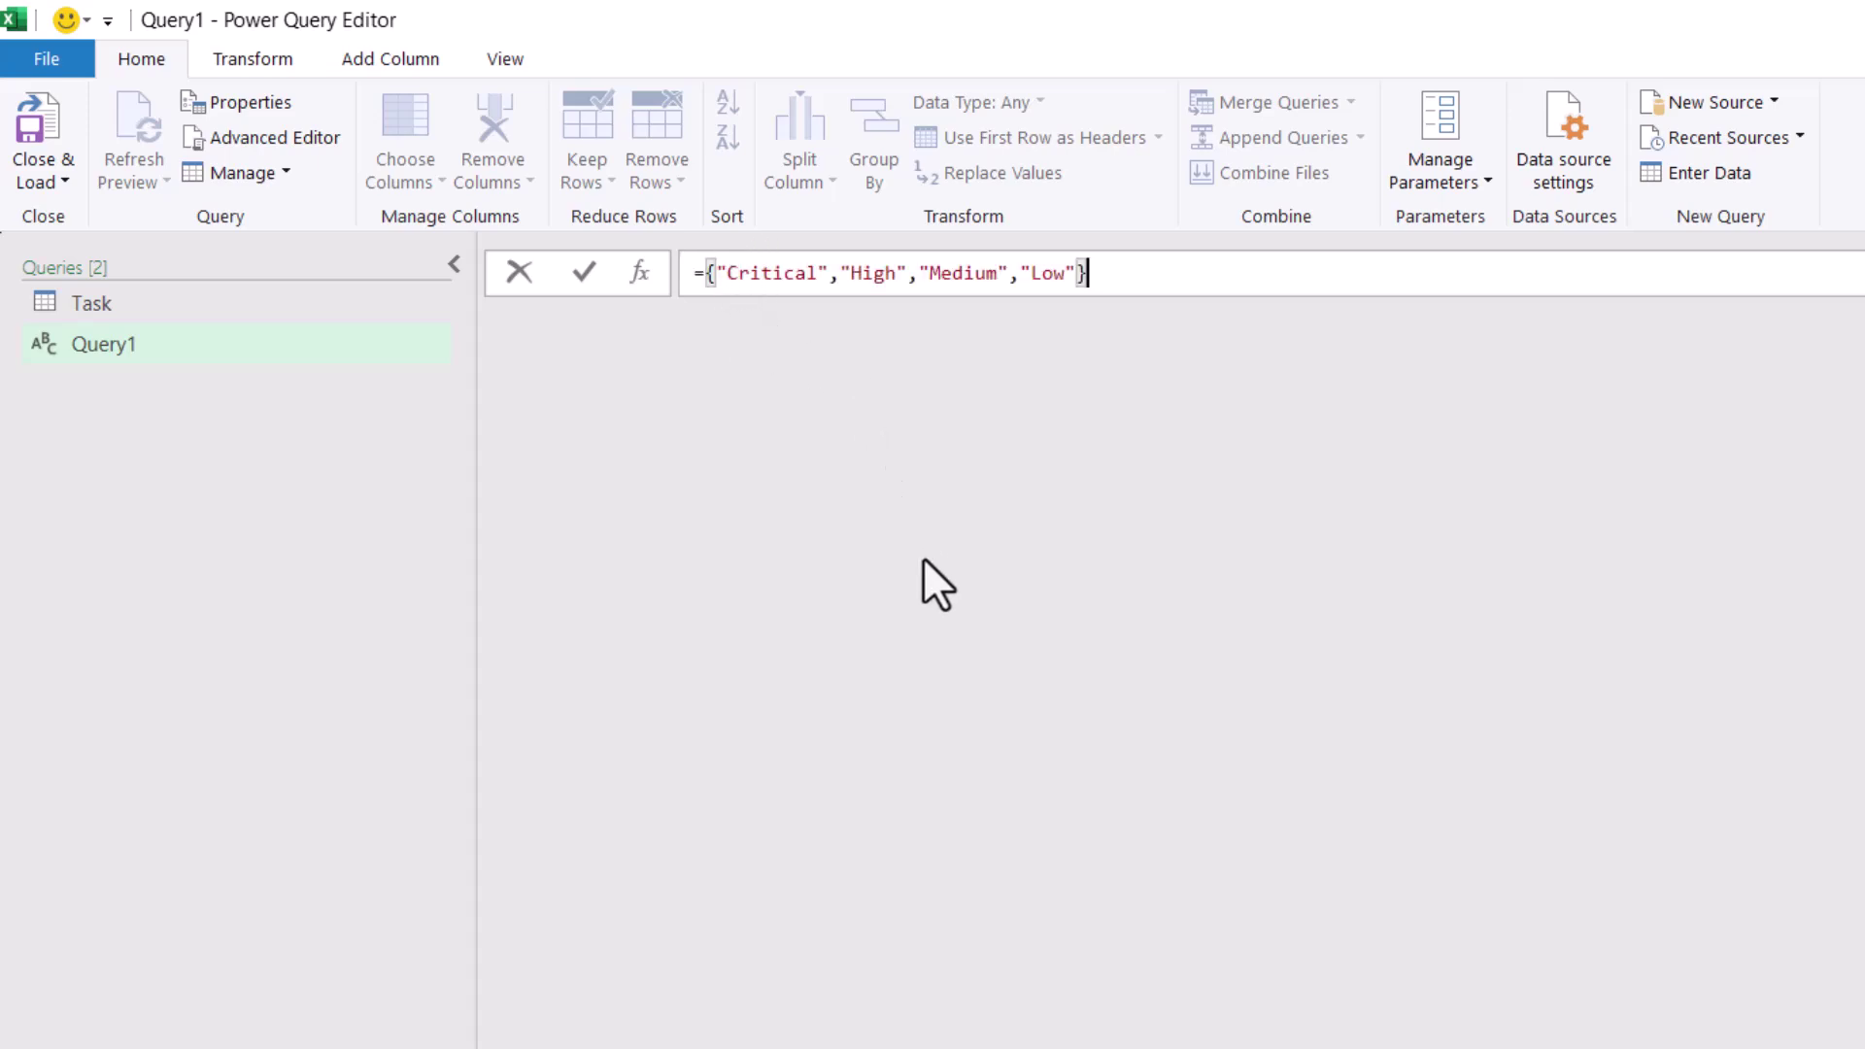
key(Return)
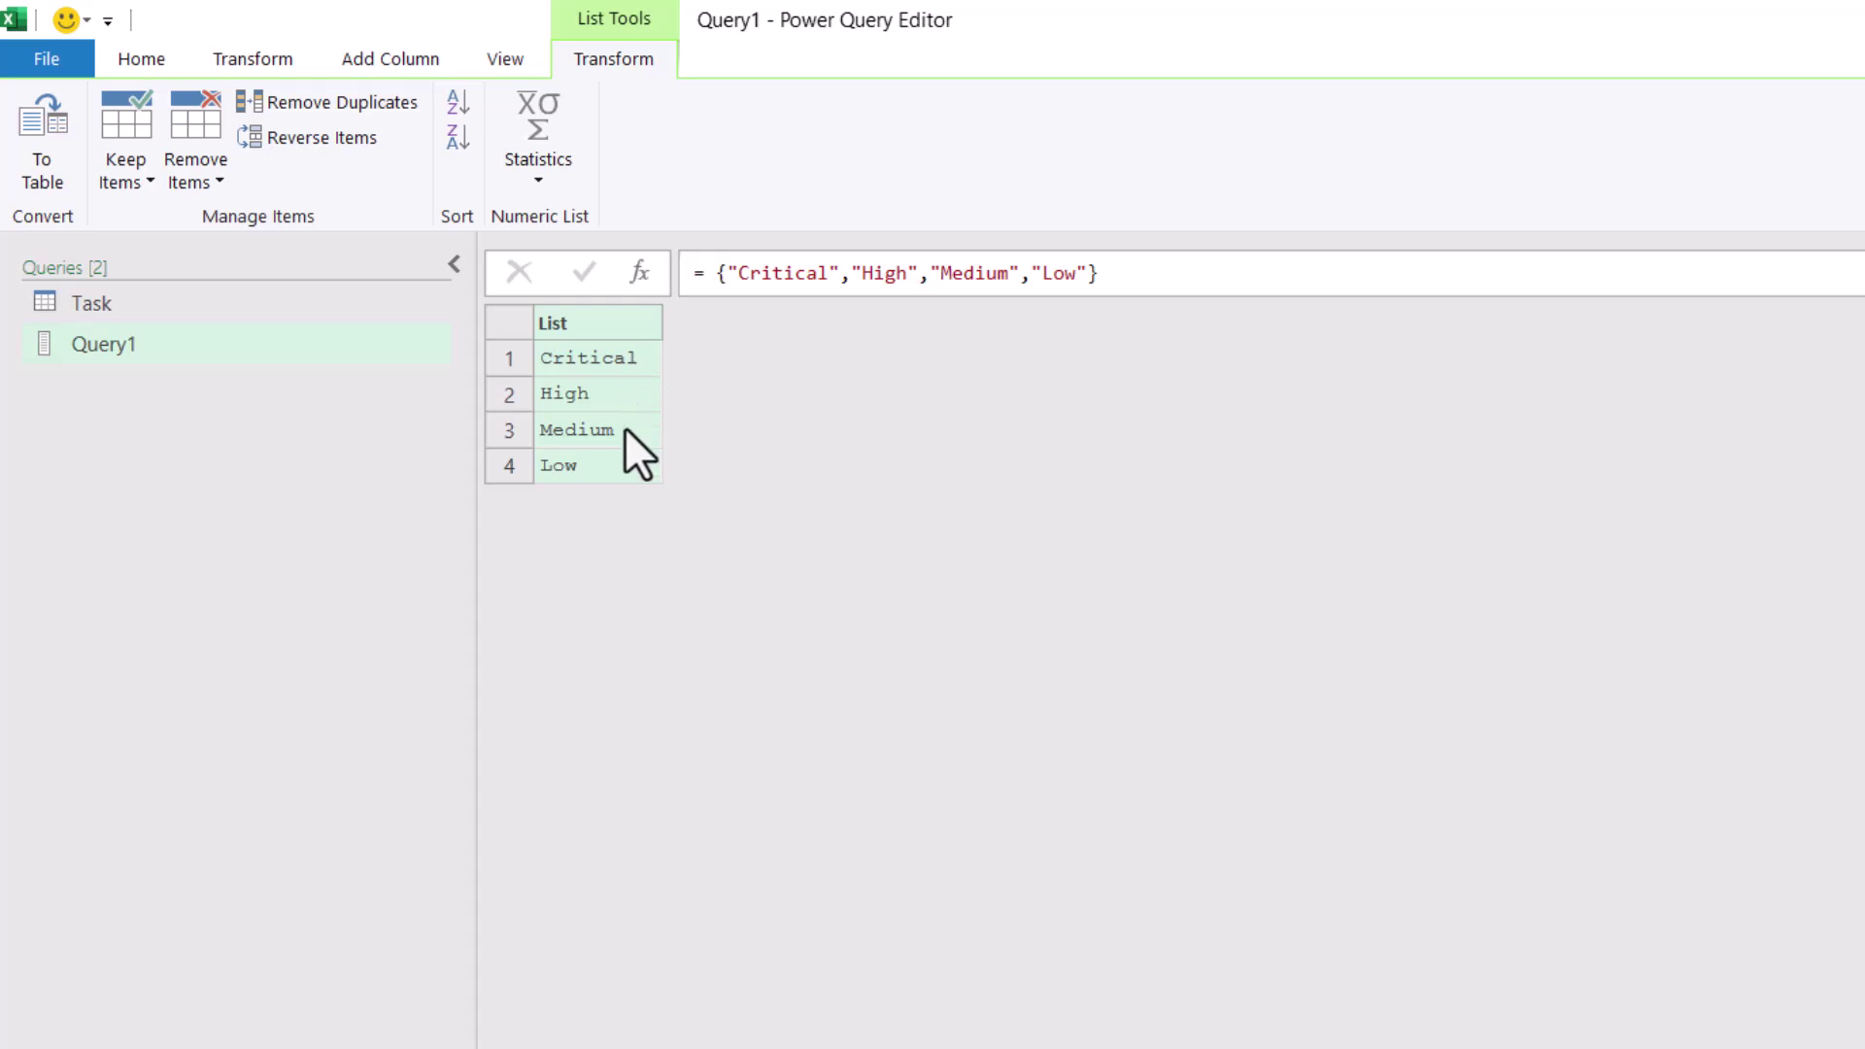
Rename the priority list query as CustomSortCriteria.
right_click(109, 346)
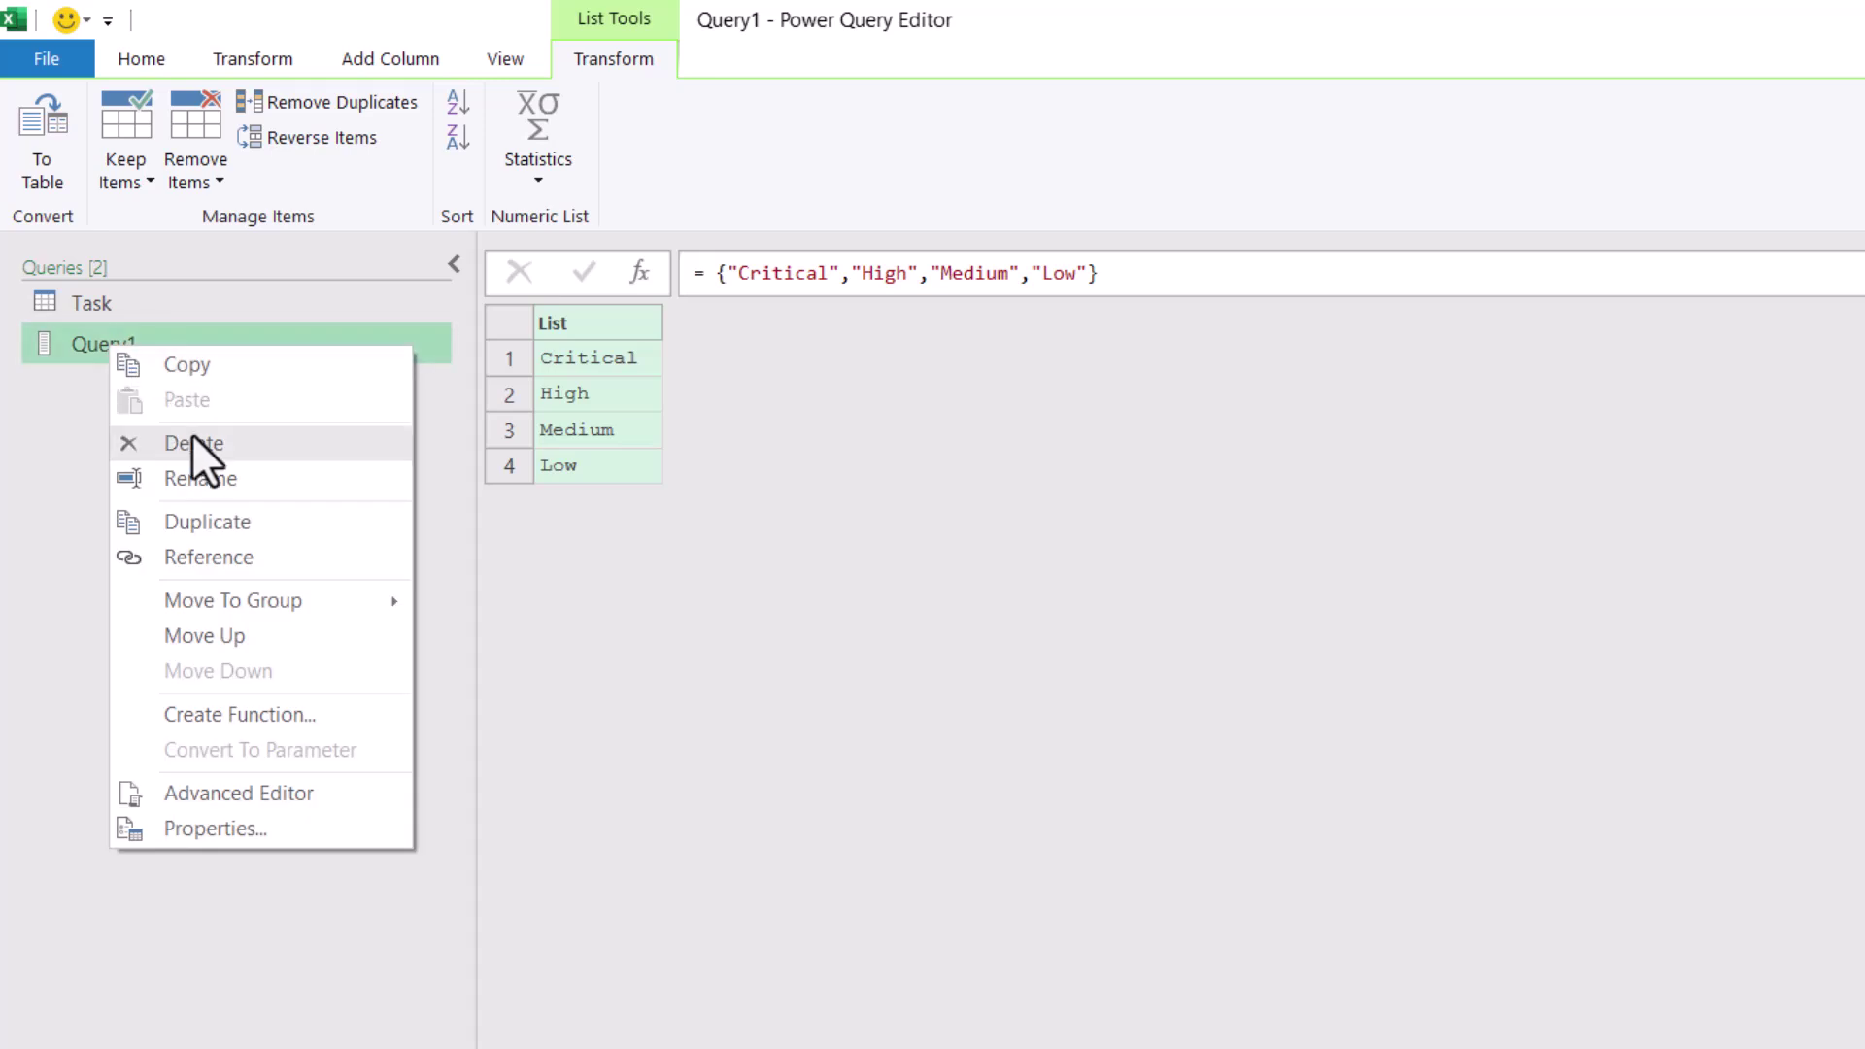
click(199, 480)
text(CustomSor)
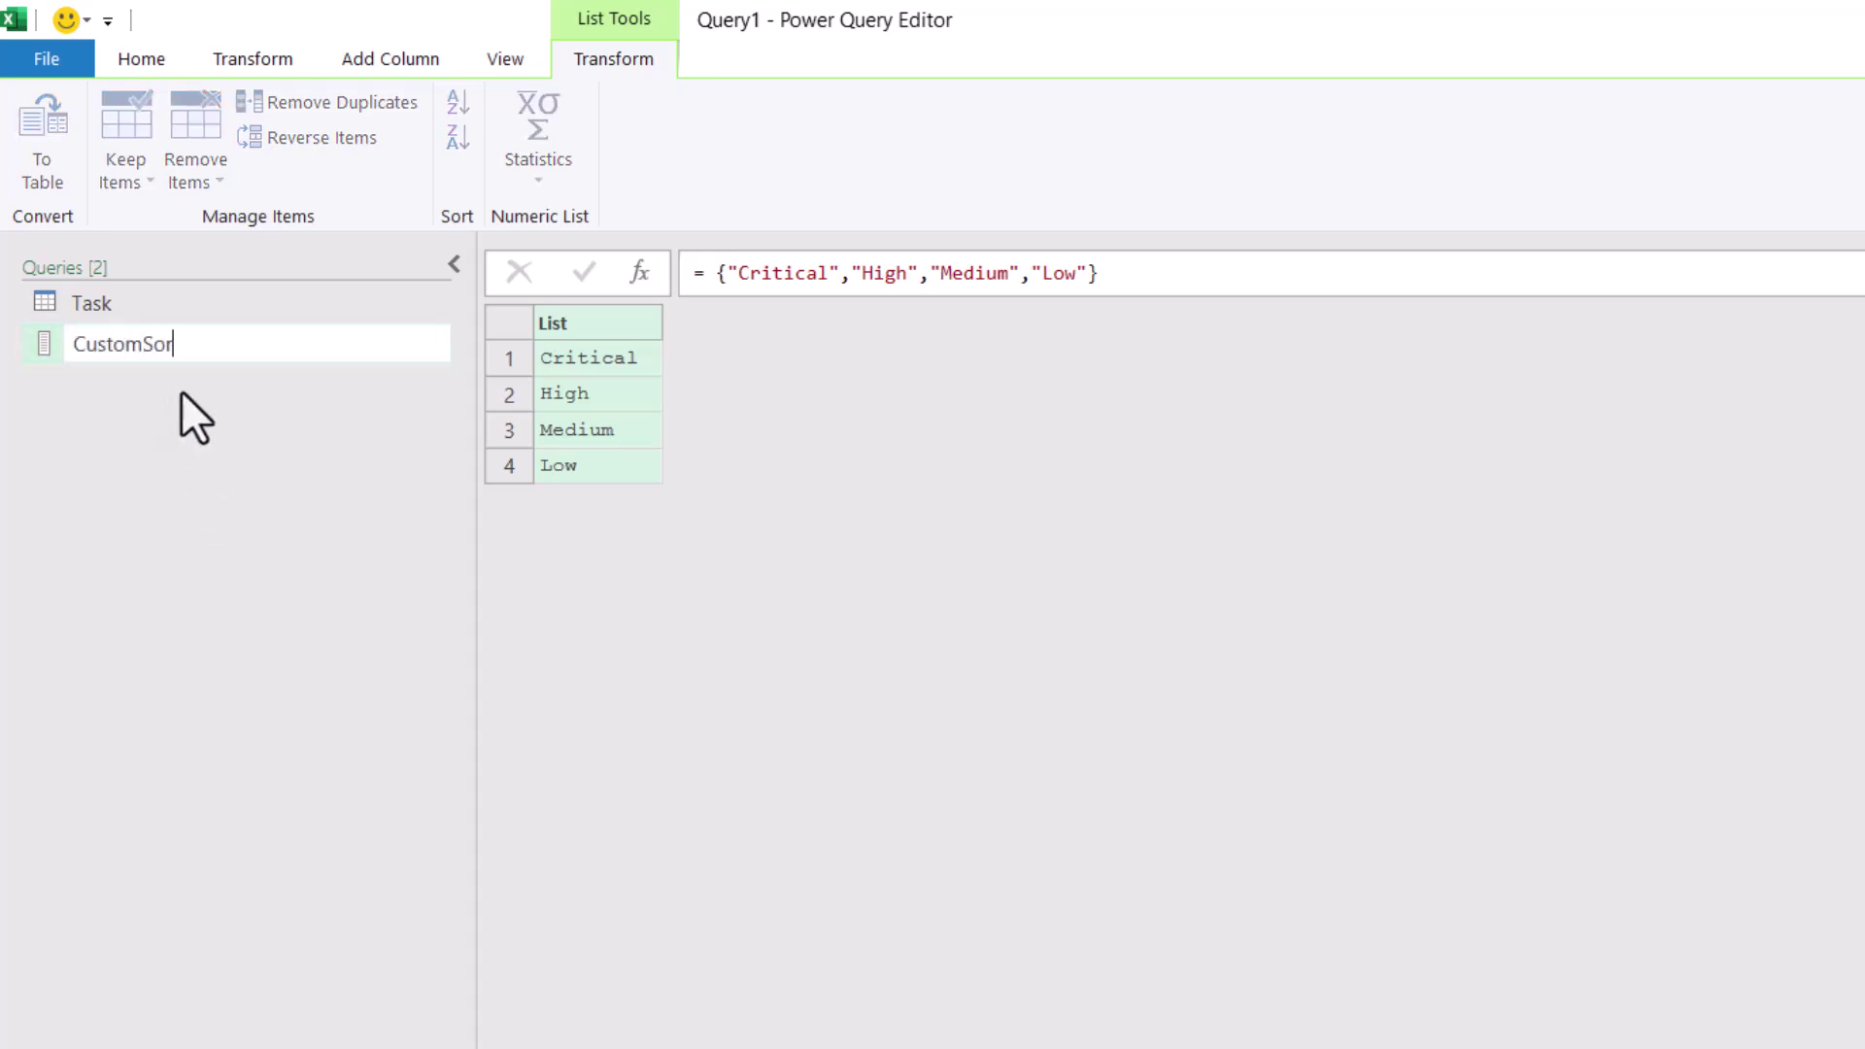
text(tCriteria)
click(265, 436)
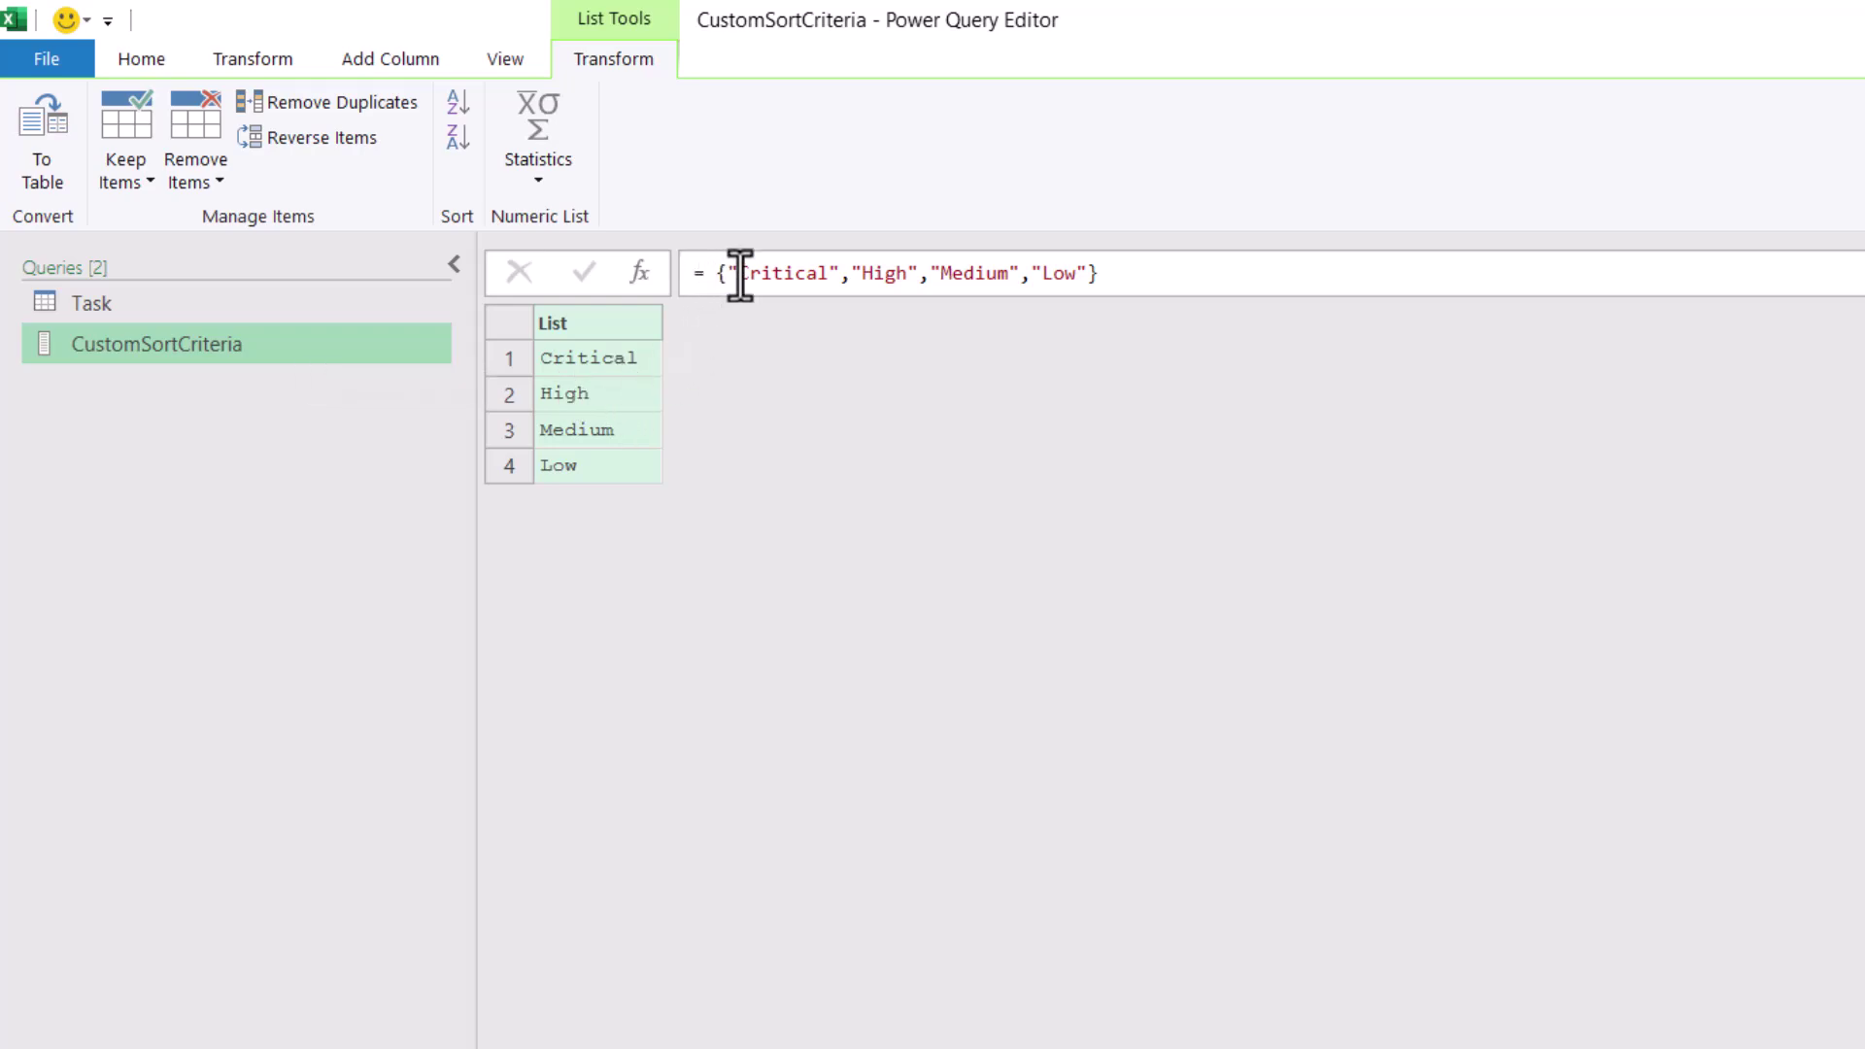
In the Task query's Added Custom formula, replace the typed list with CustomSortCriteria, and check the result at the Removed Columns step.
click(92, 309)
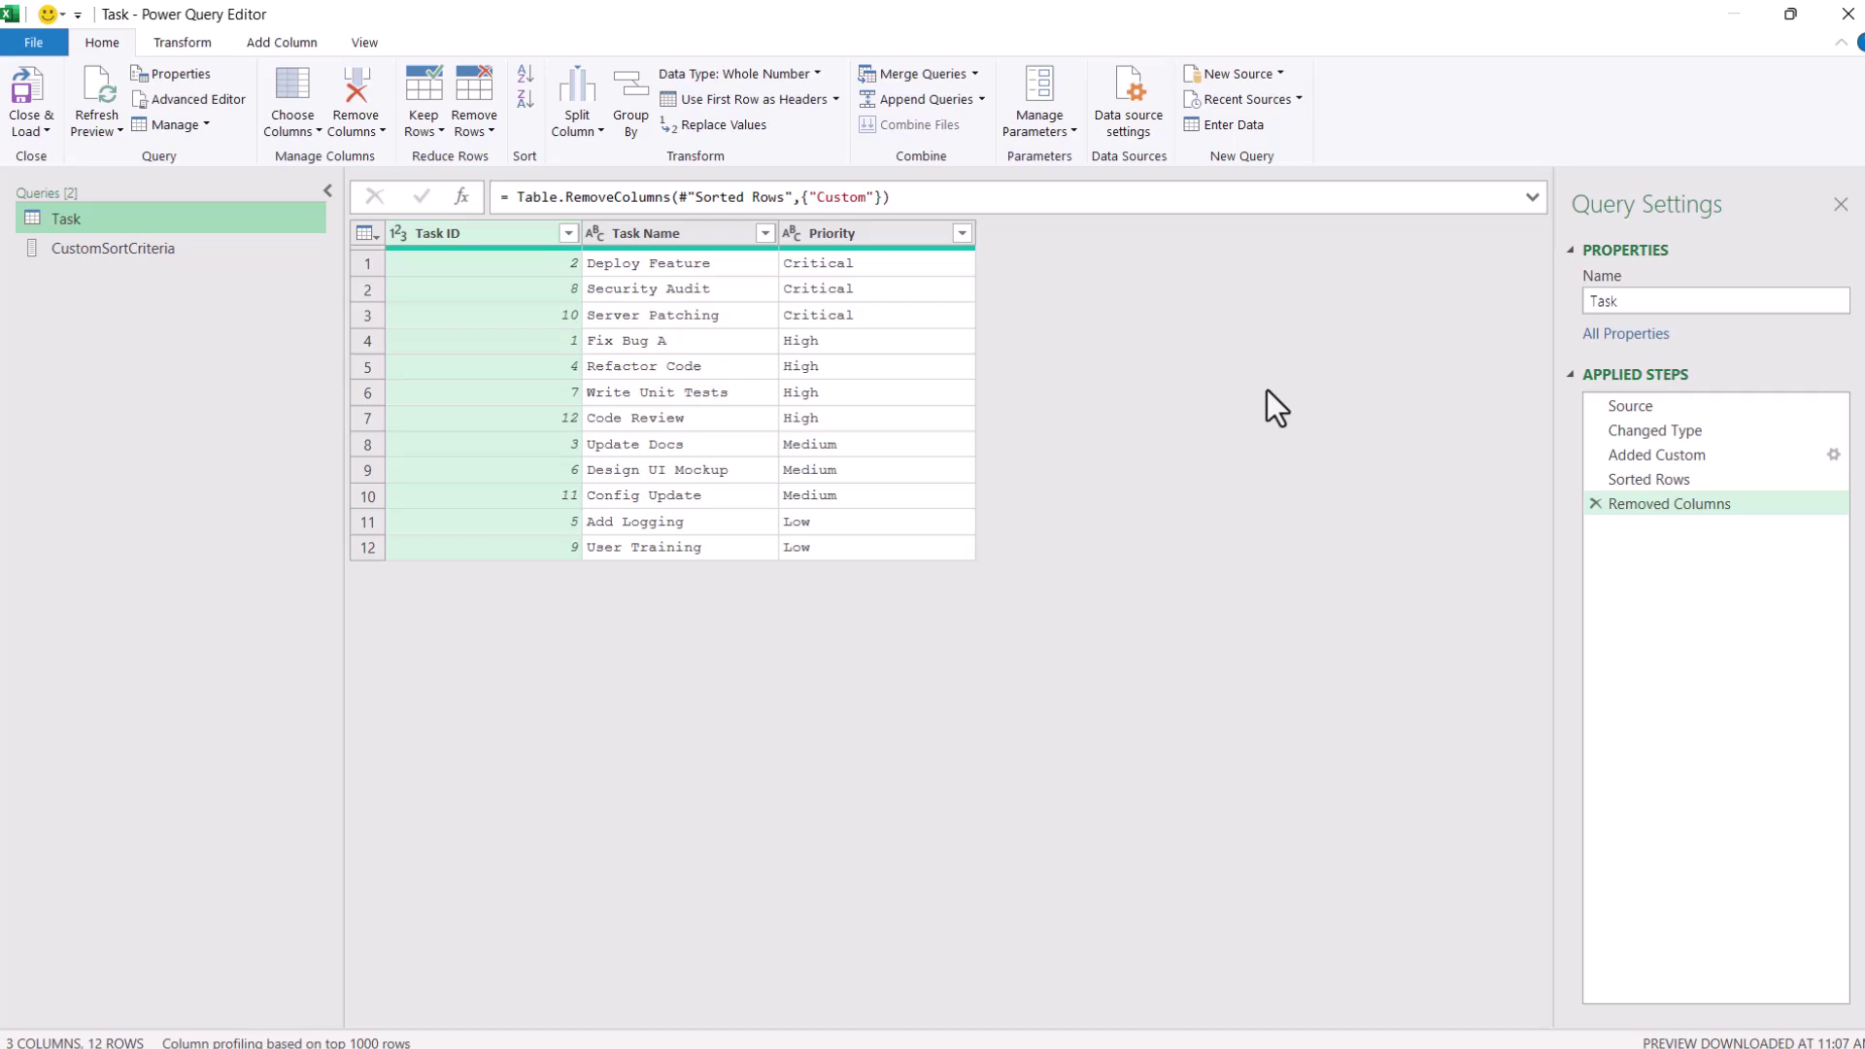
click(1754, 482)
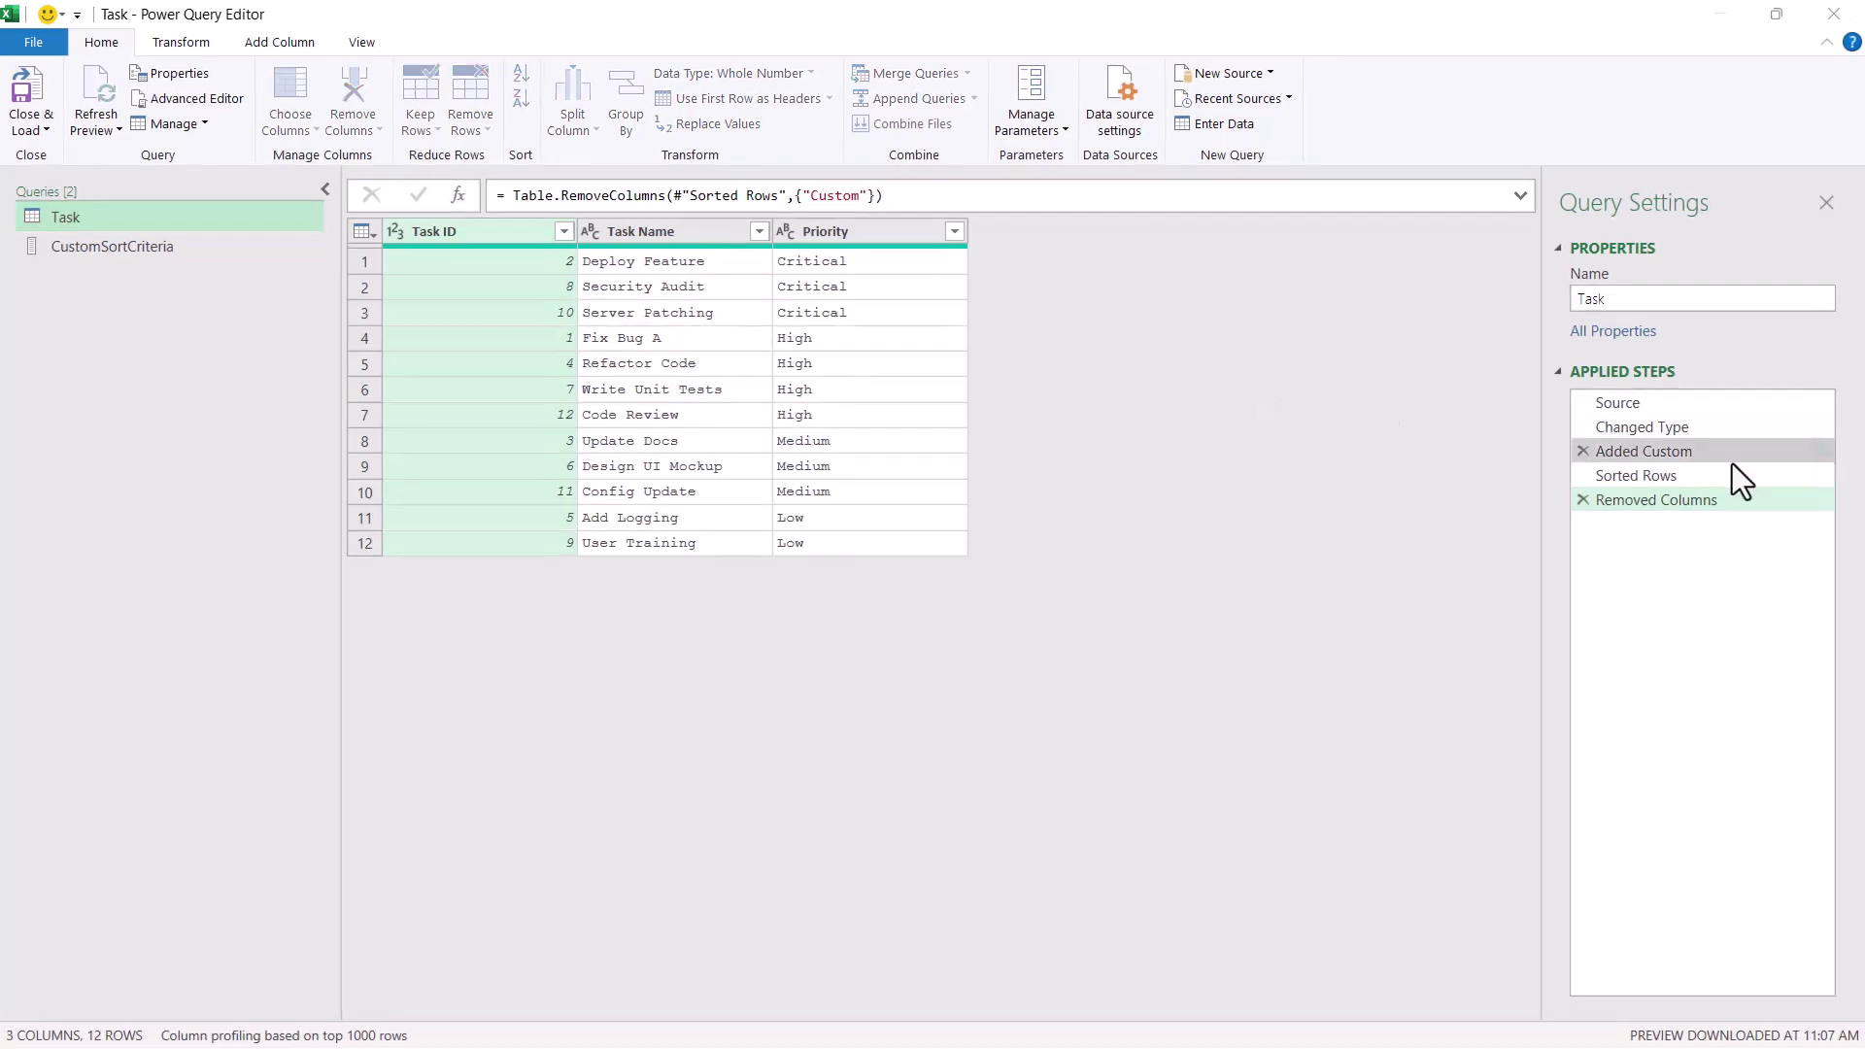
double_click(1733, 456)
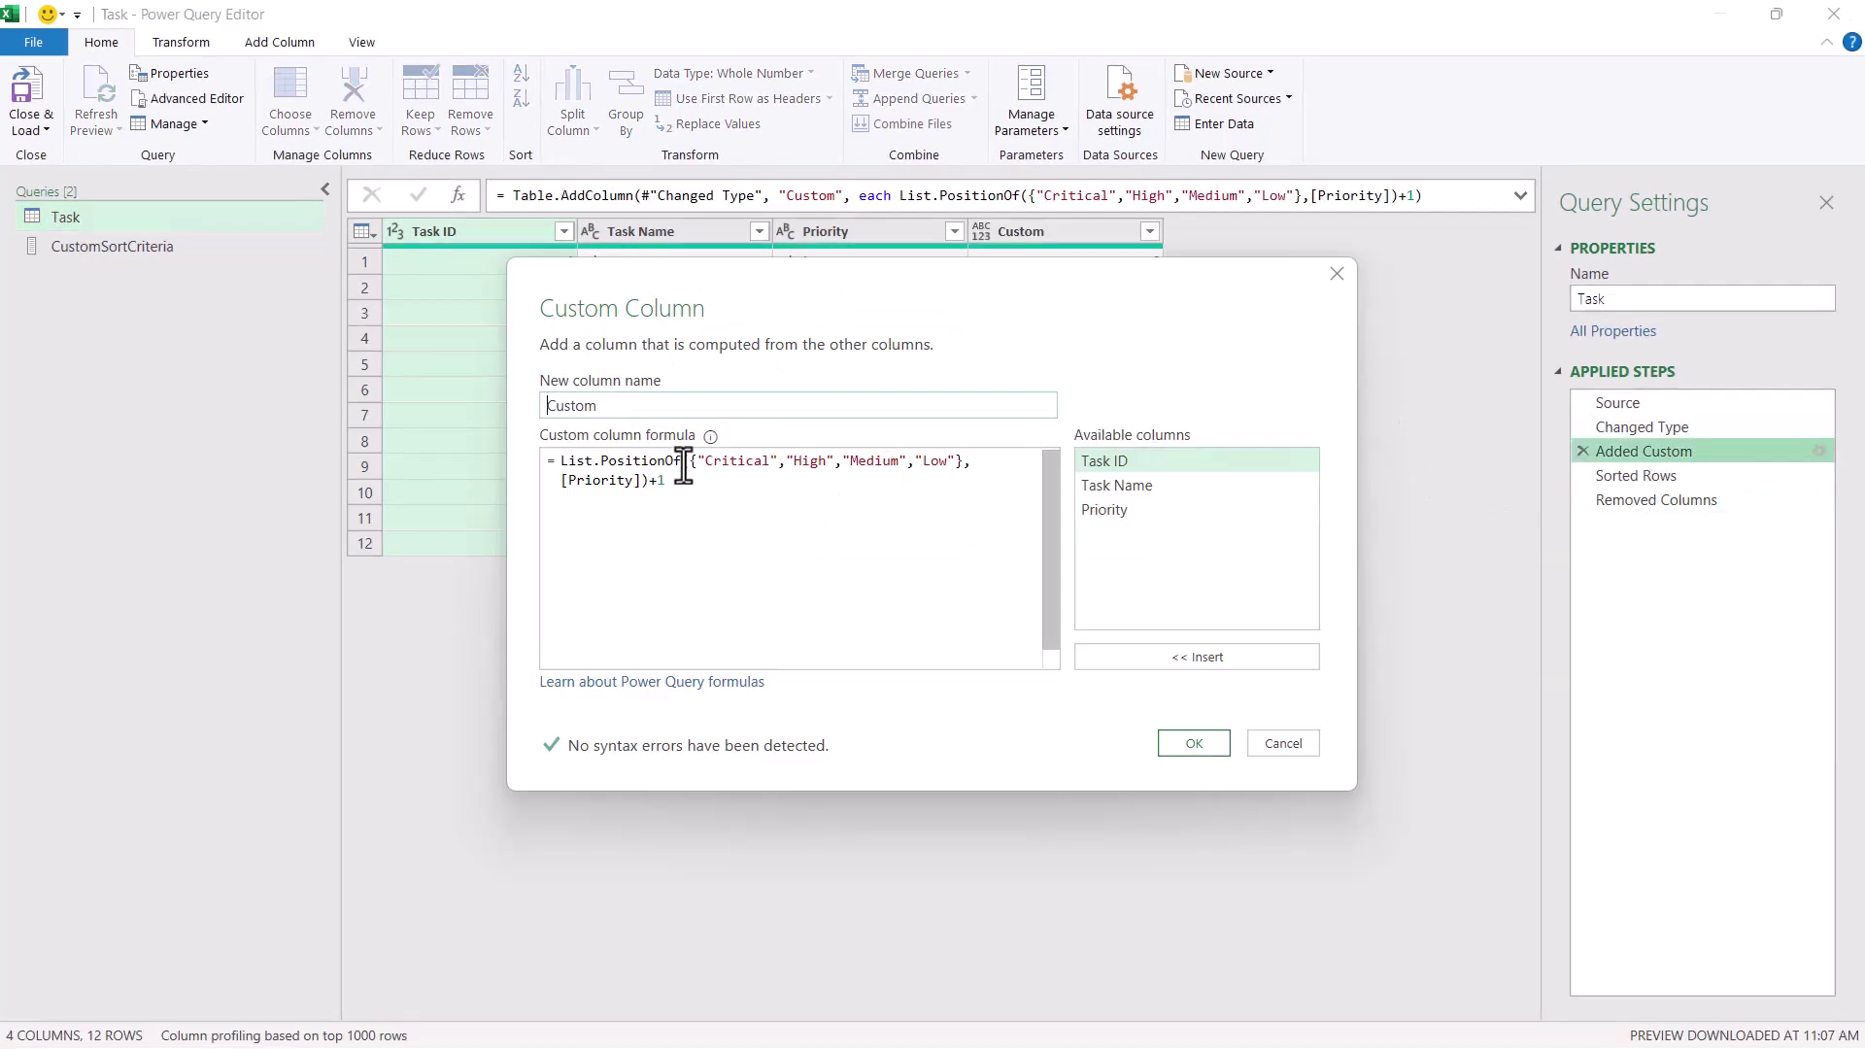
drag(690, 469, 958, 463)
key(BackSpace)
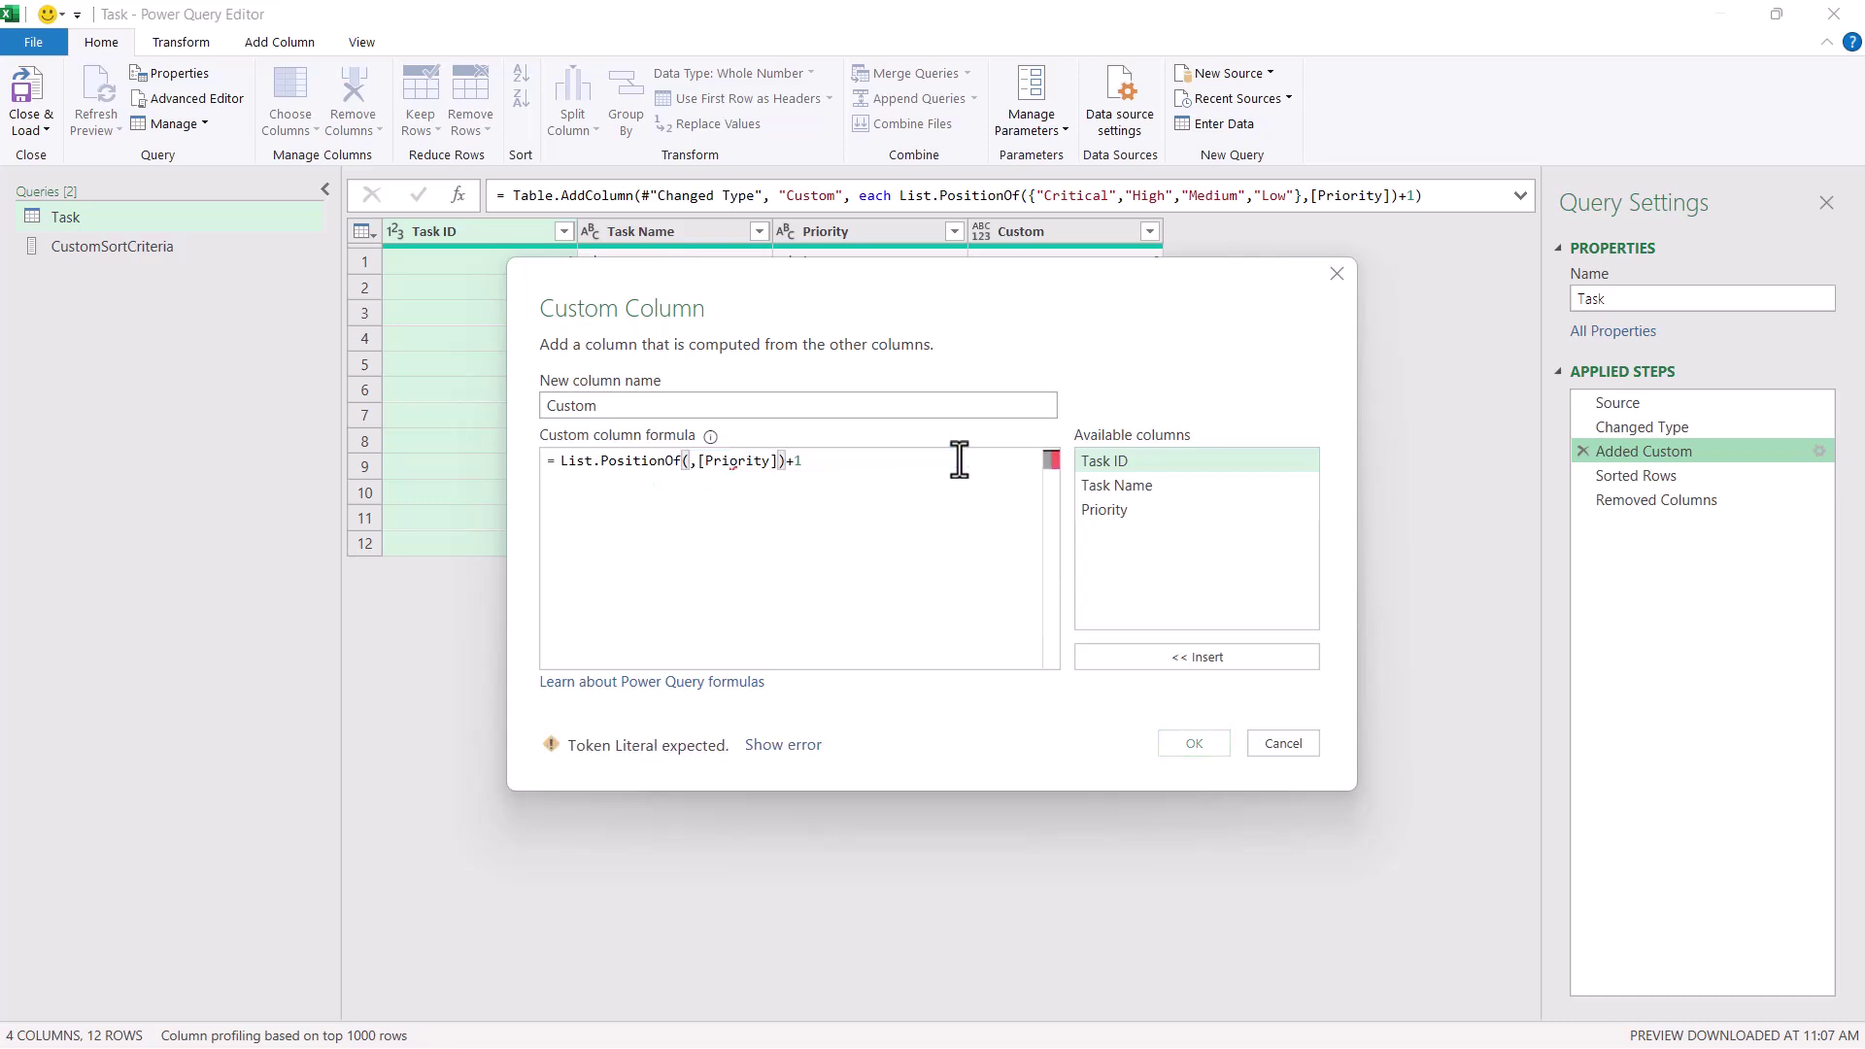
text(Cus)
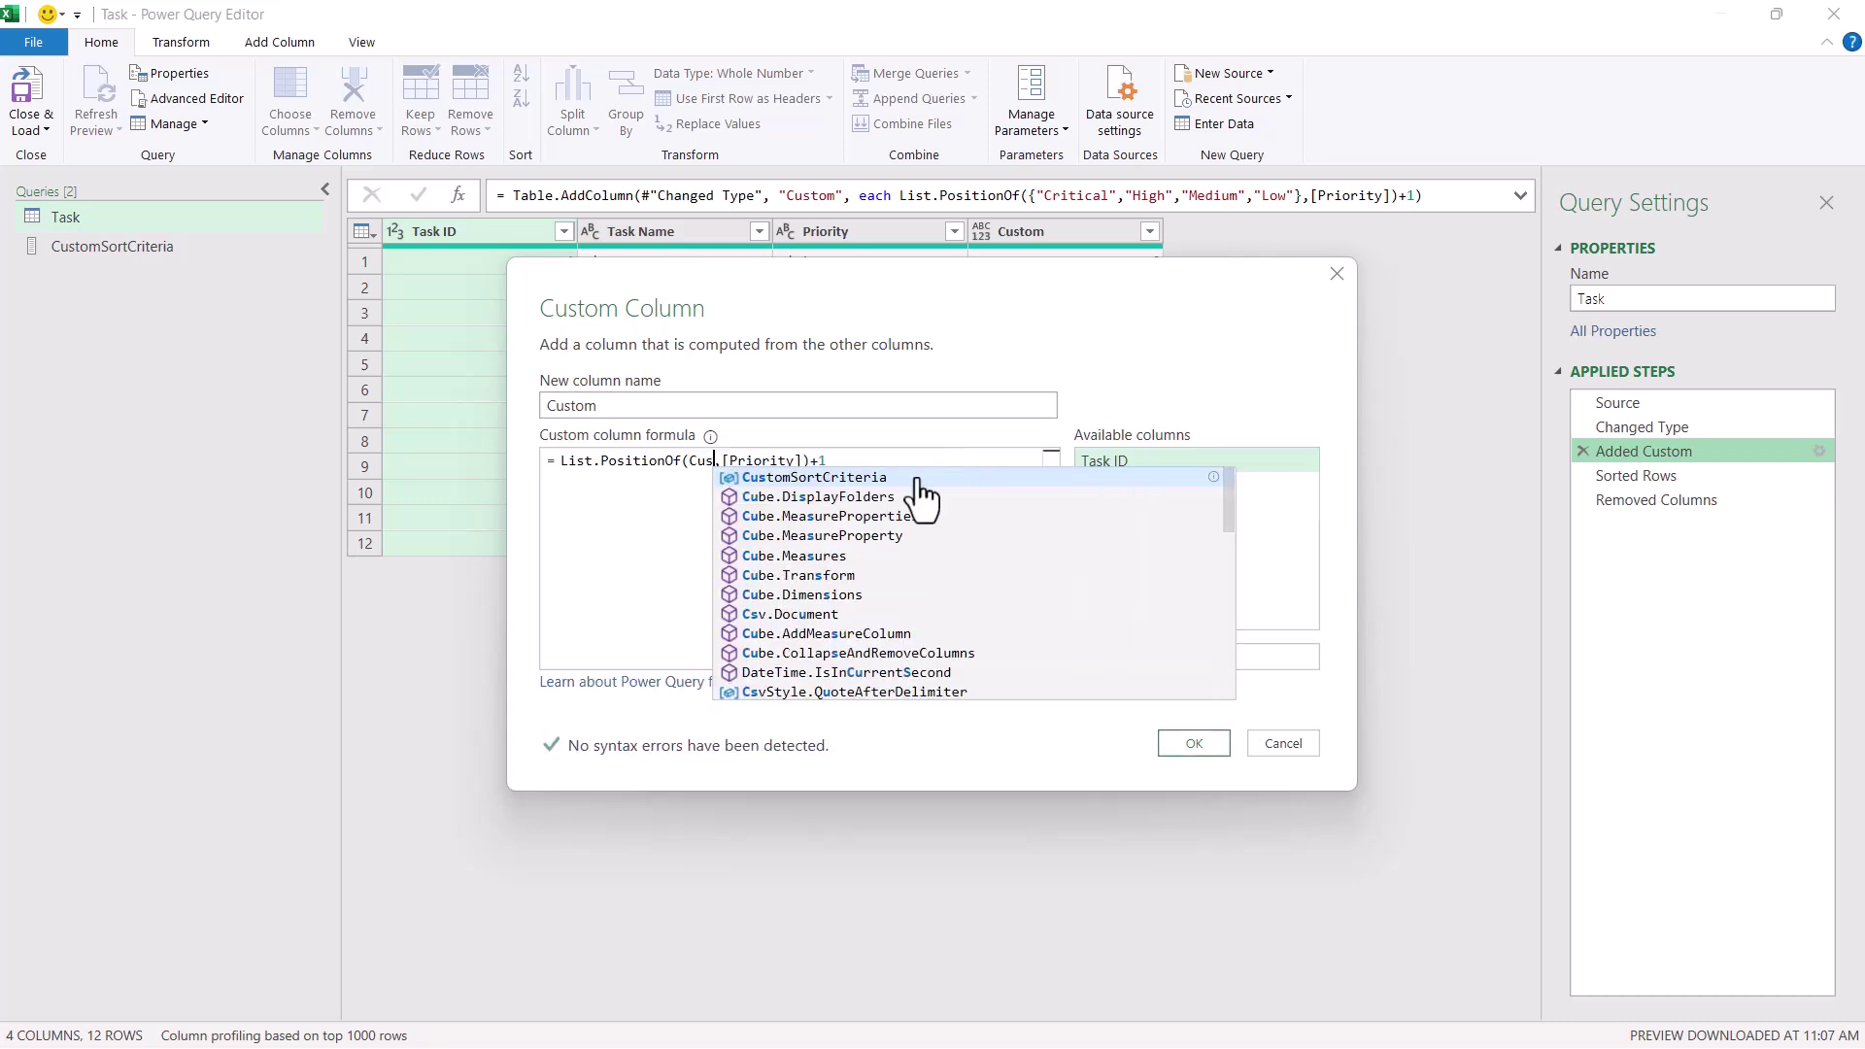
click(885, 479)
click(1187, 744)
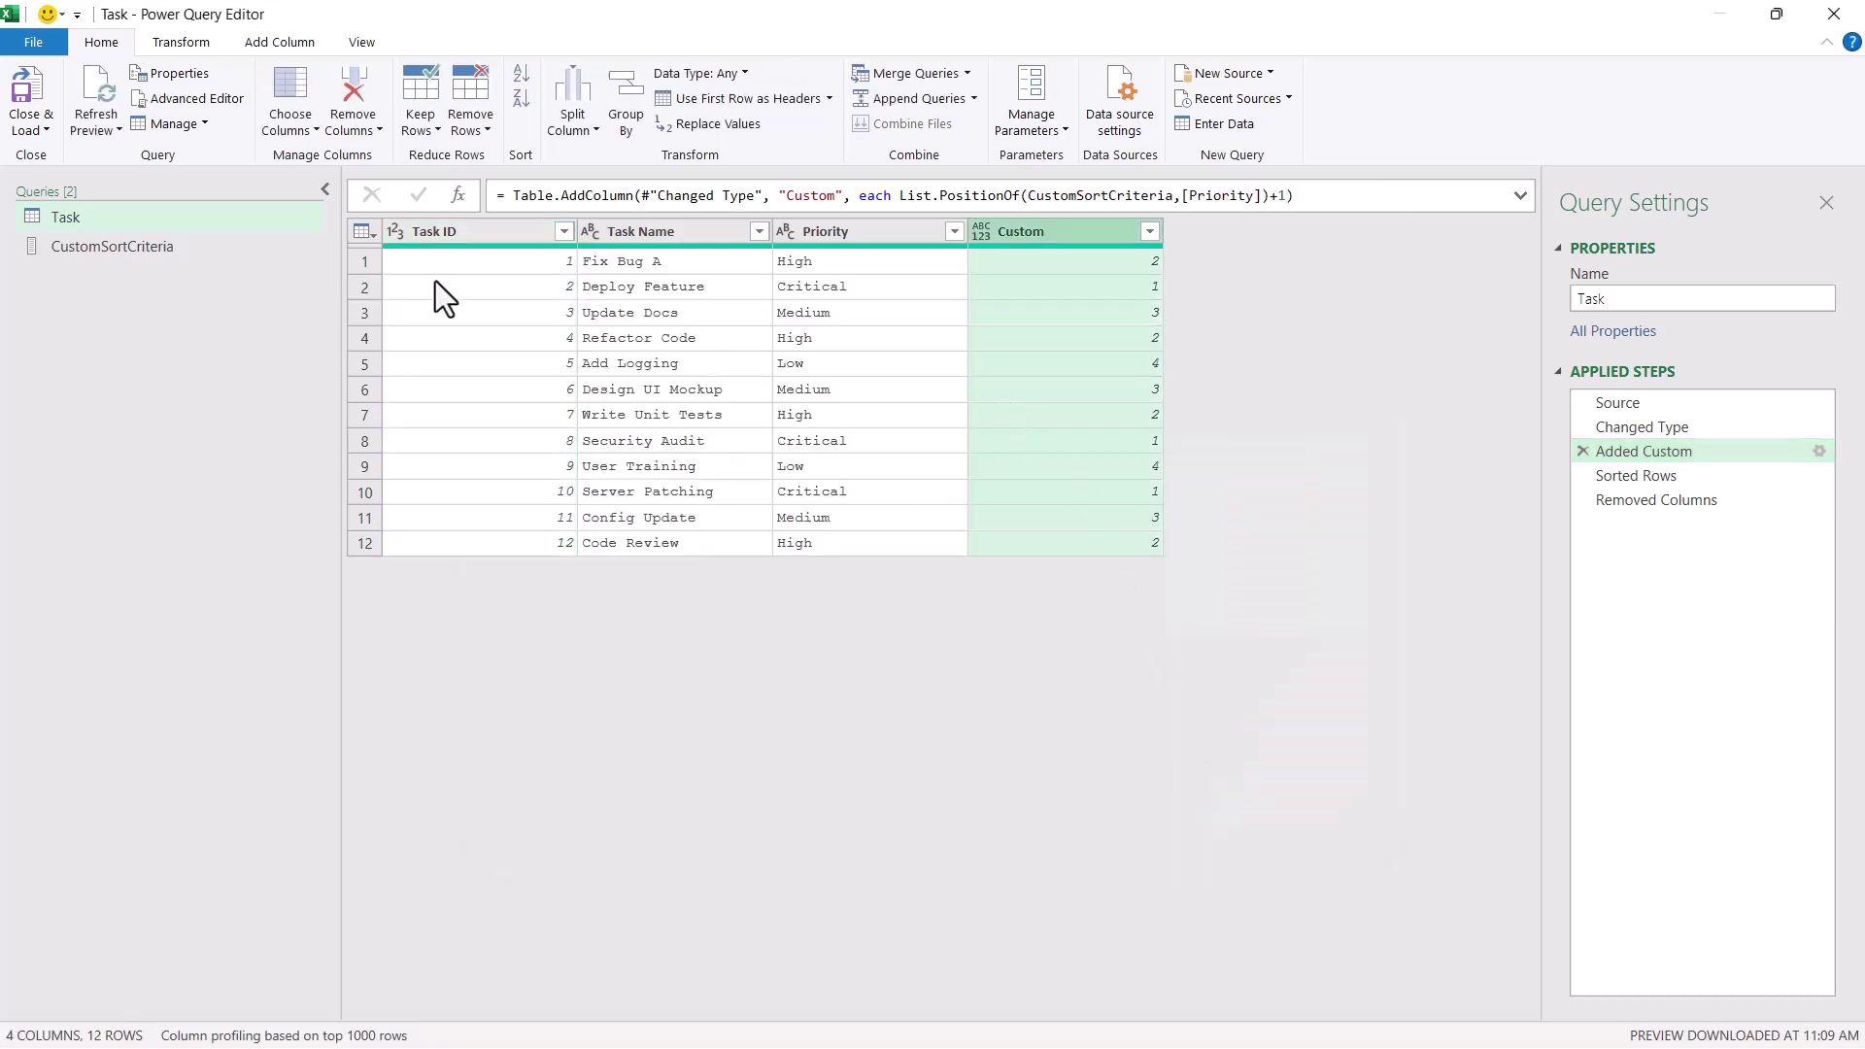
click(1614, 502)
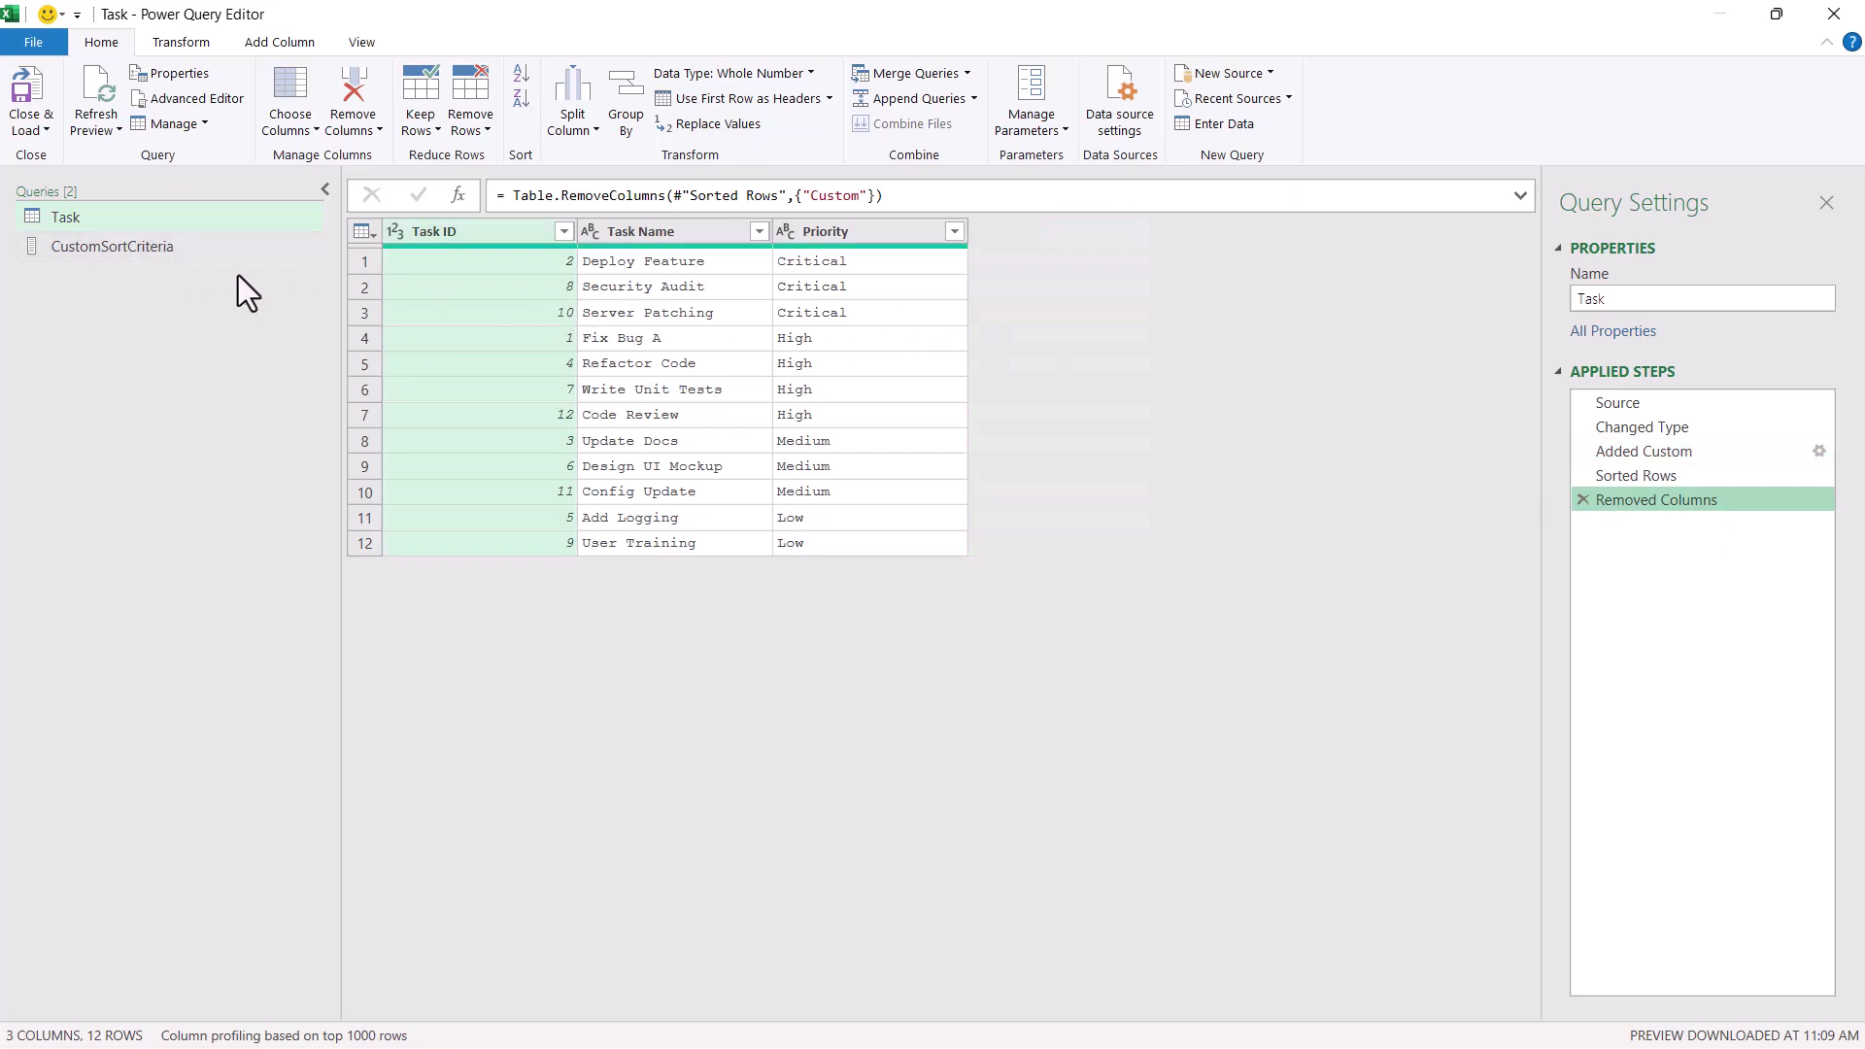
Review the items of the CustomSortCriteria list and close the query editor, keeping the changes.
click(156, 250)
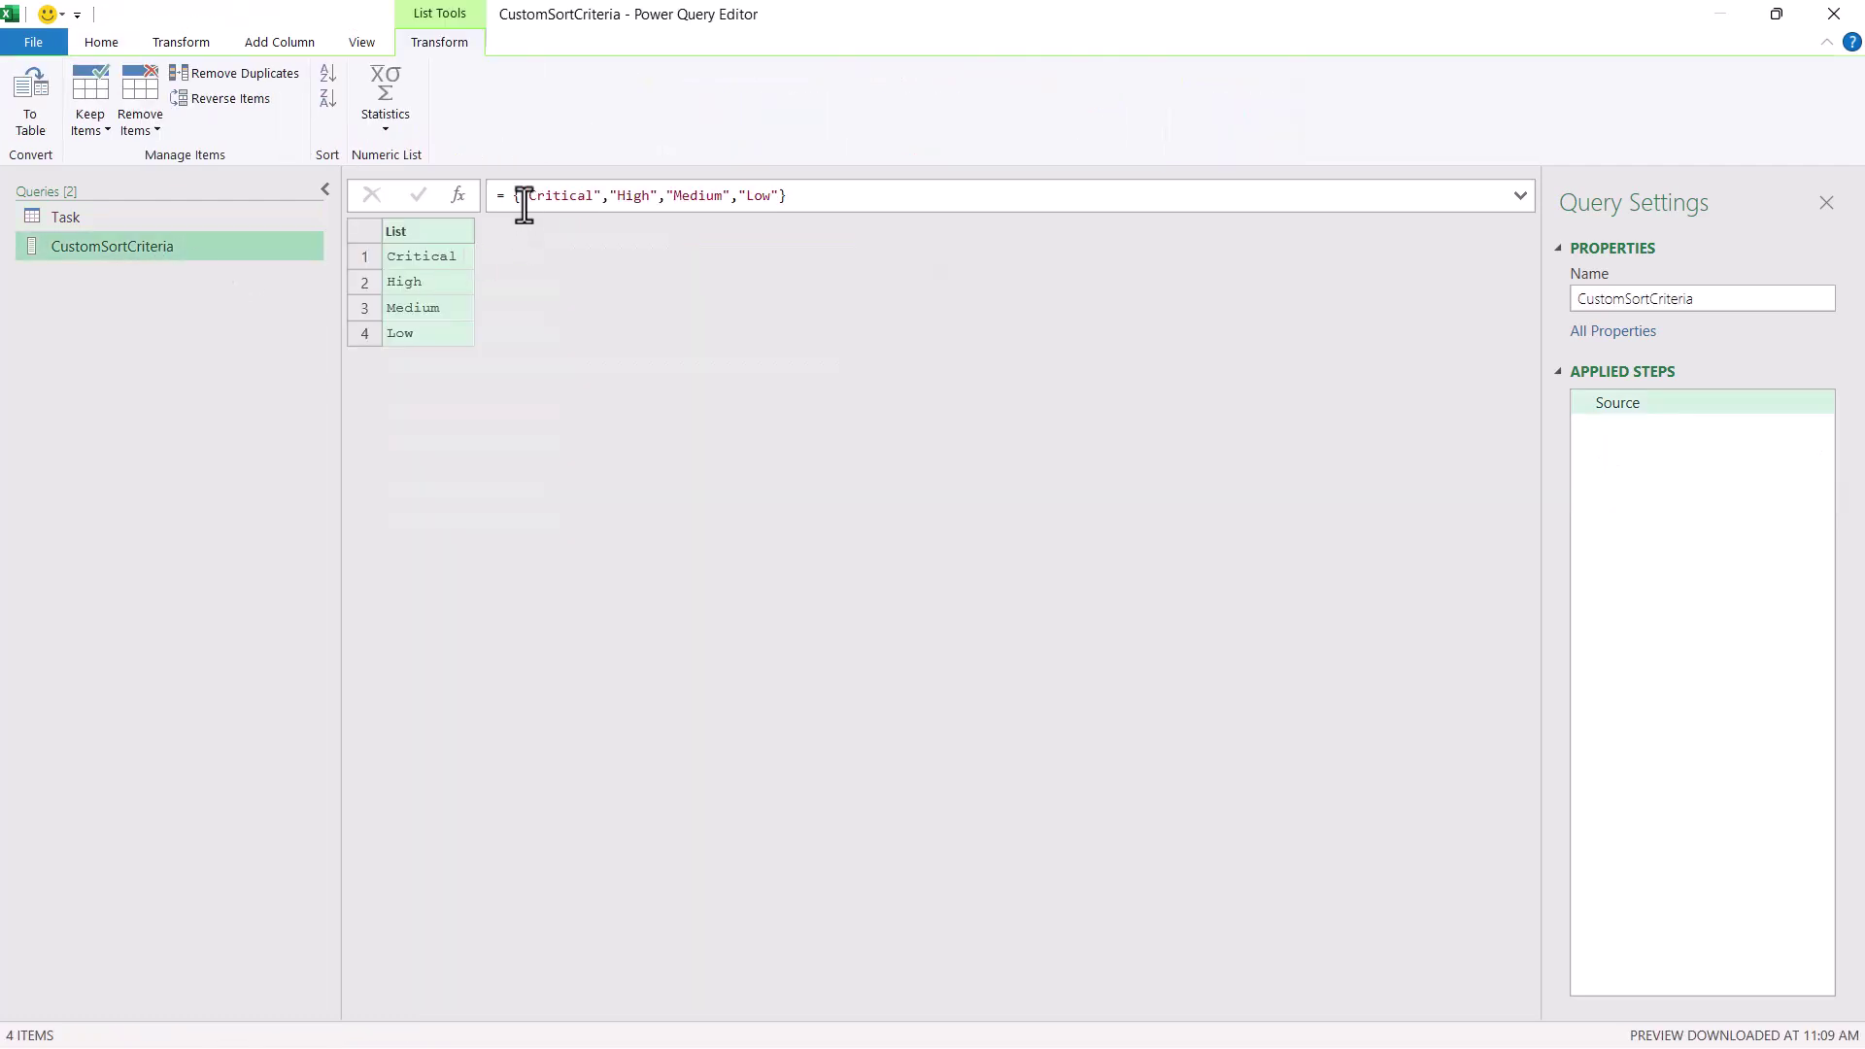
drag(521, 200, 780, 198)
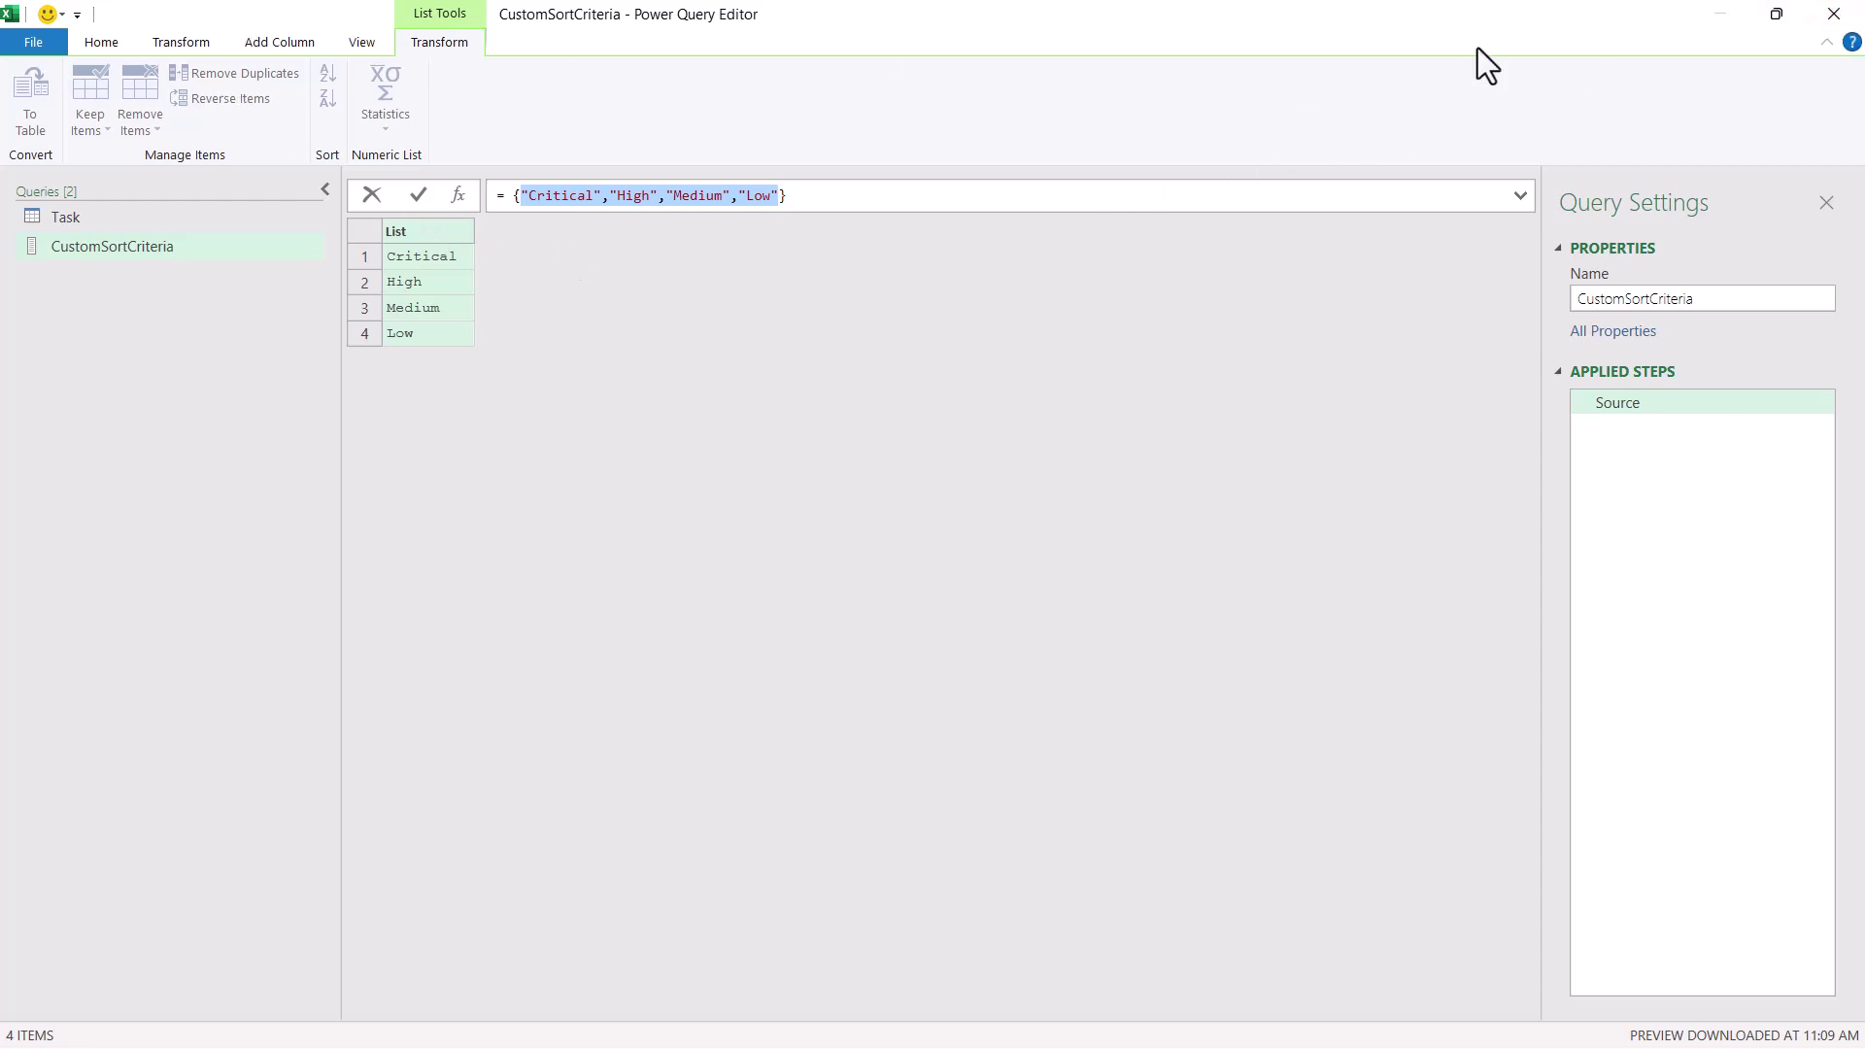
click(1834, 14)
click(976, 579)
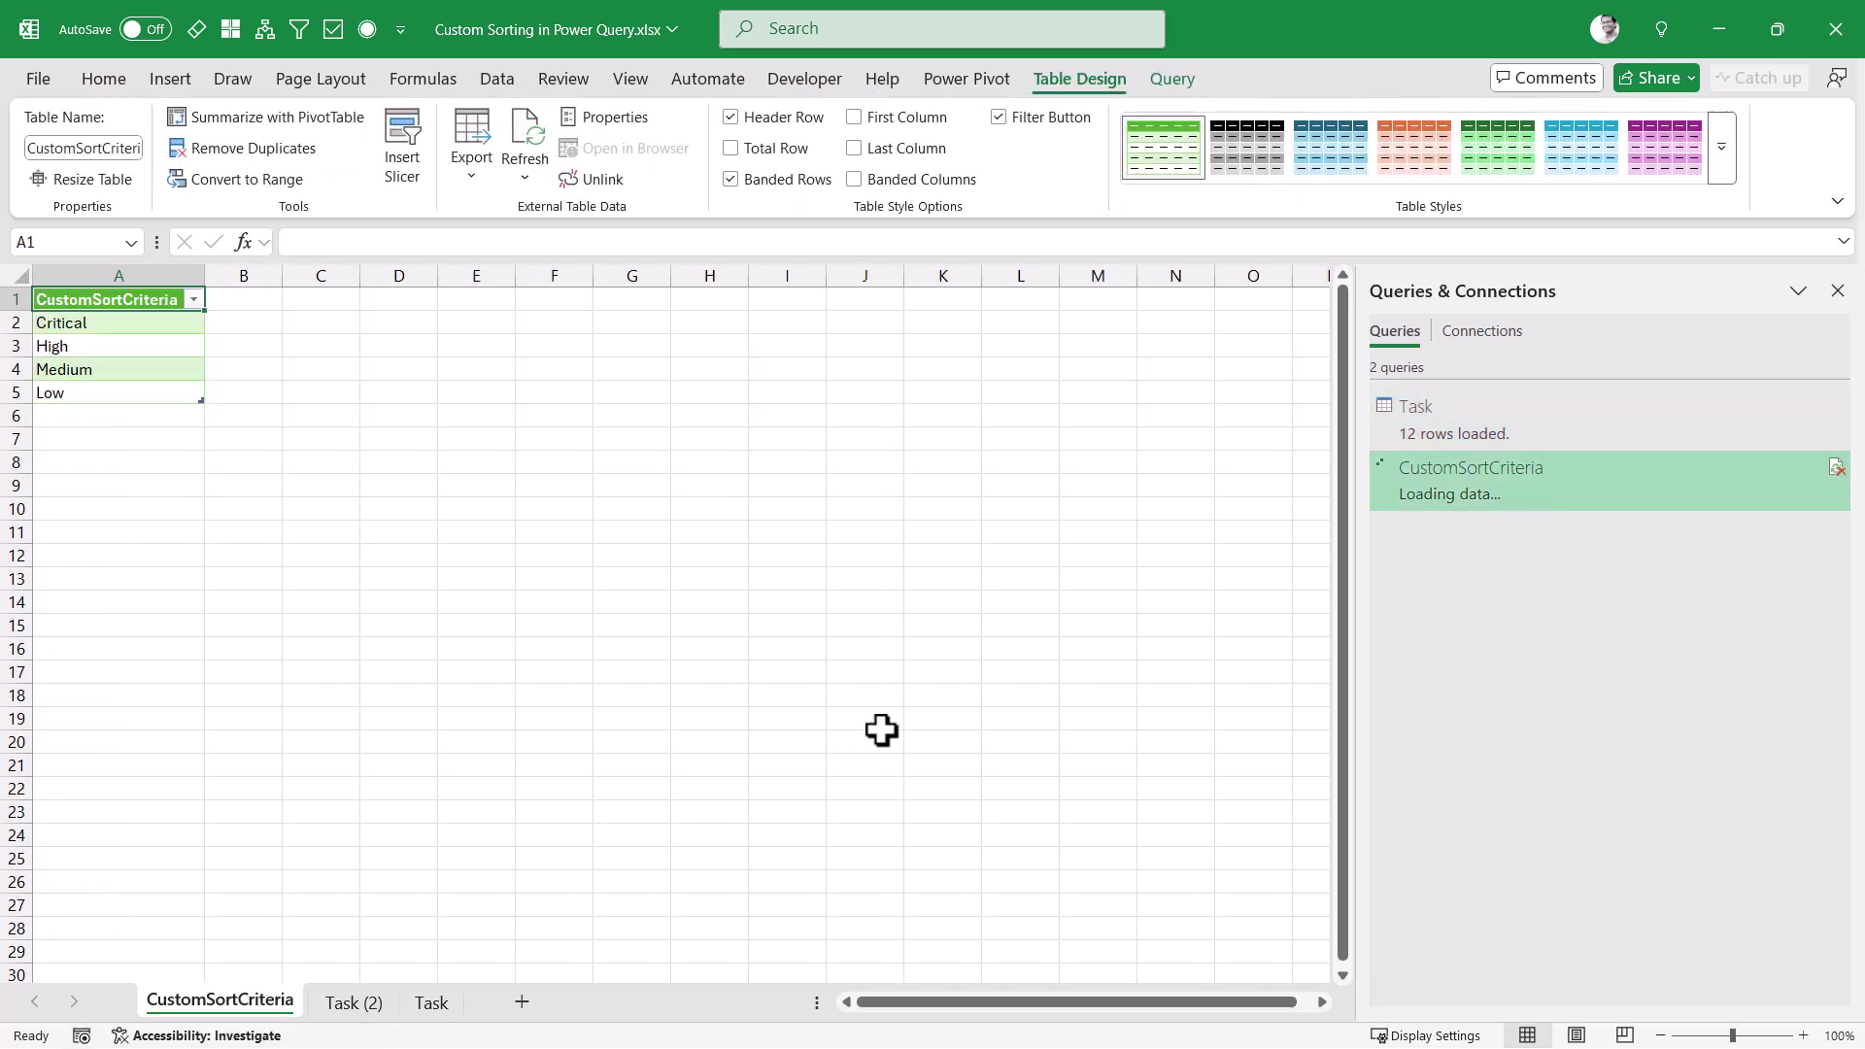
Delete the CustomSortCriteria worksheet and check that query's load status.
right_click(200, 1002)
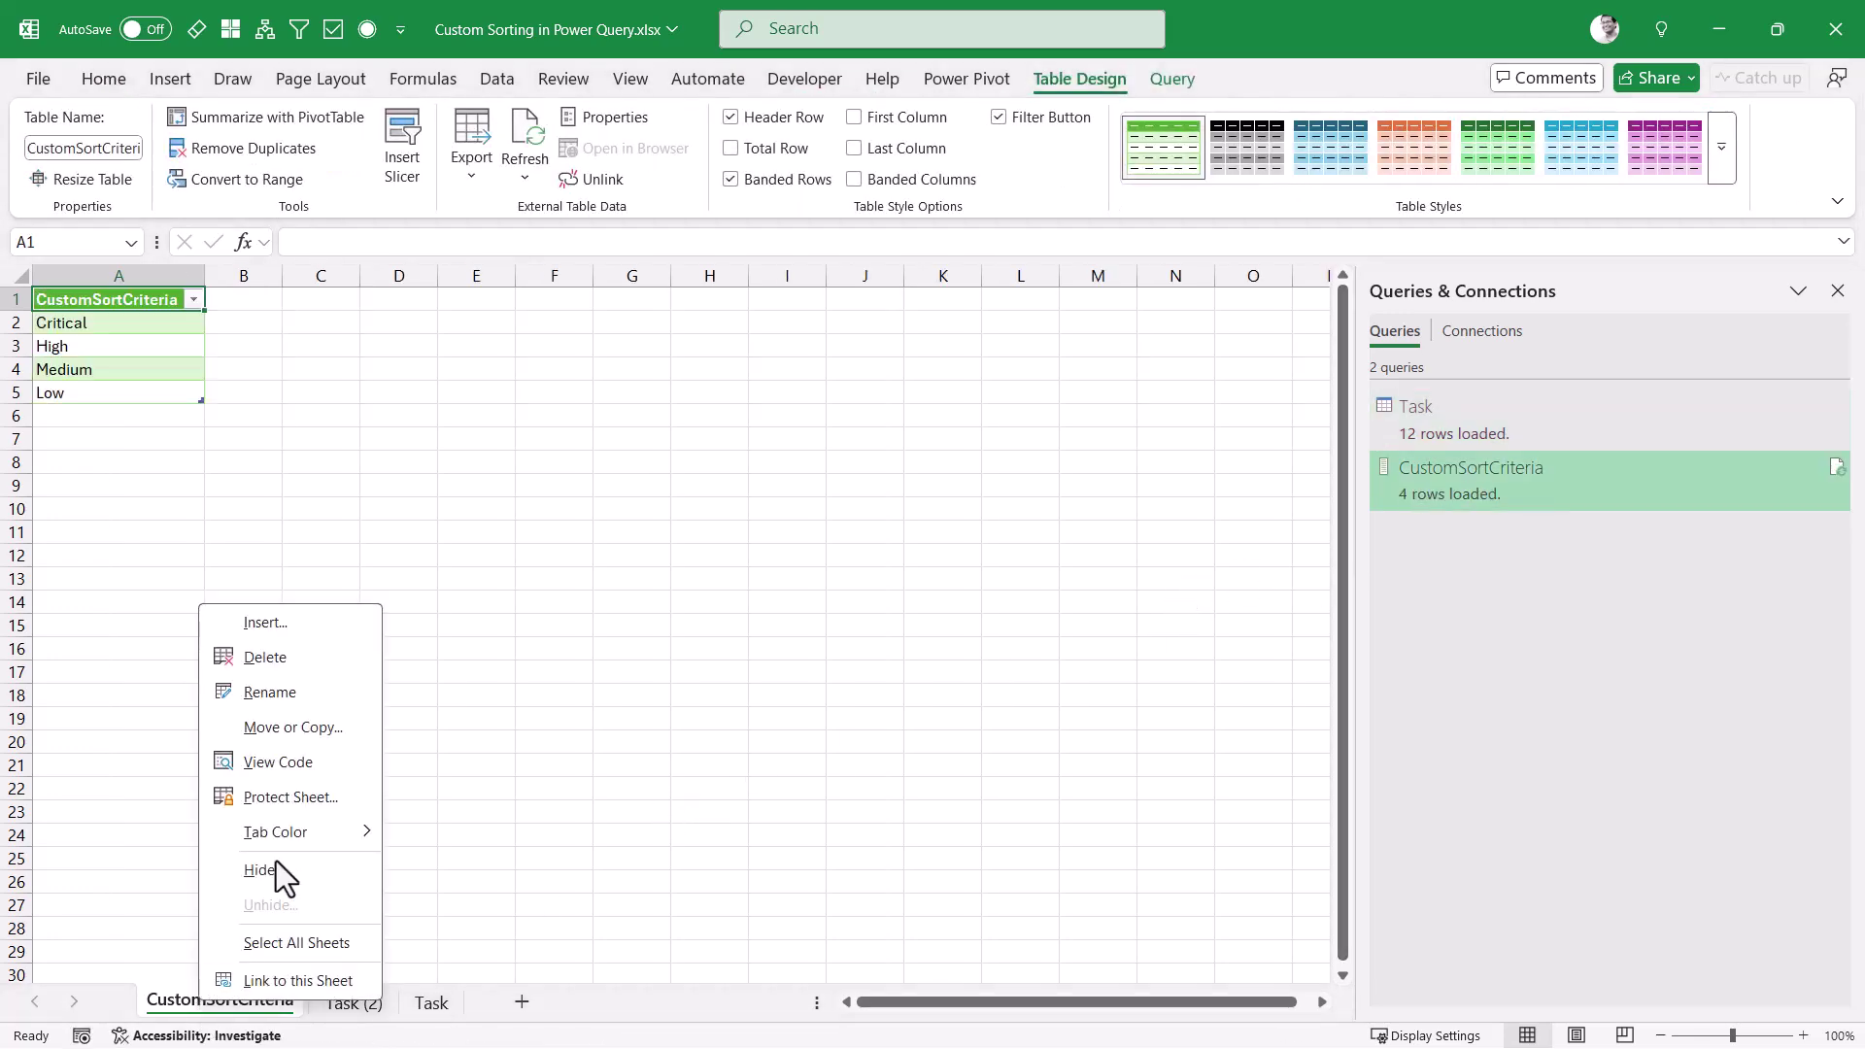
click(291, 658)
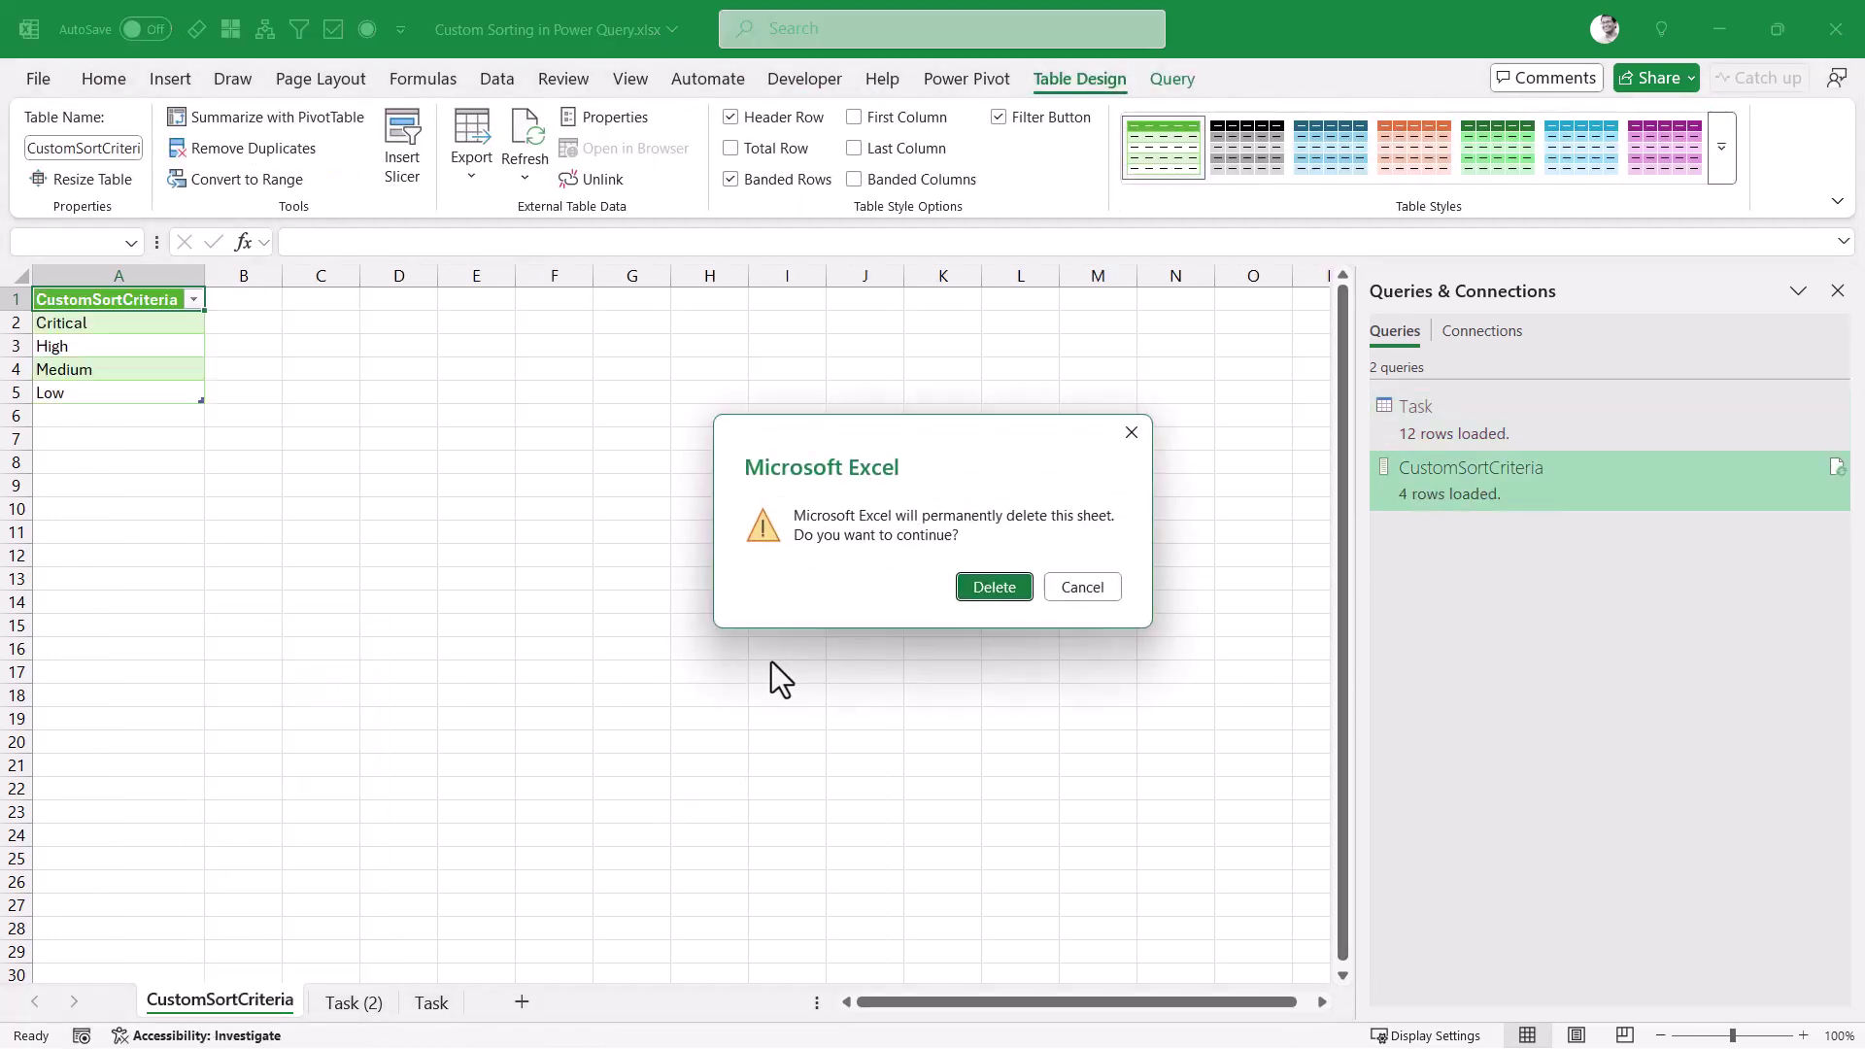
click(987, 586)
mouse_move(1458, 486)
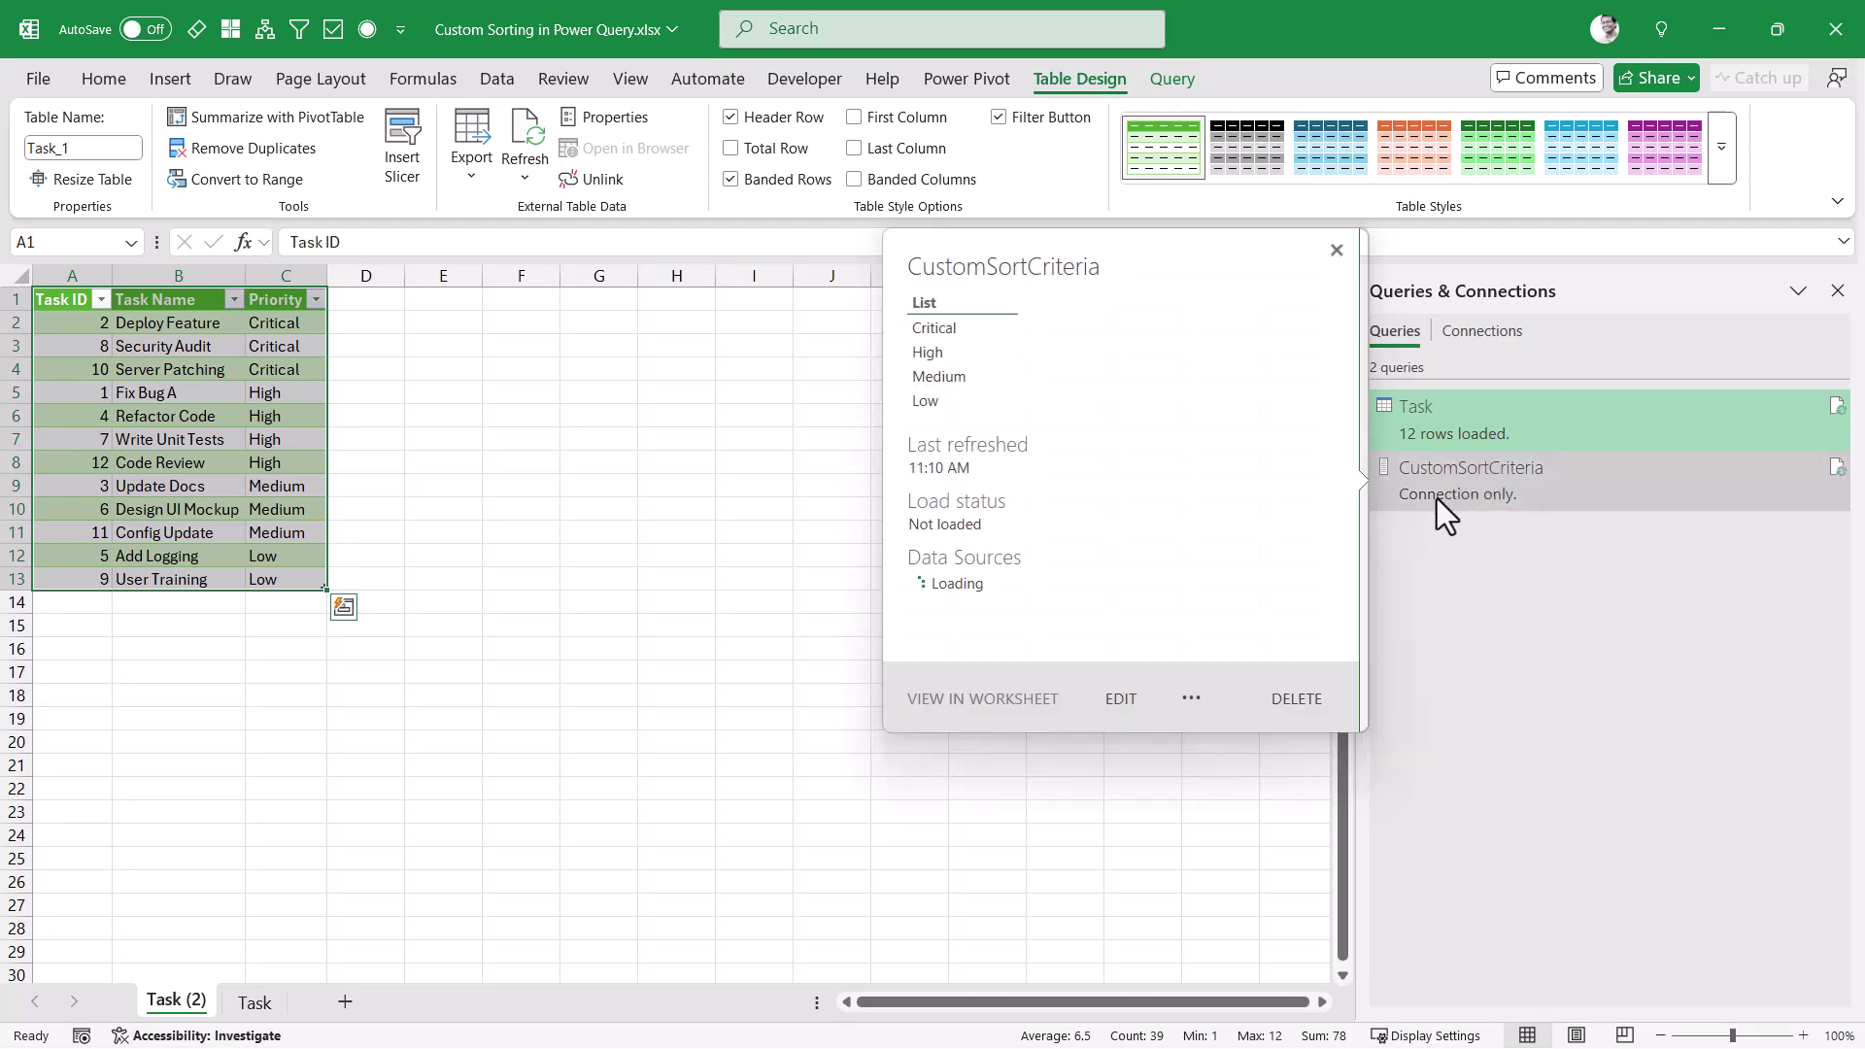
Convert the Sort Criteria range E1:E5 on the Task sheet into a table with headers and name it SortCriteriaTable.
click(252, 1002)
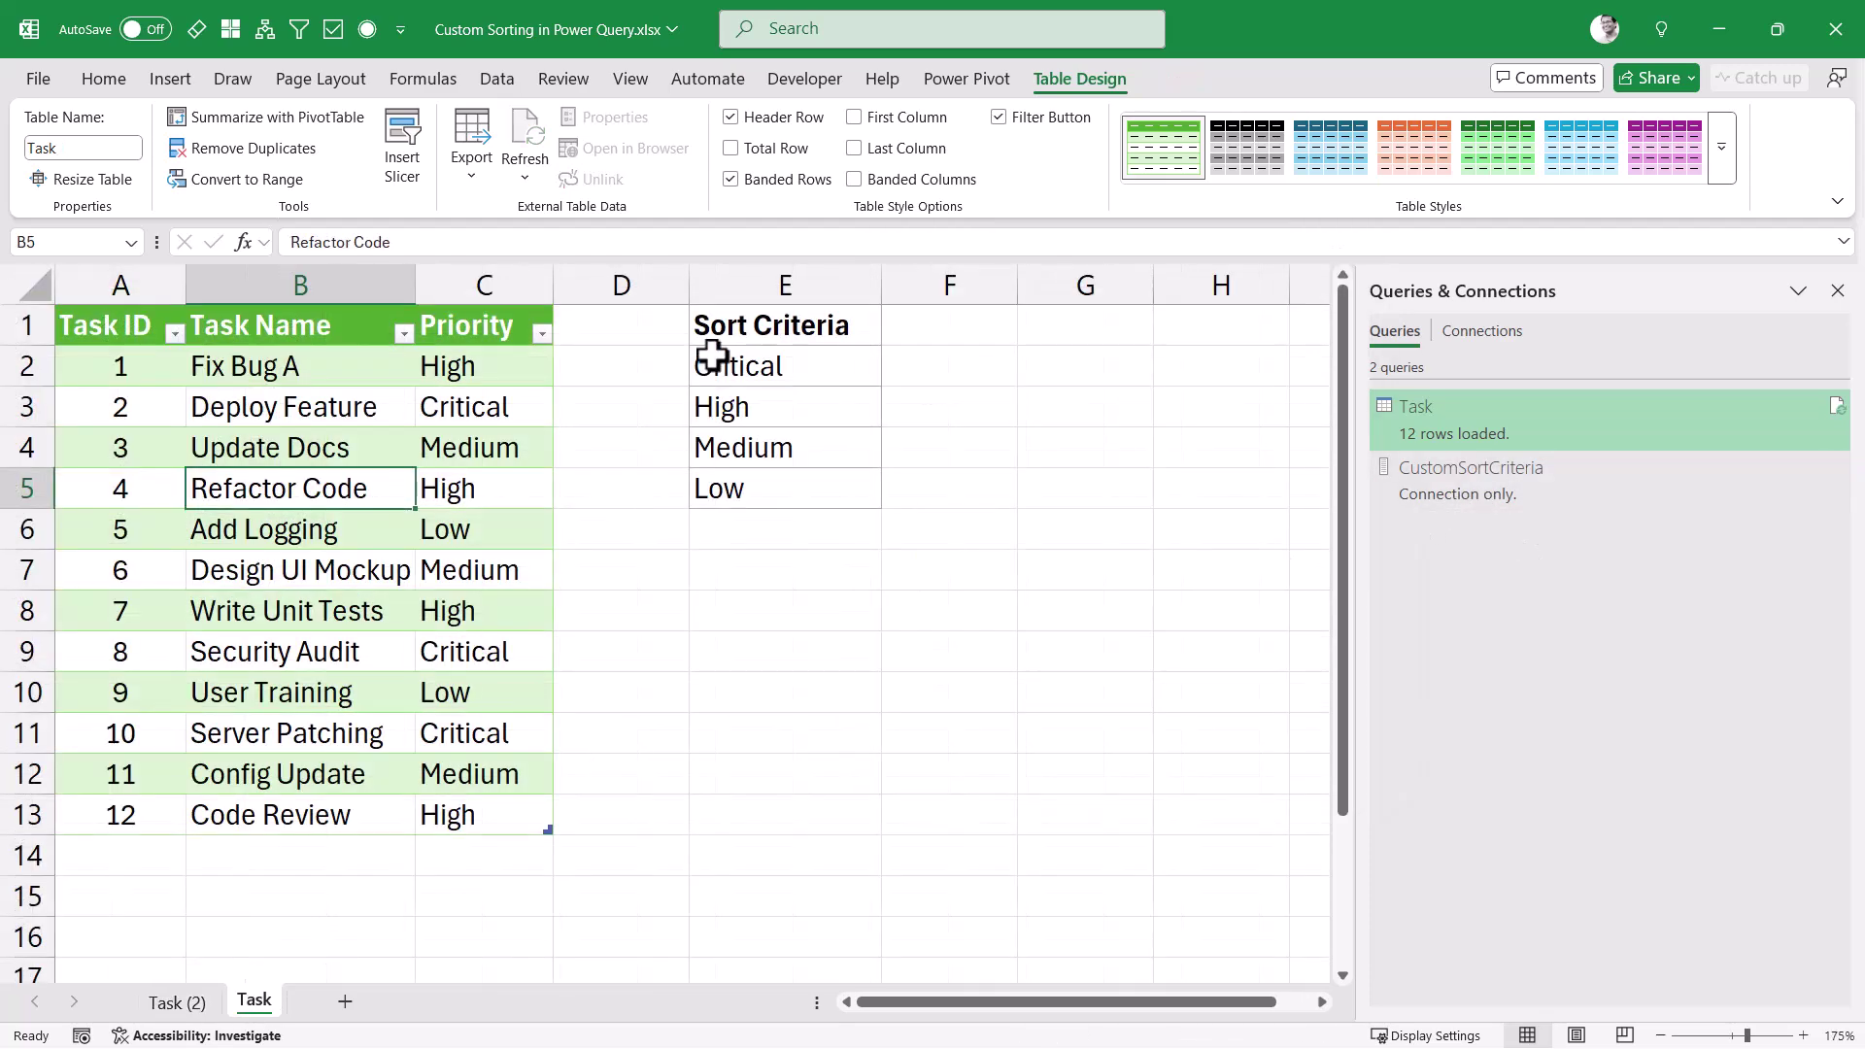
drag(746, 330, 738, 478)
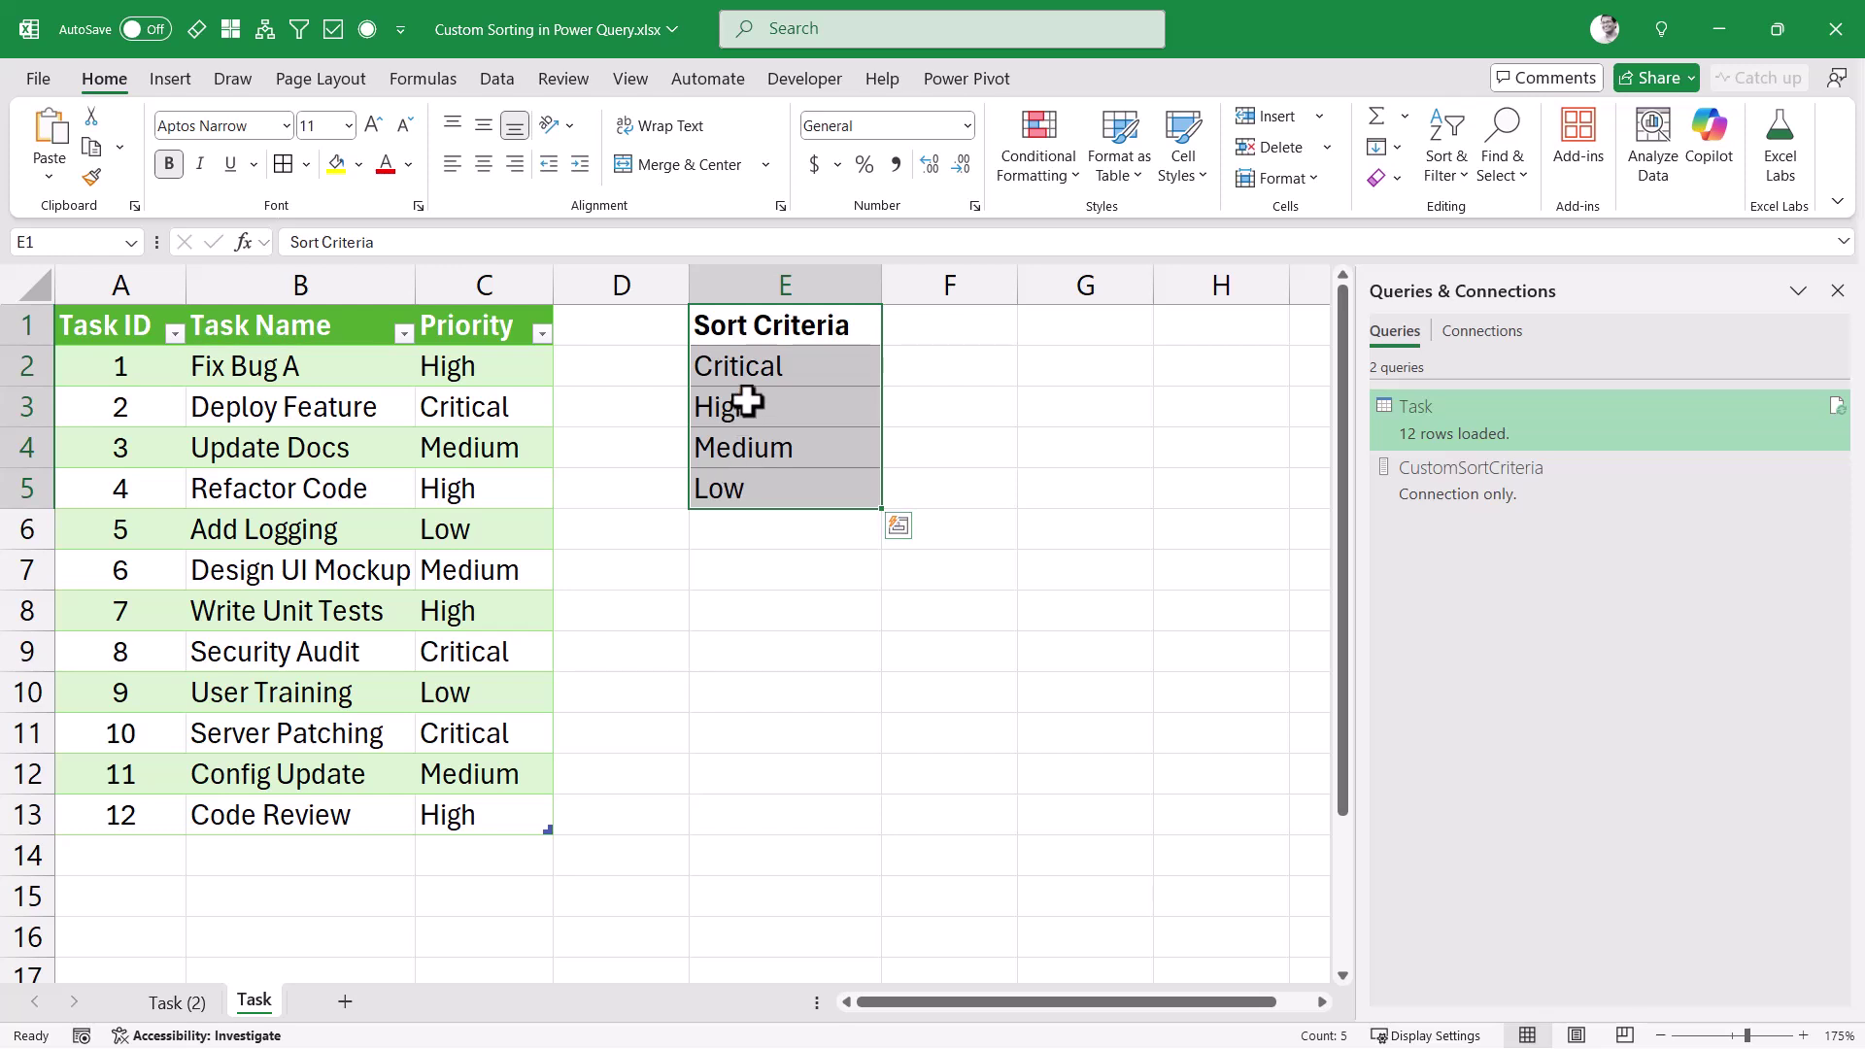
key(ctrl+t)
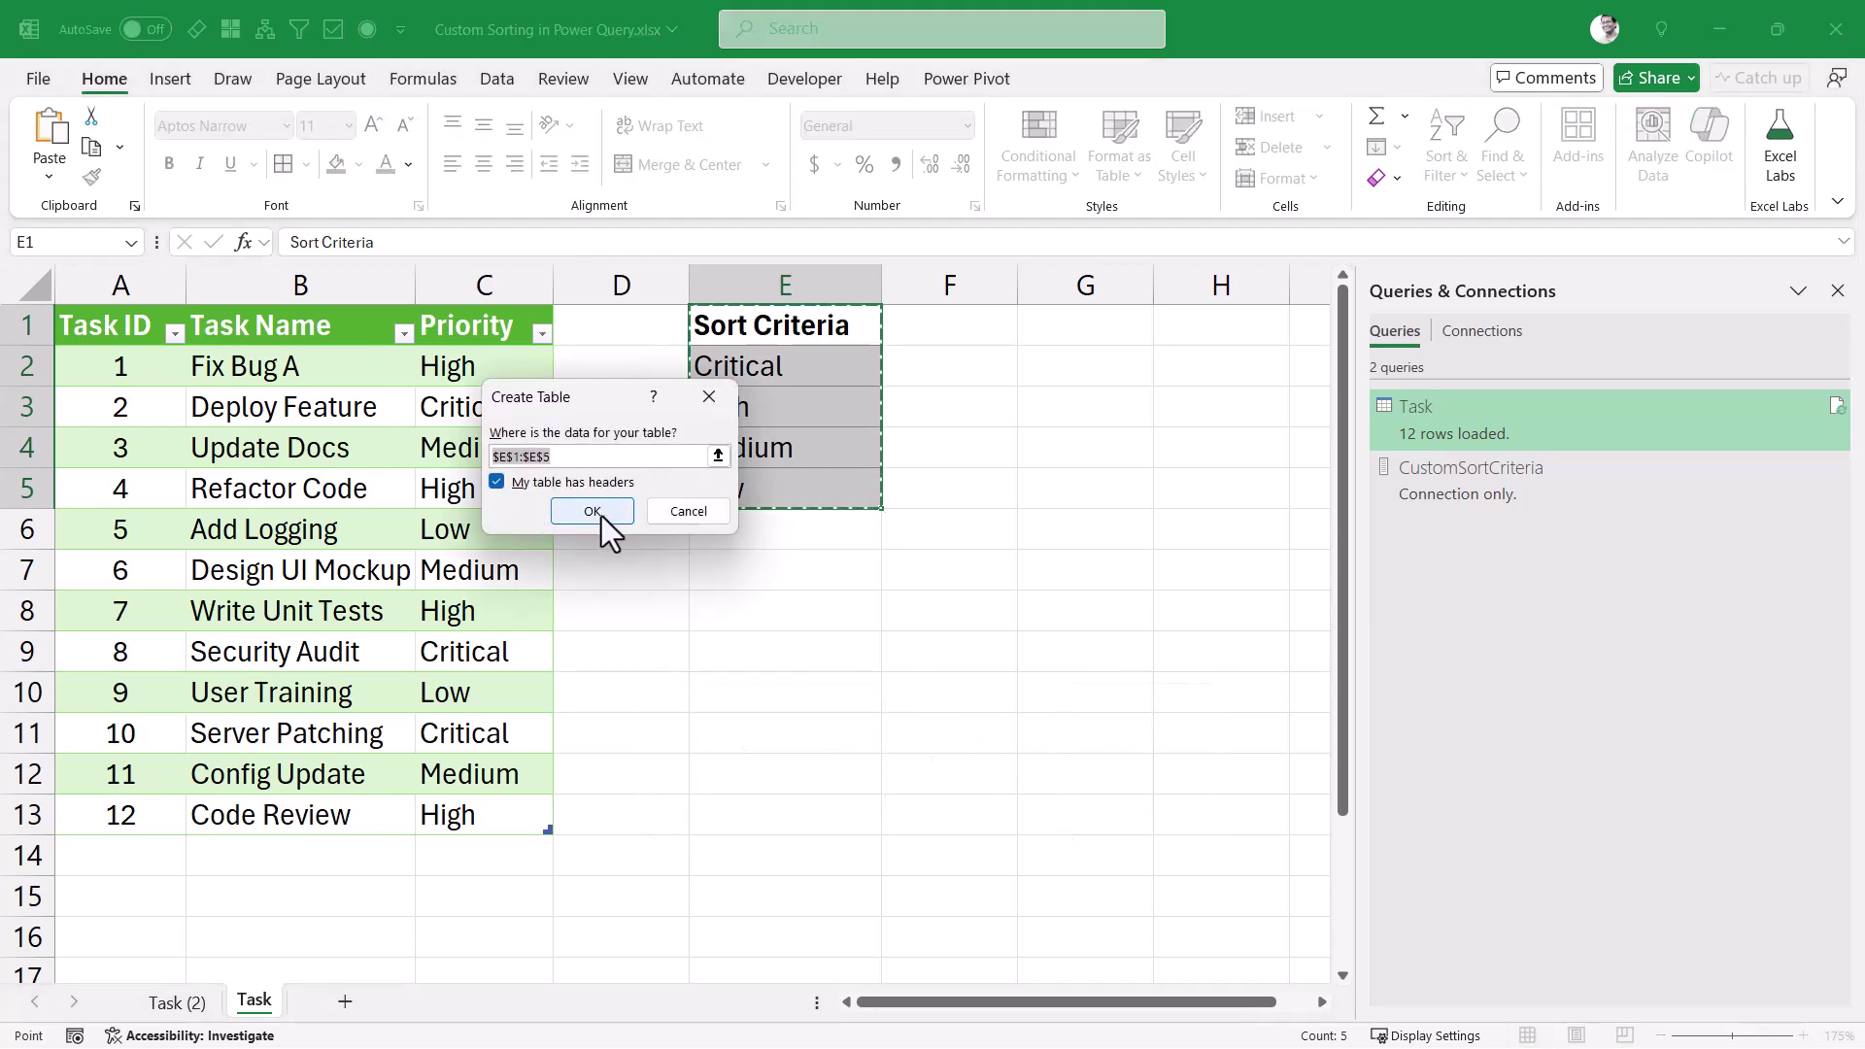
click(598, 512)
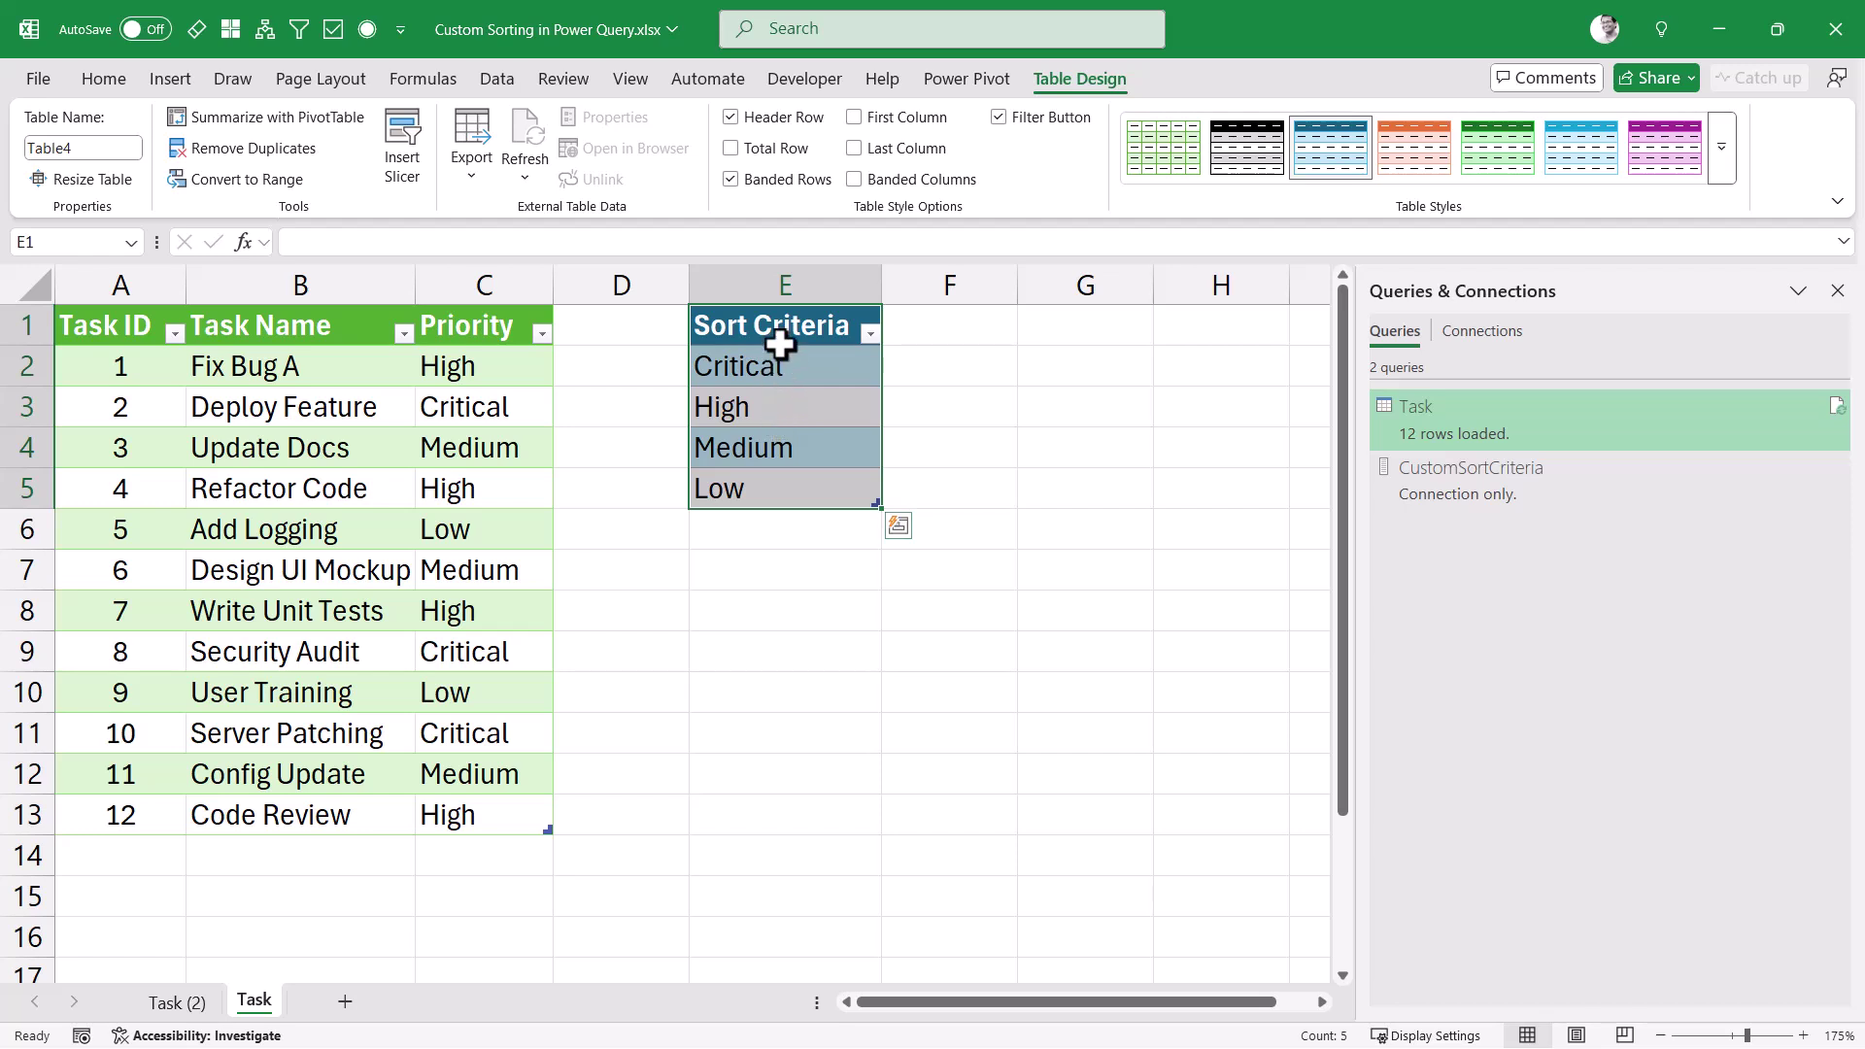
click(91, 151)
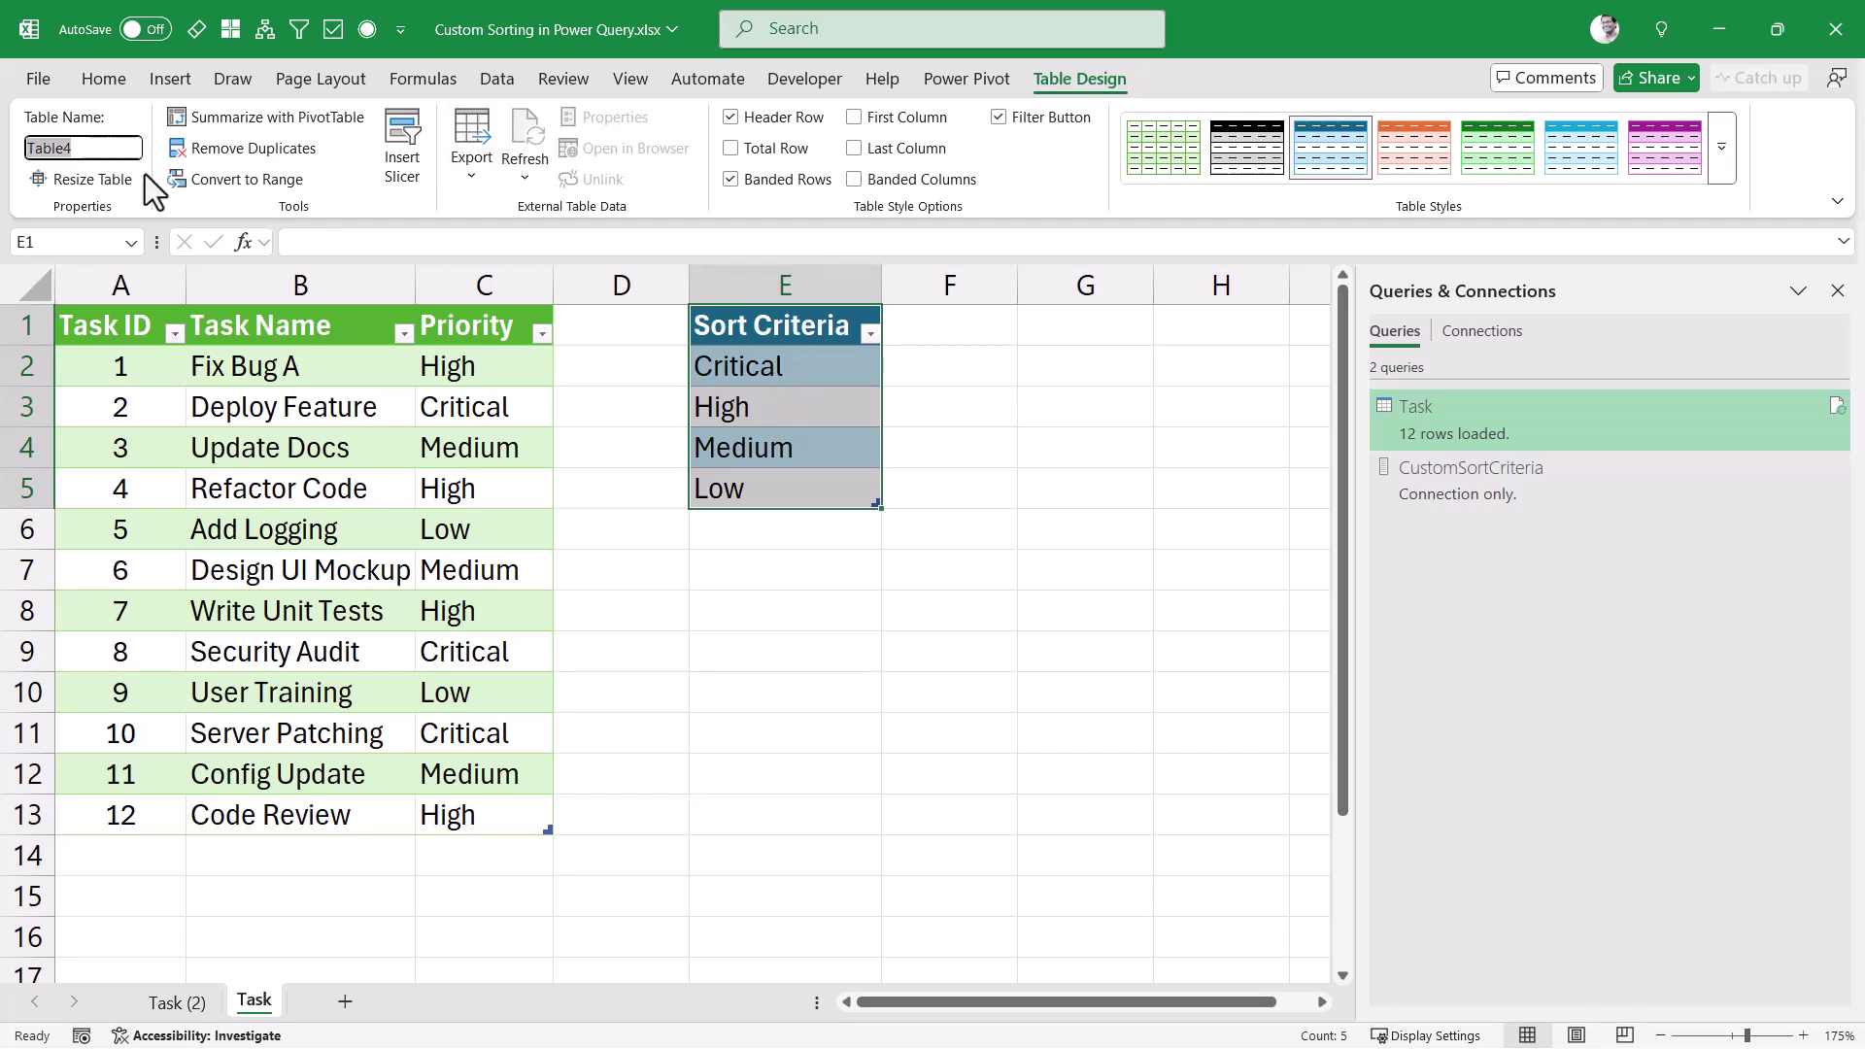
text(SortCriteriaTable)
key(Return)
Bring SortCriteriaTable into Power Query and drill down its Sort Criteria column into a list.
click(743, 369)
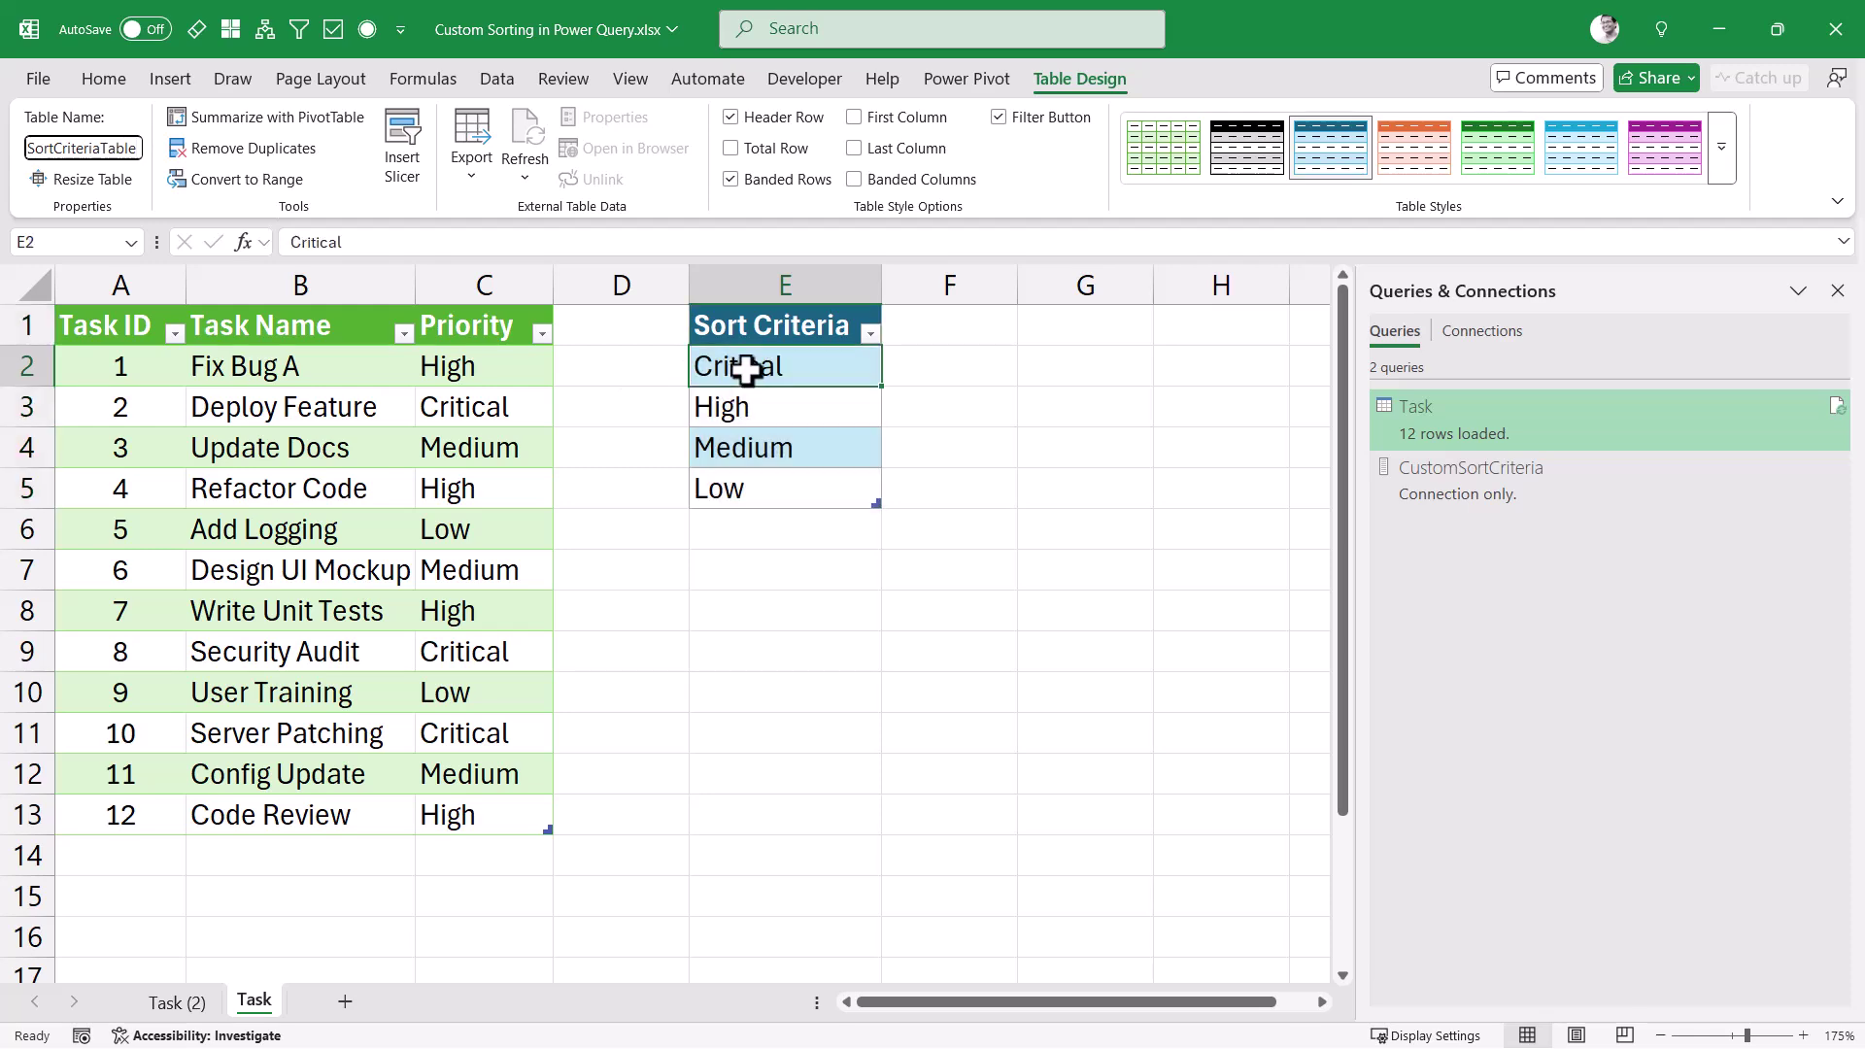
right_click(748, 375)
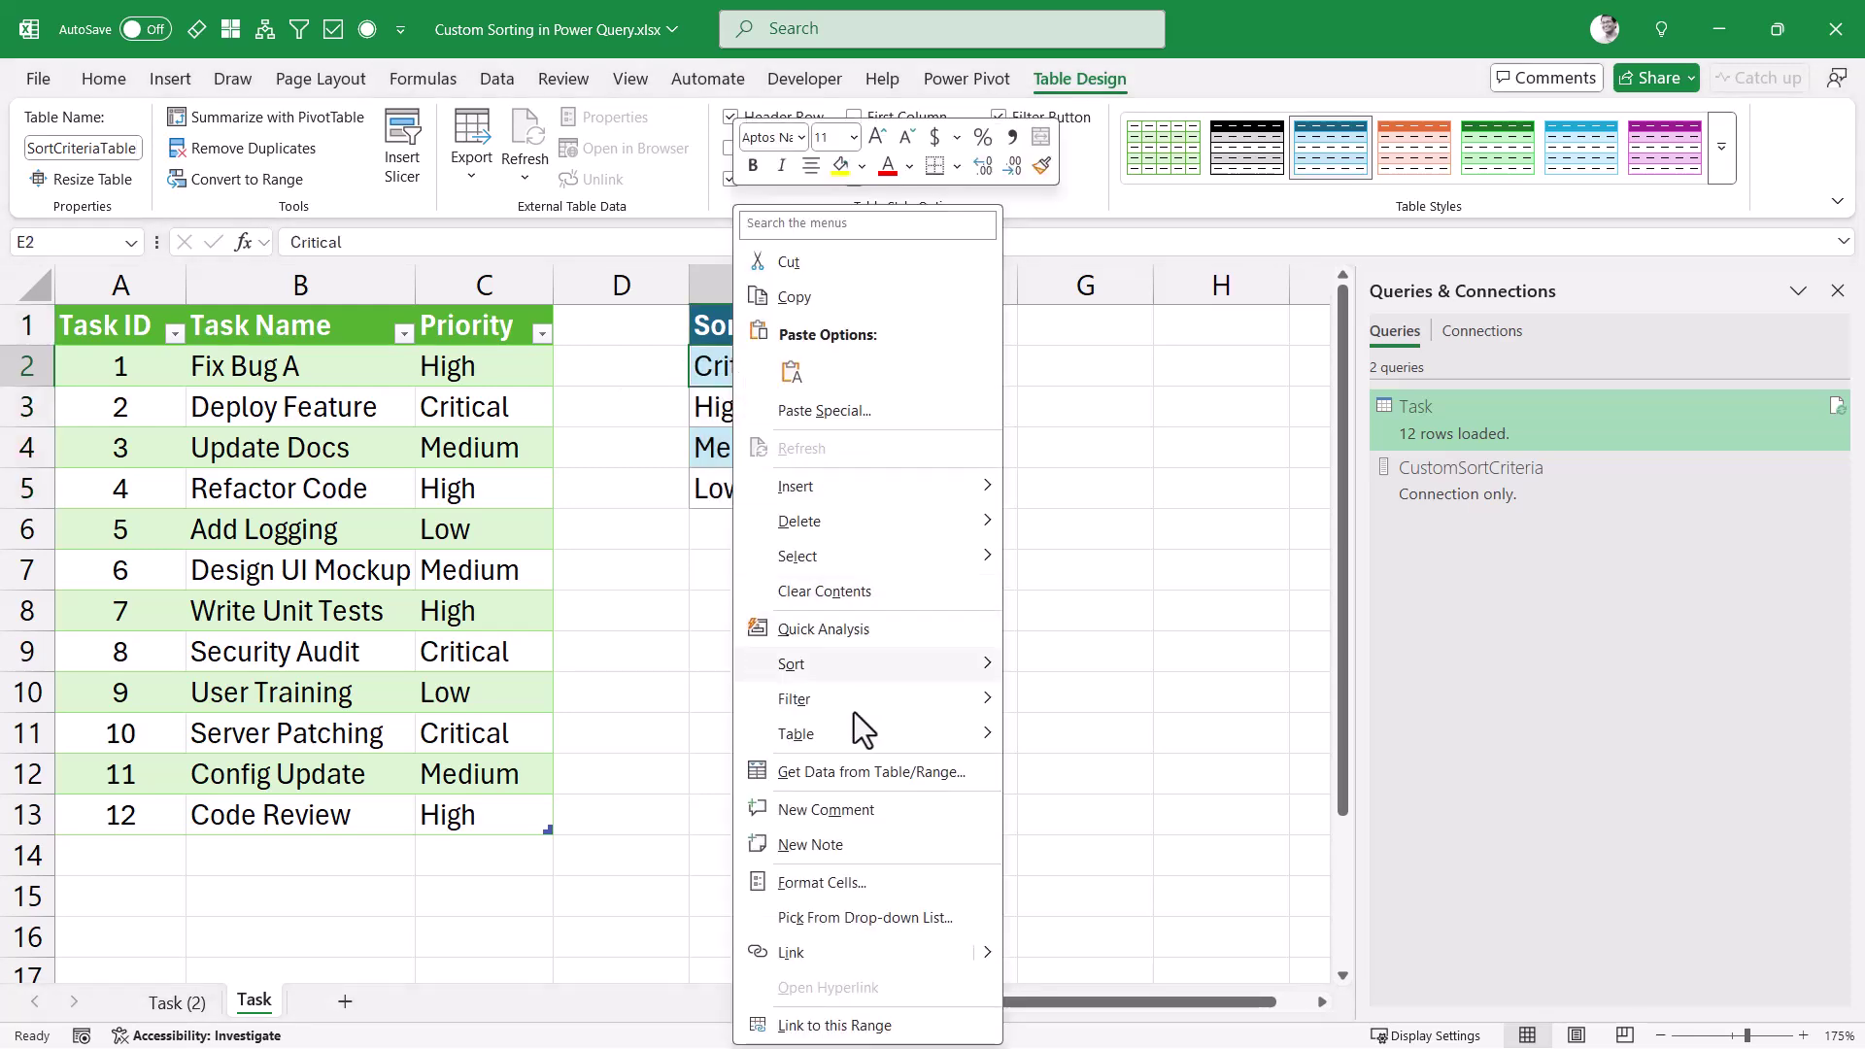
click(833, 774)
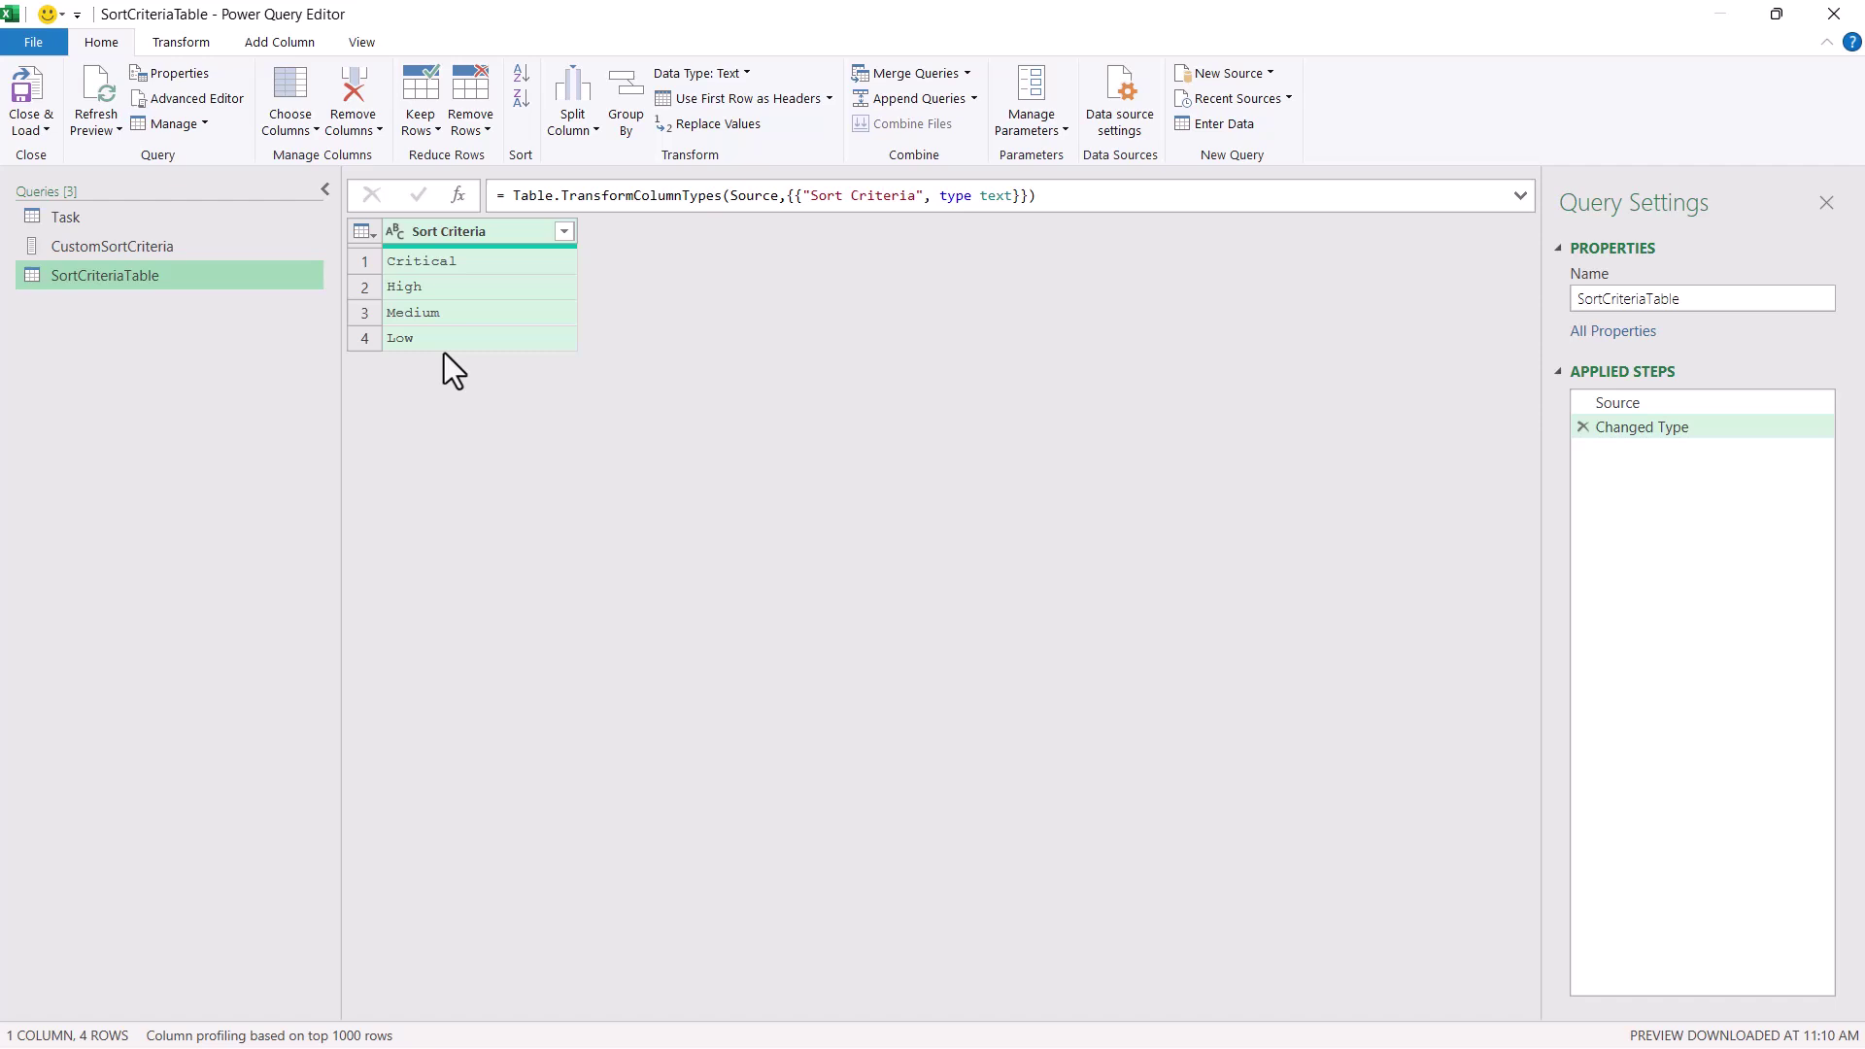
right_click(494, 237)
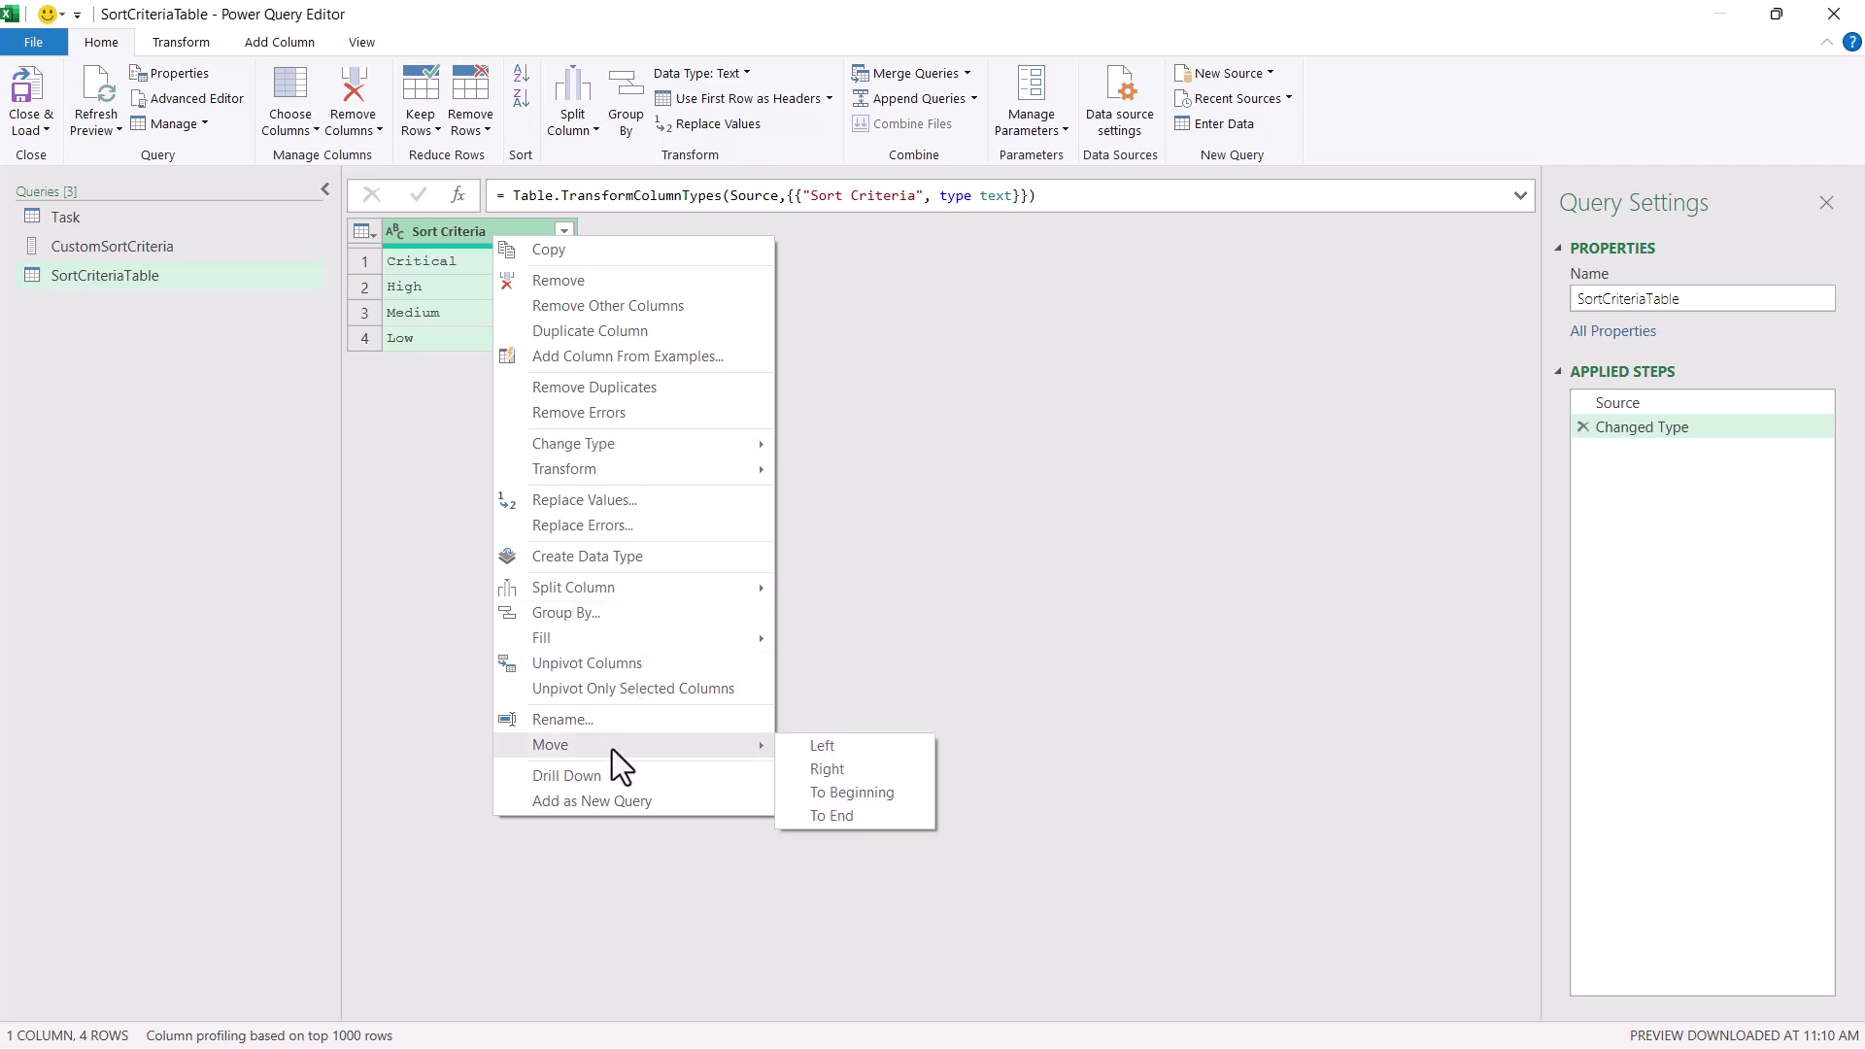
click(592, 777)
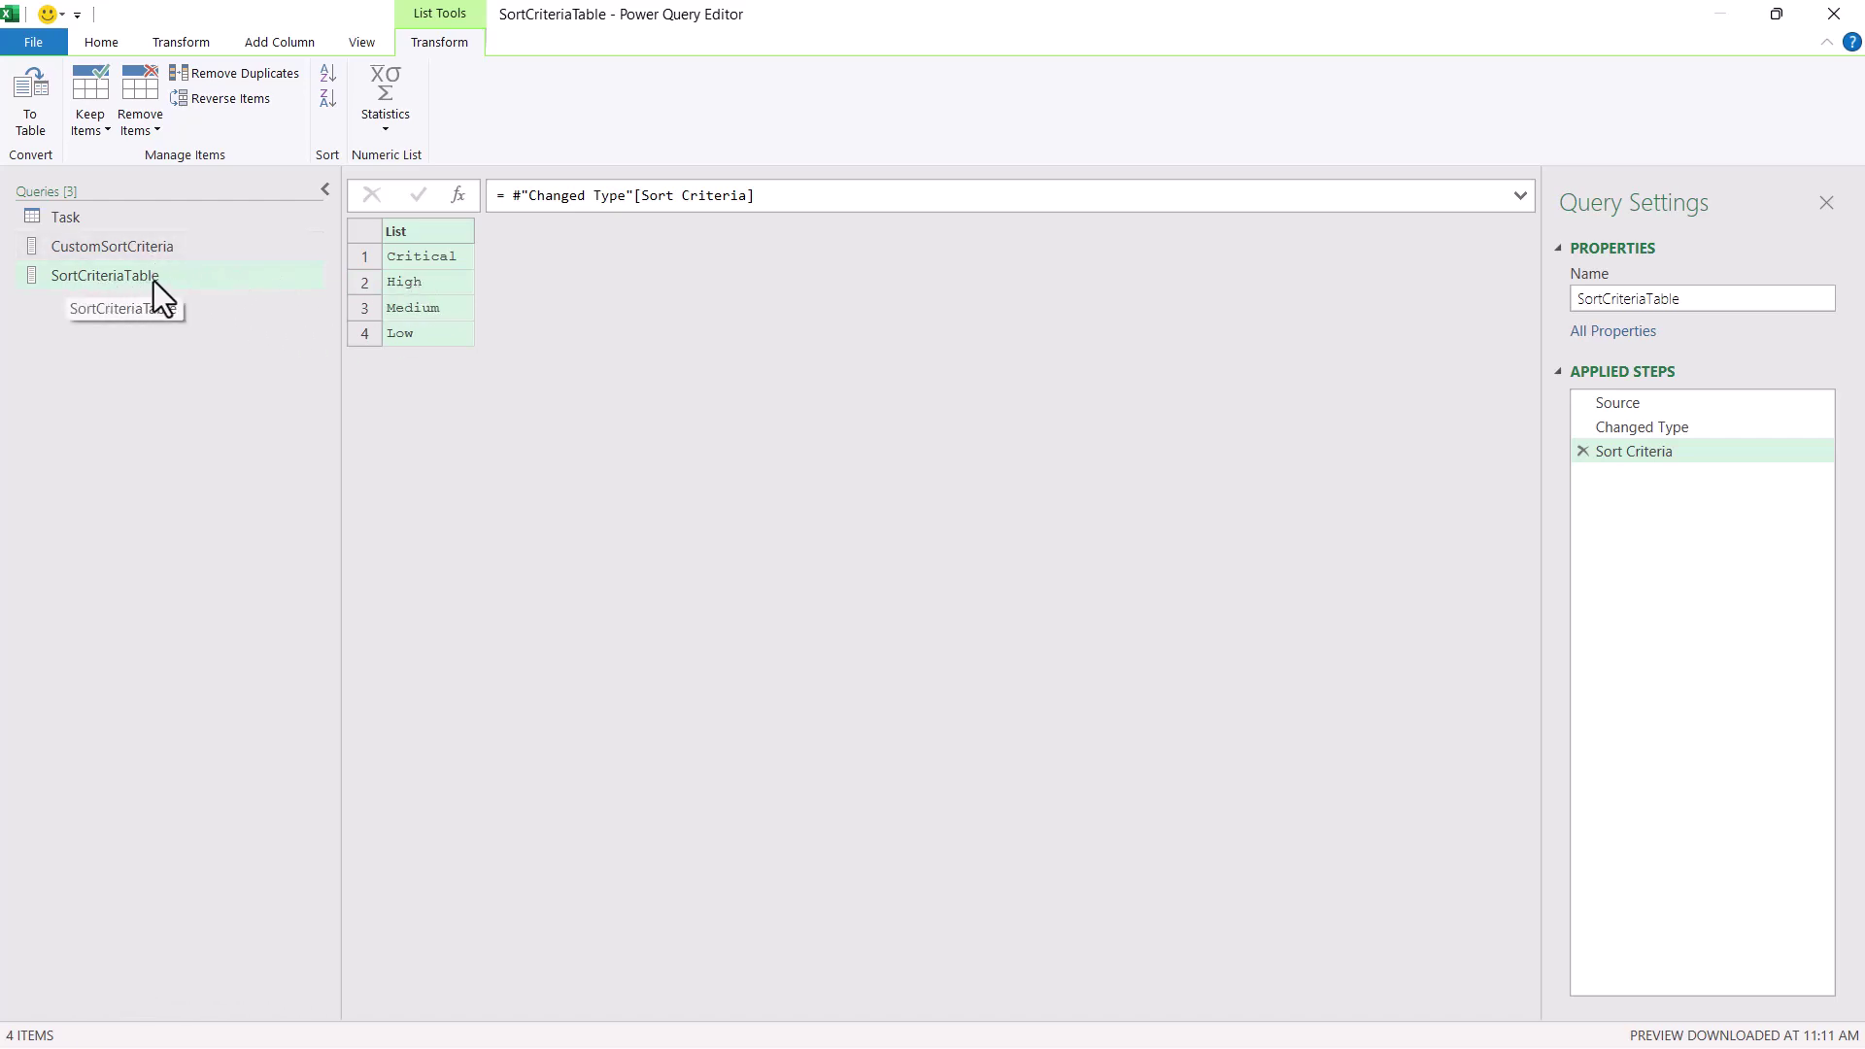
In the Task query's Added Custom formula, replace CustomSortCriteria with SortCriteriaTable.
click(86, 215)
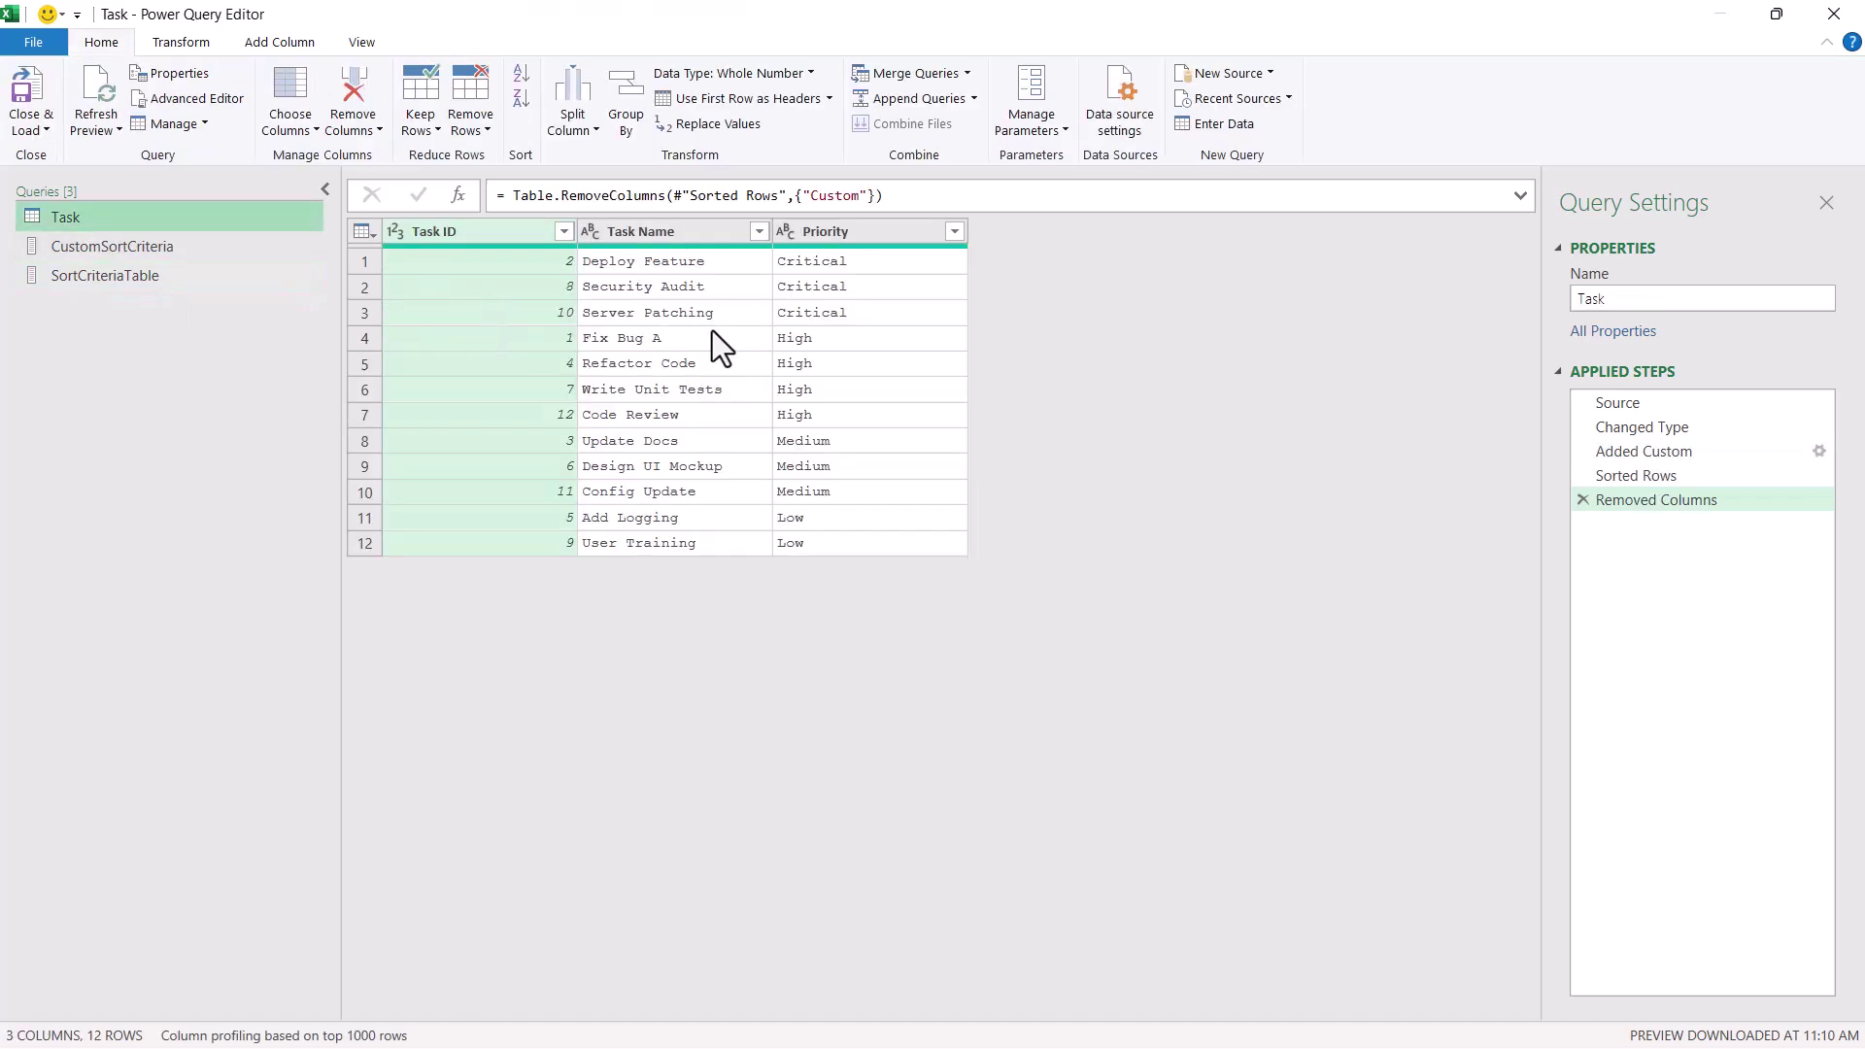
click(1700, 450)
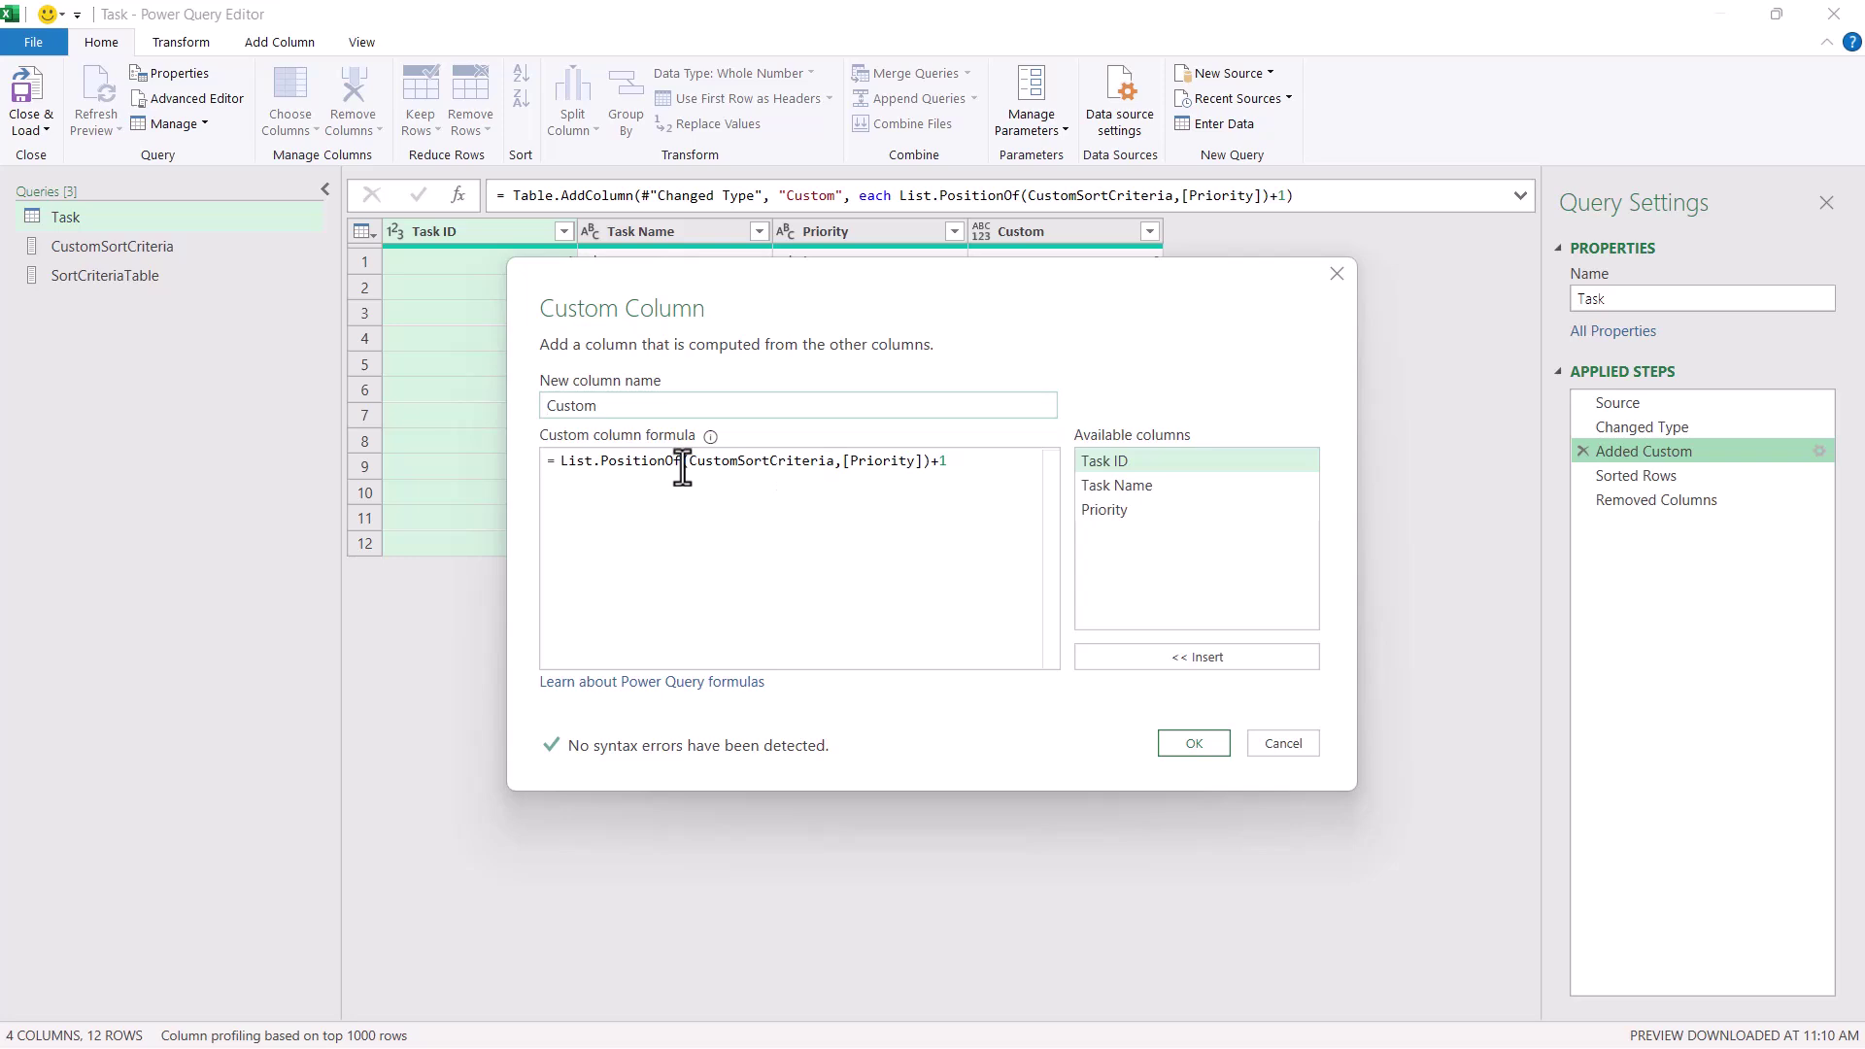
drag(688, 461, 829, 537)
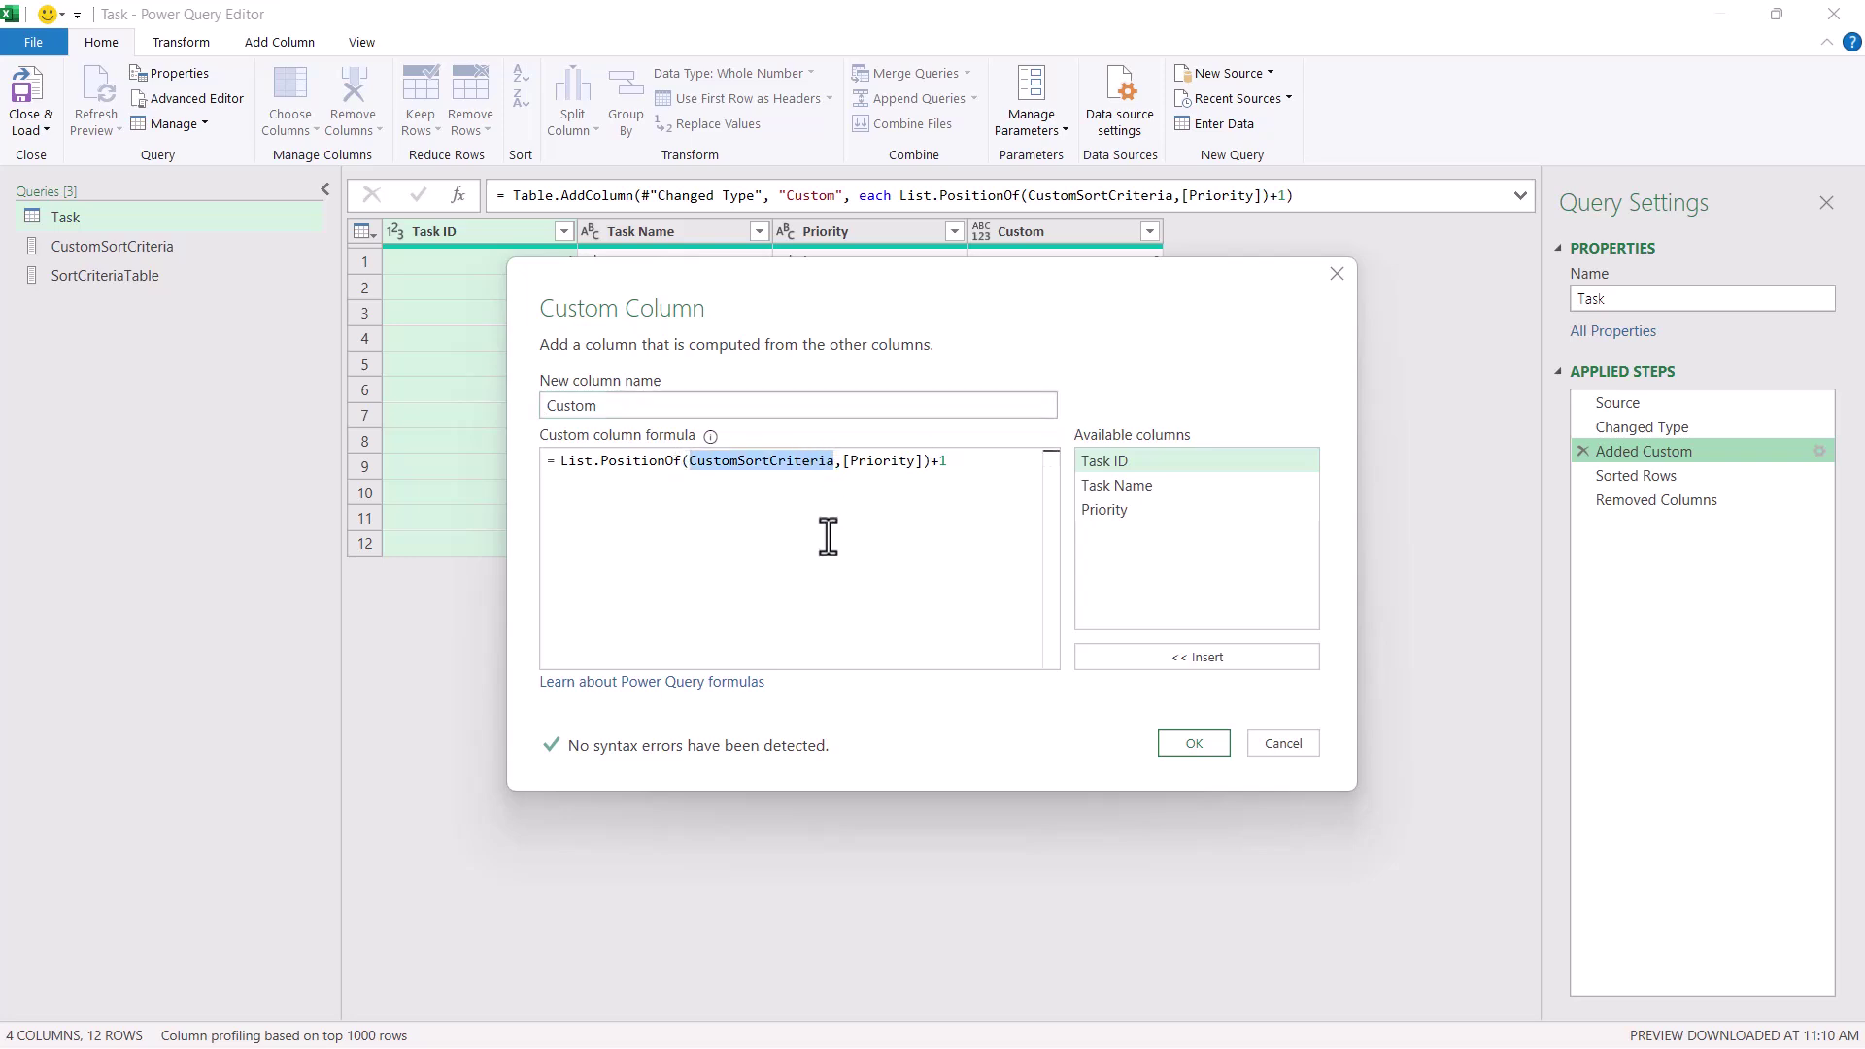
key(BackSpace)
text(Sort)
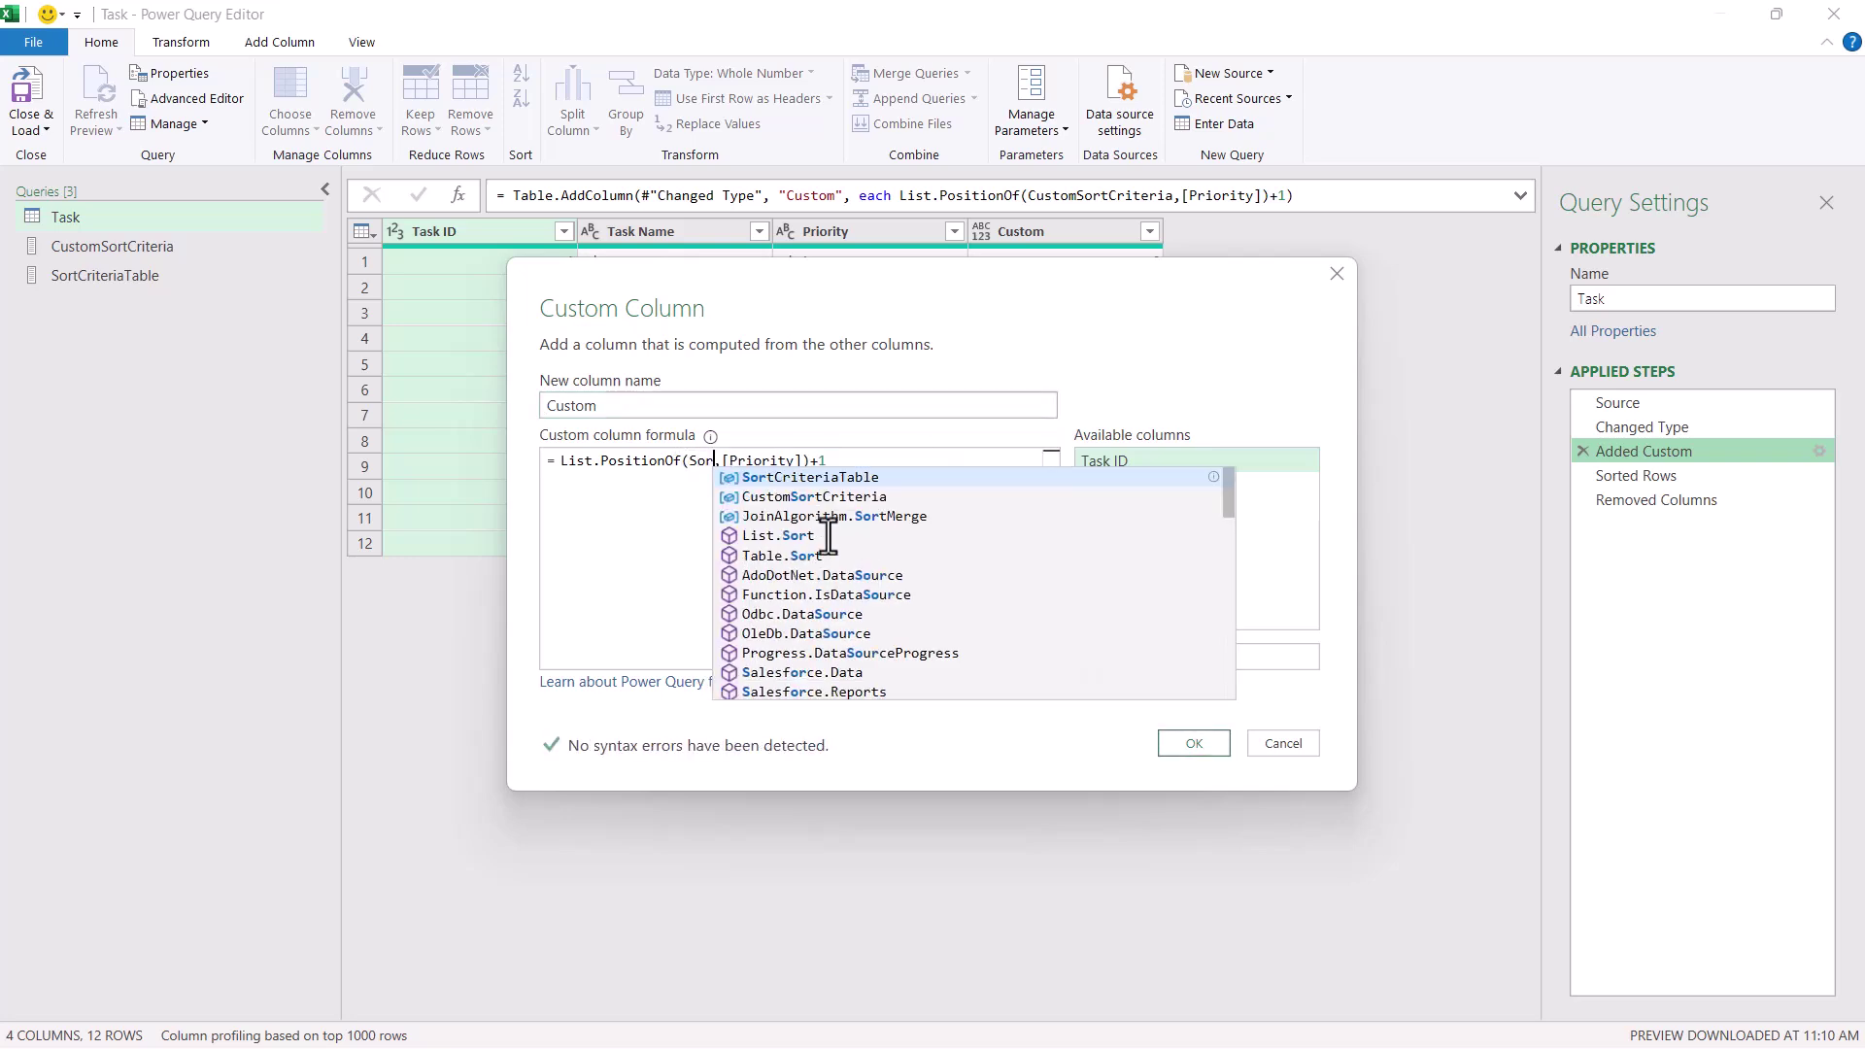
key(Tab)
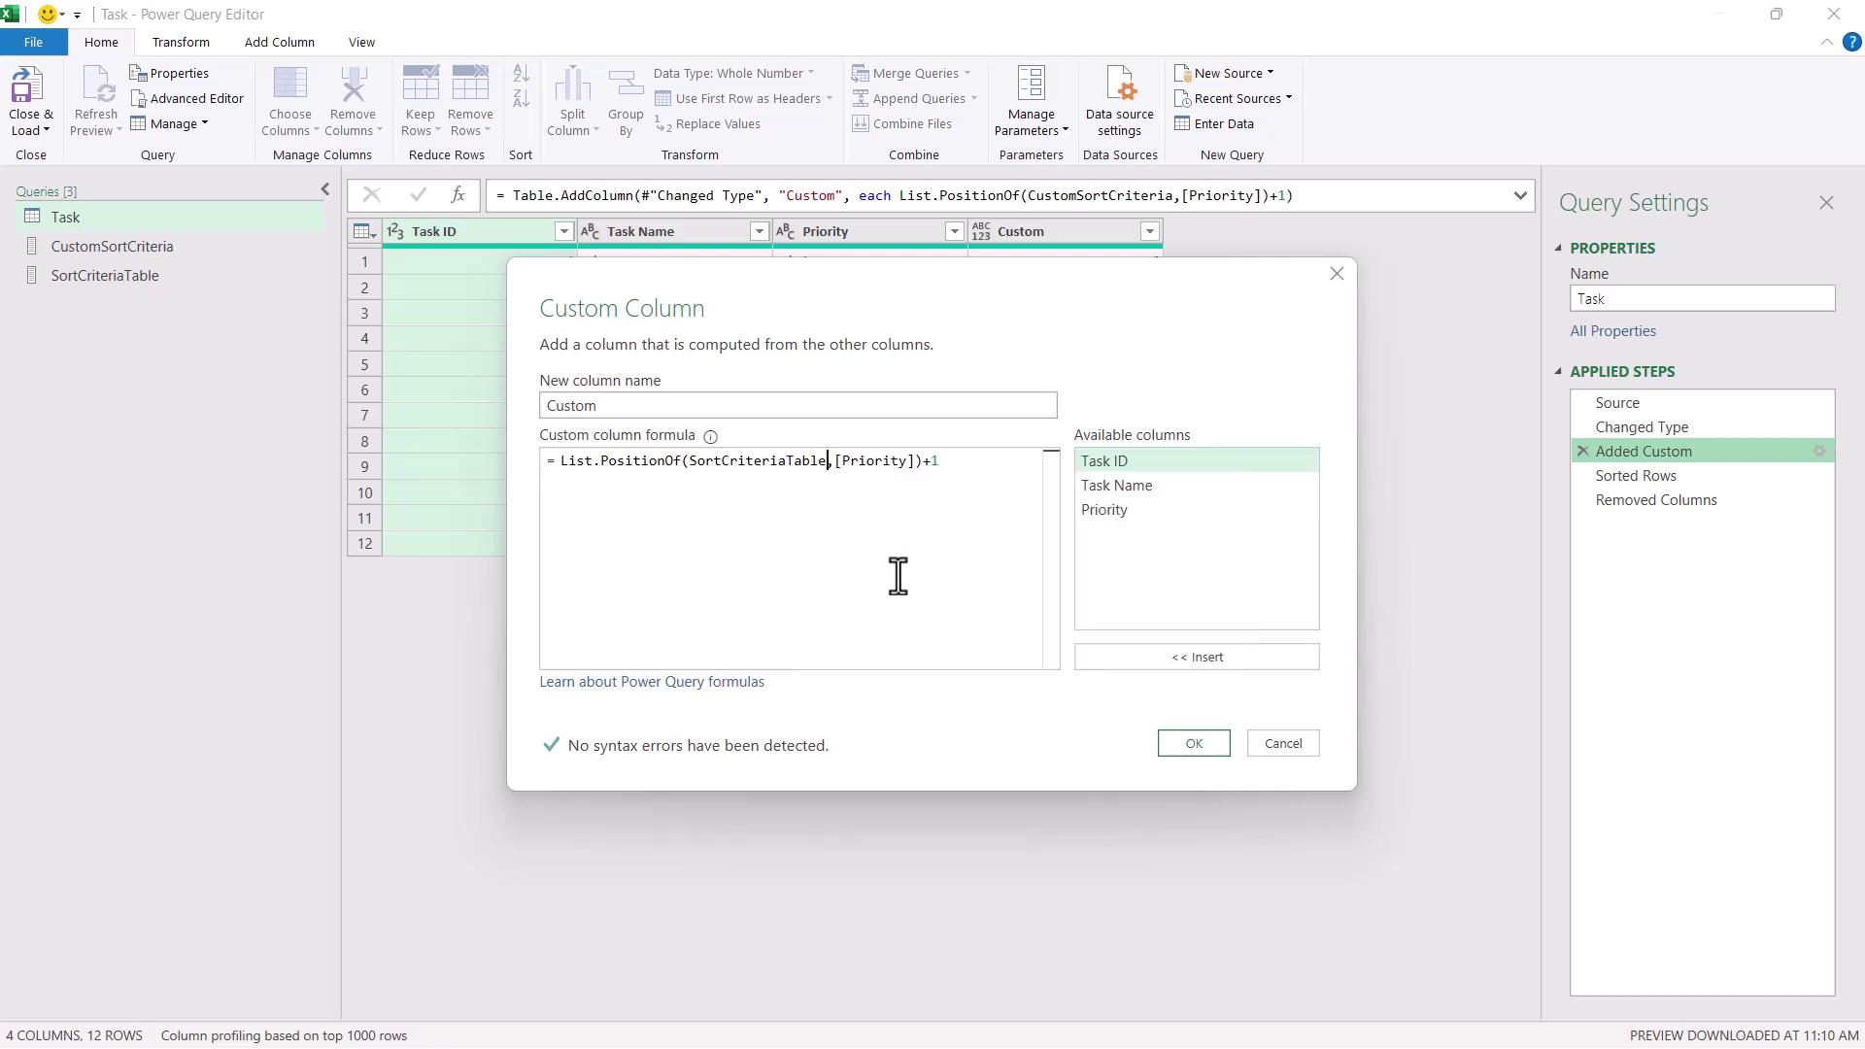
click(1177, 744)
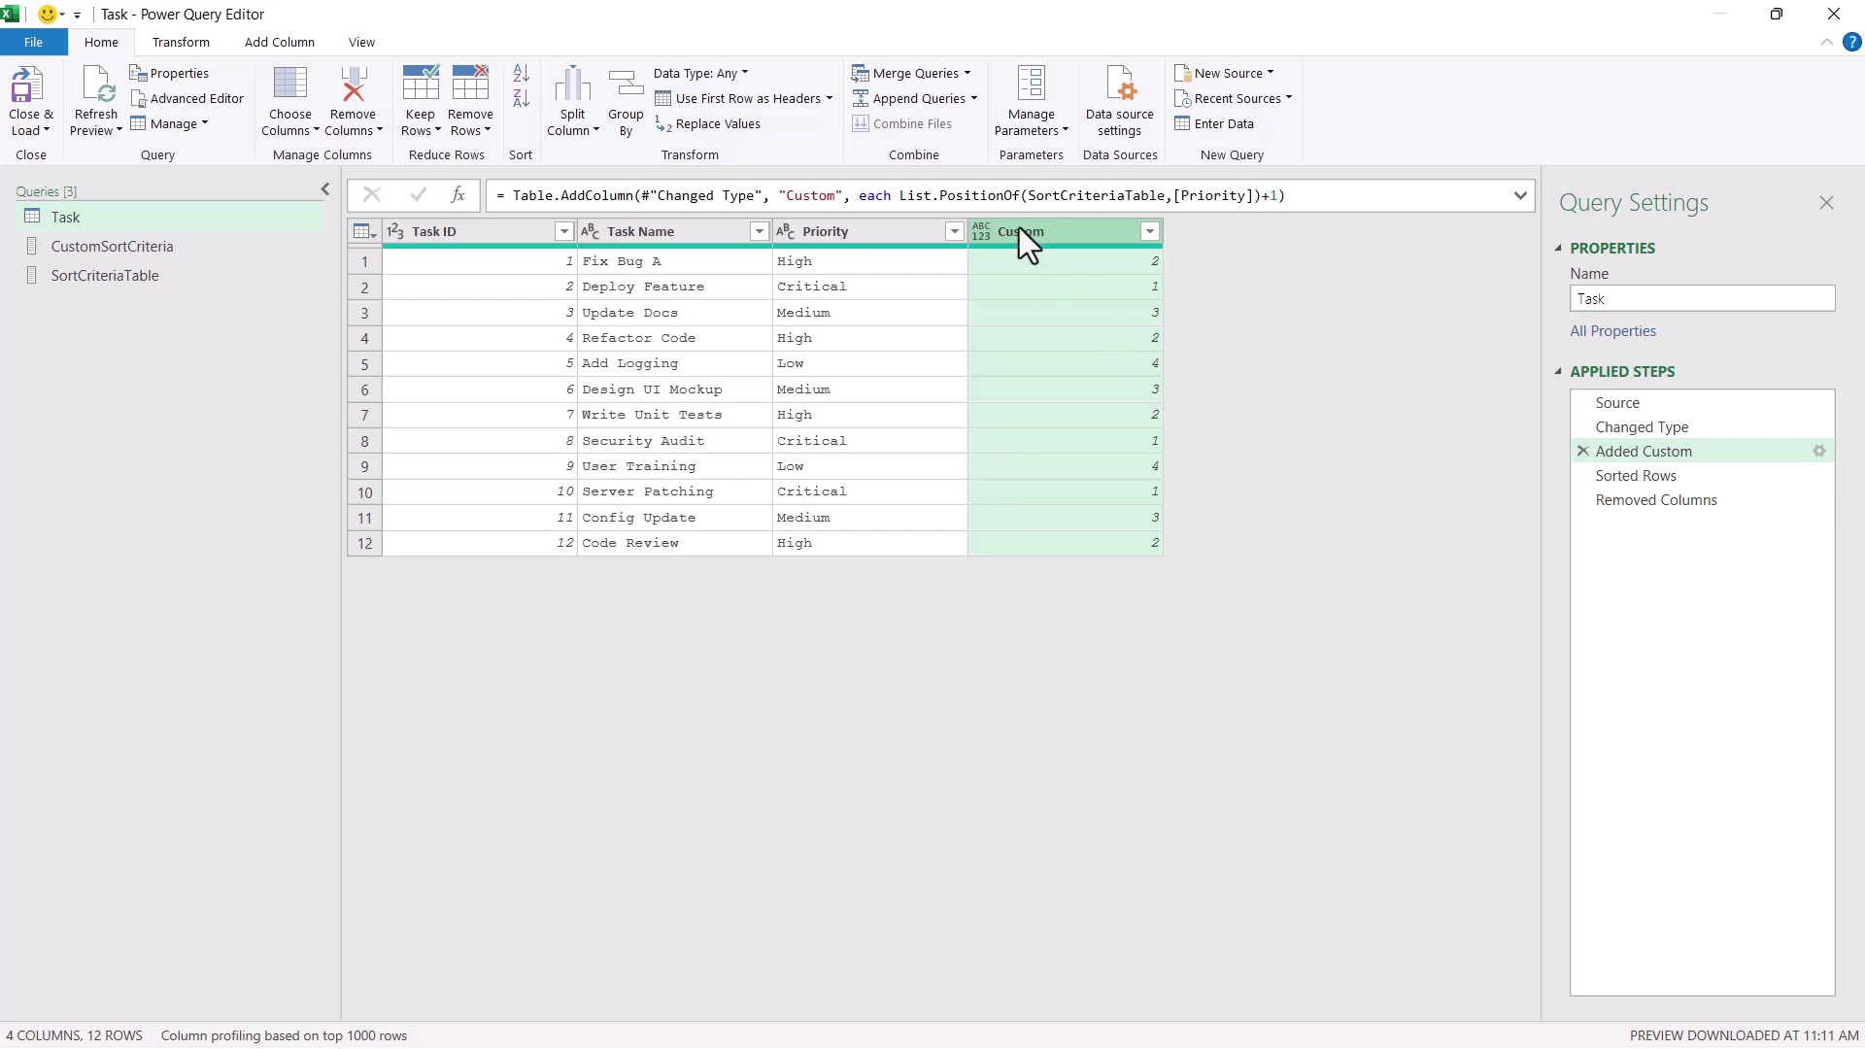
Close and load the queries, and delete the newly loaded SortCriteriaTable worksheet.
click(29, 97)
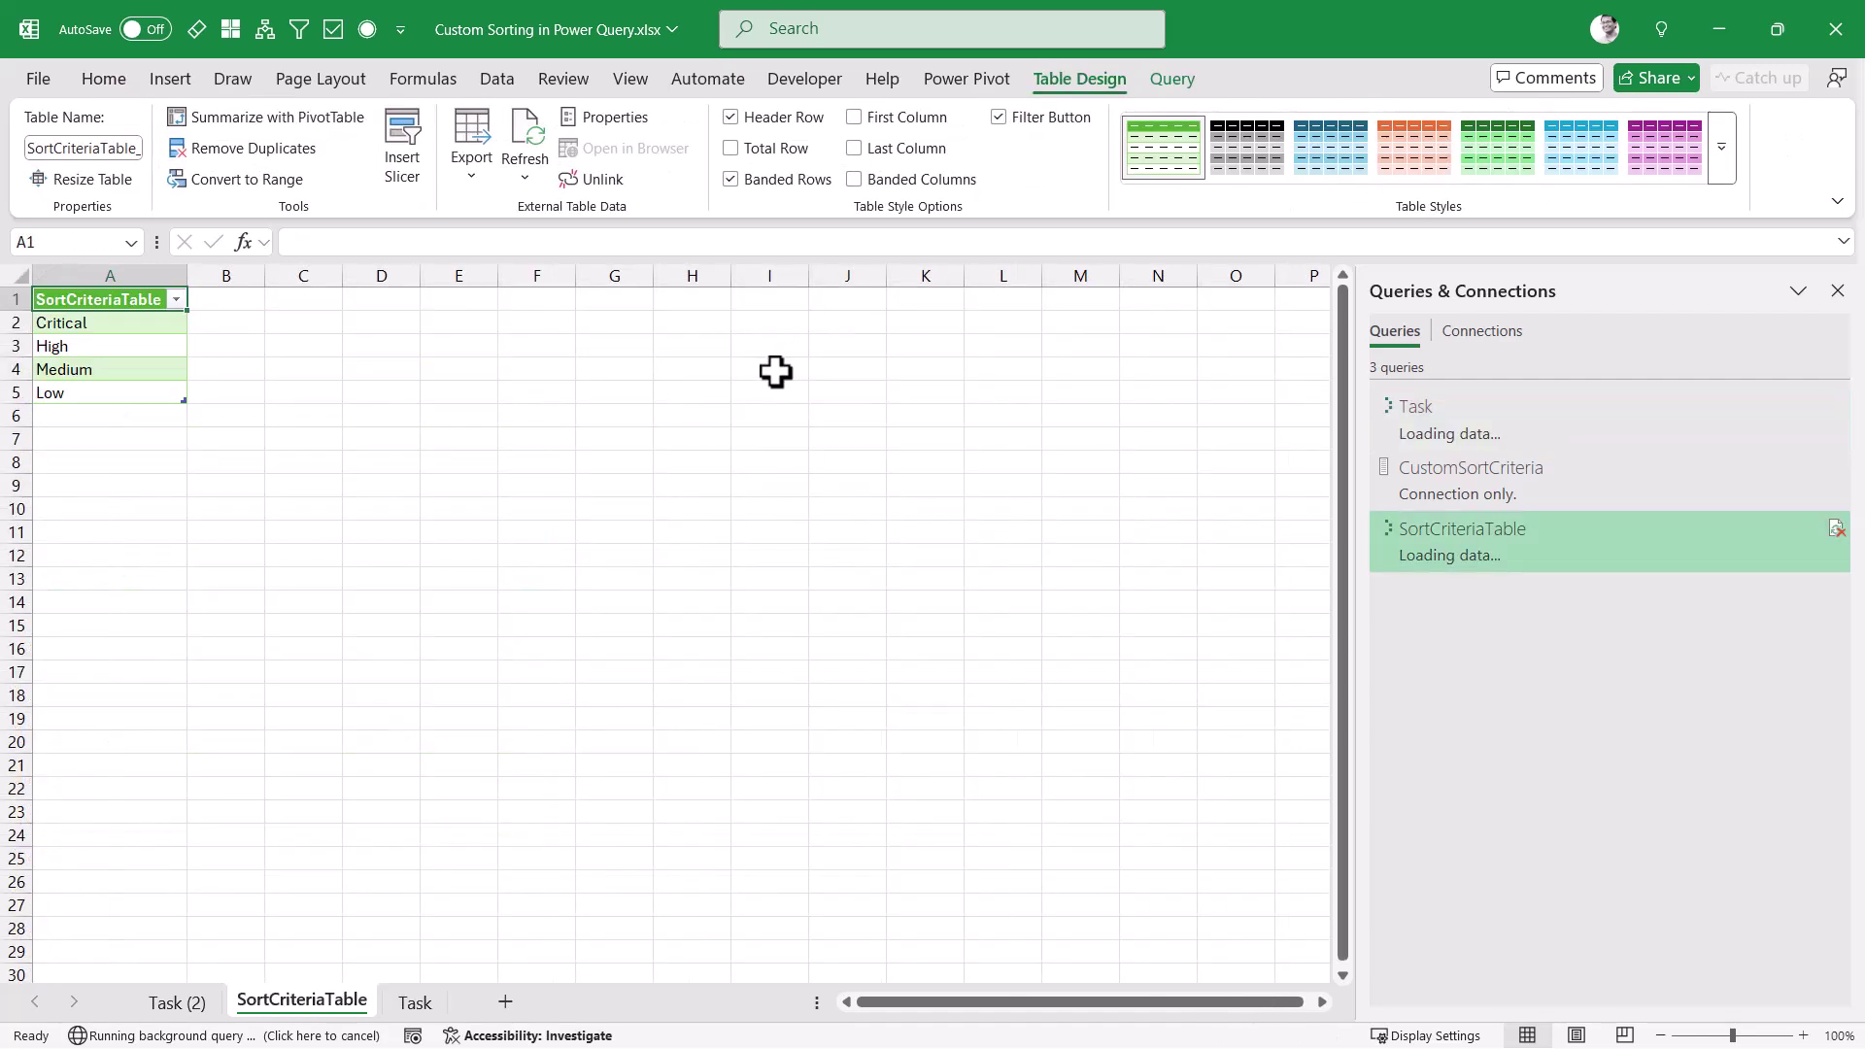
right_click(272, 1015)
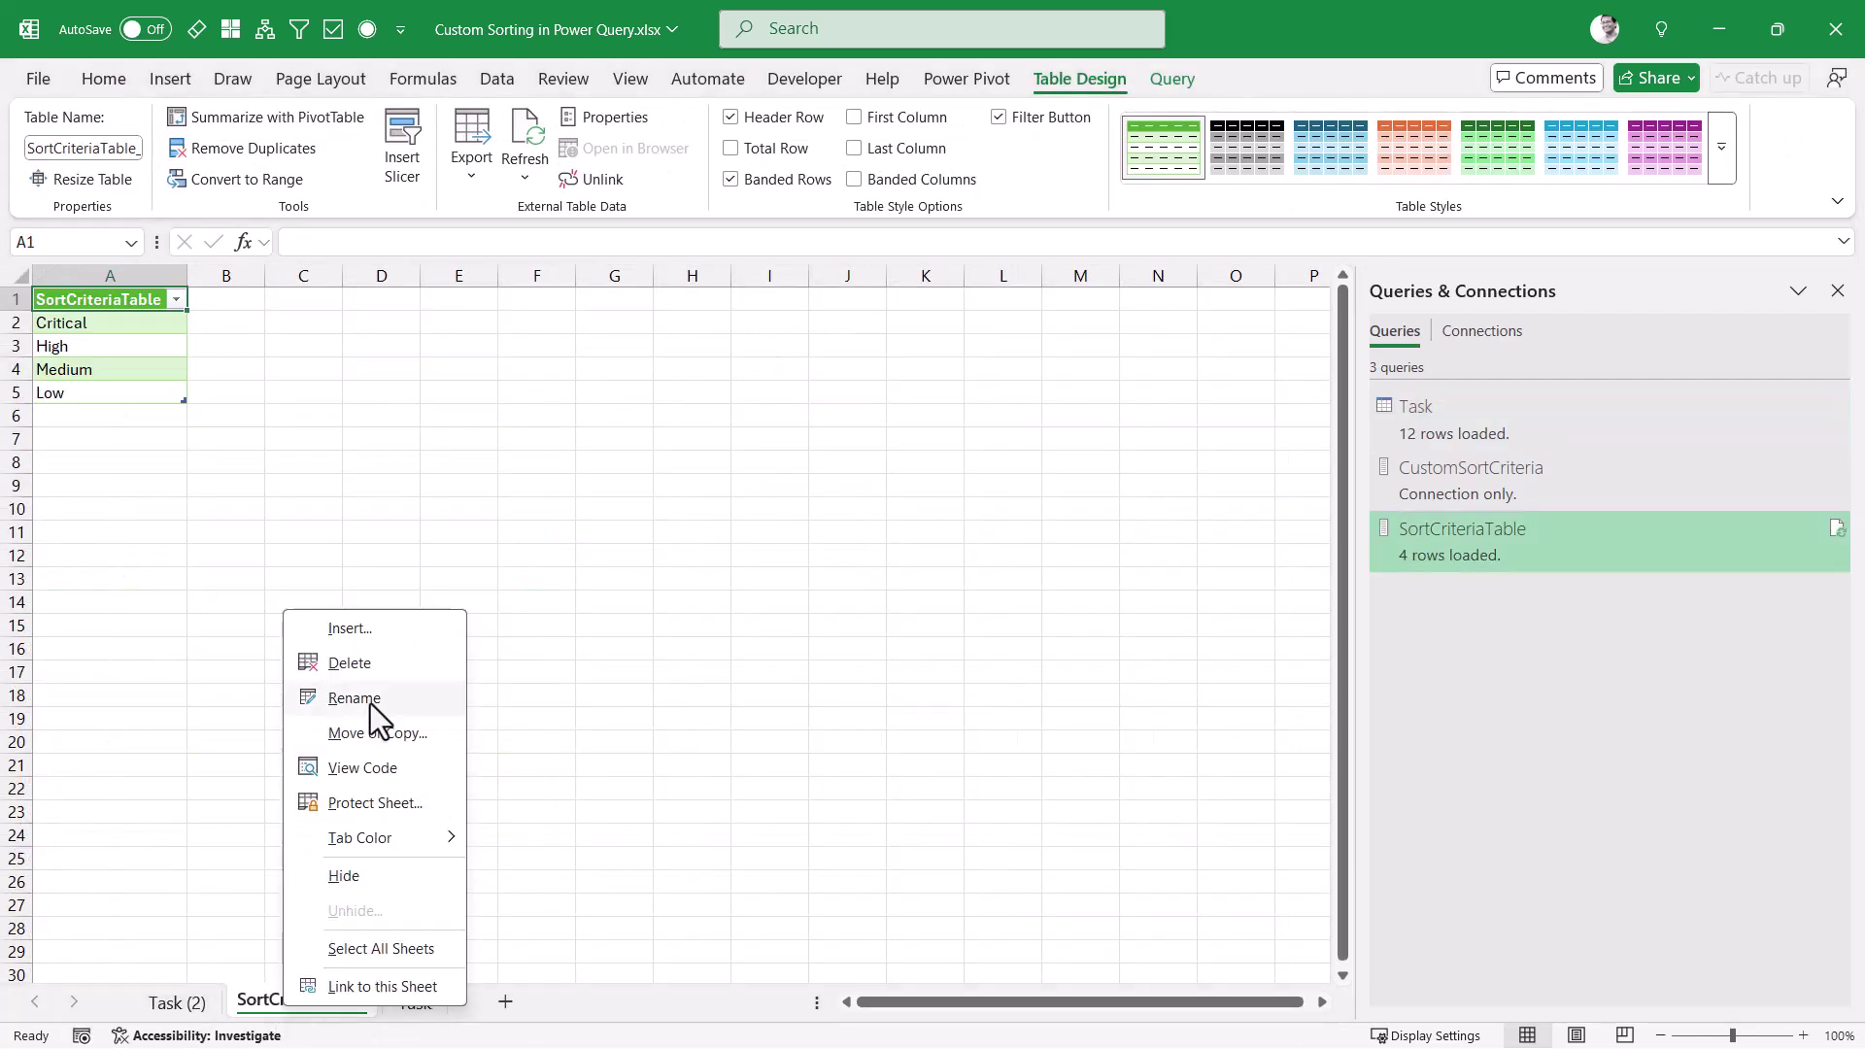
click(364, 663)
click(981, 595)
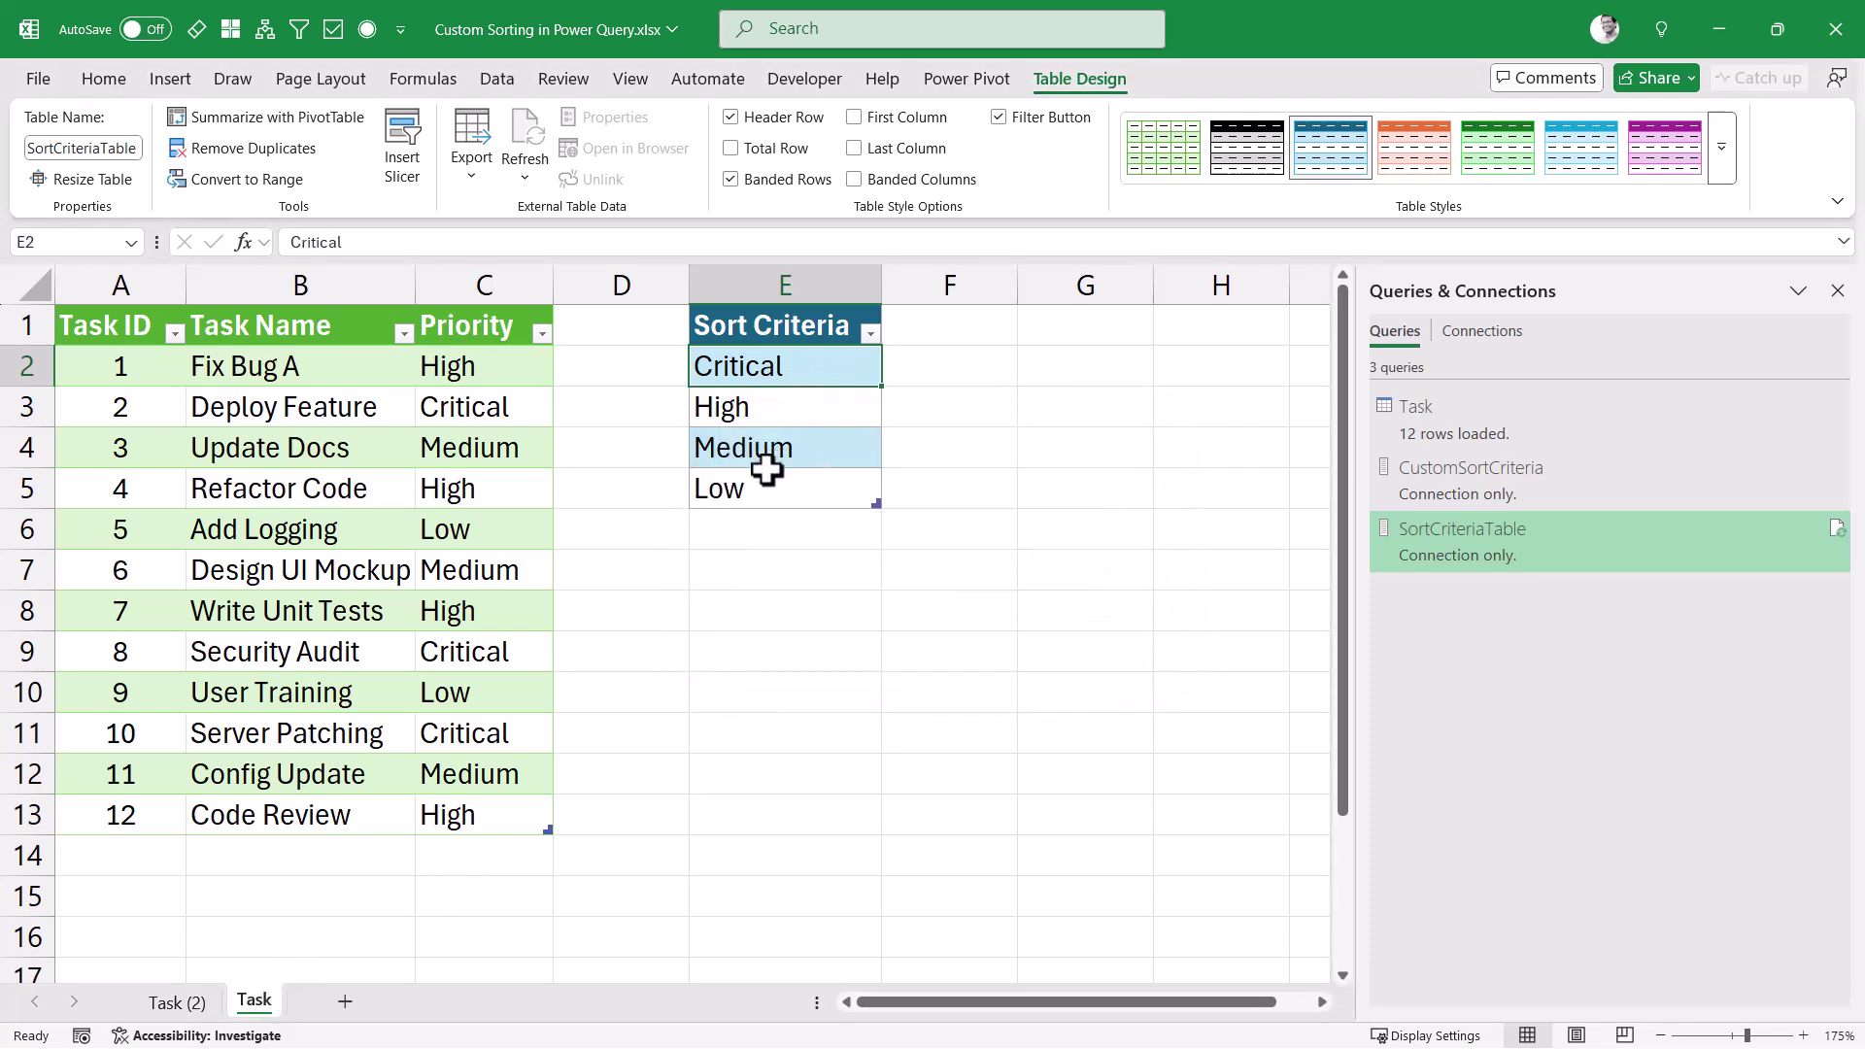
Reorder the Sort Criteria table by entering Low in E3 and High in E5.
click(772, 421)
text(Low)
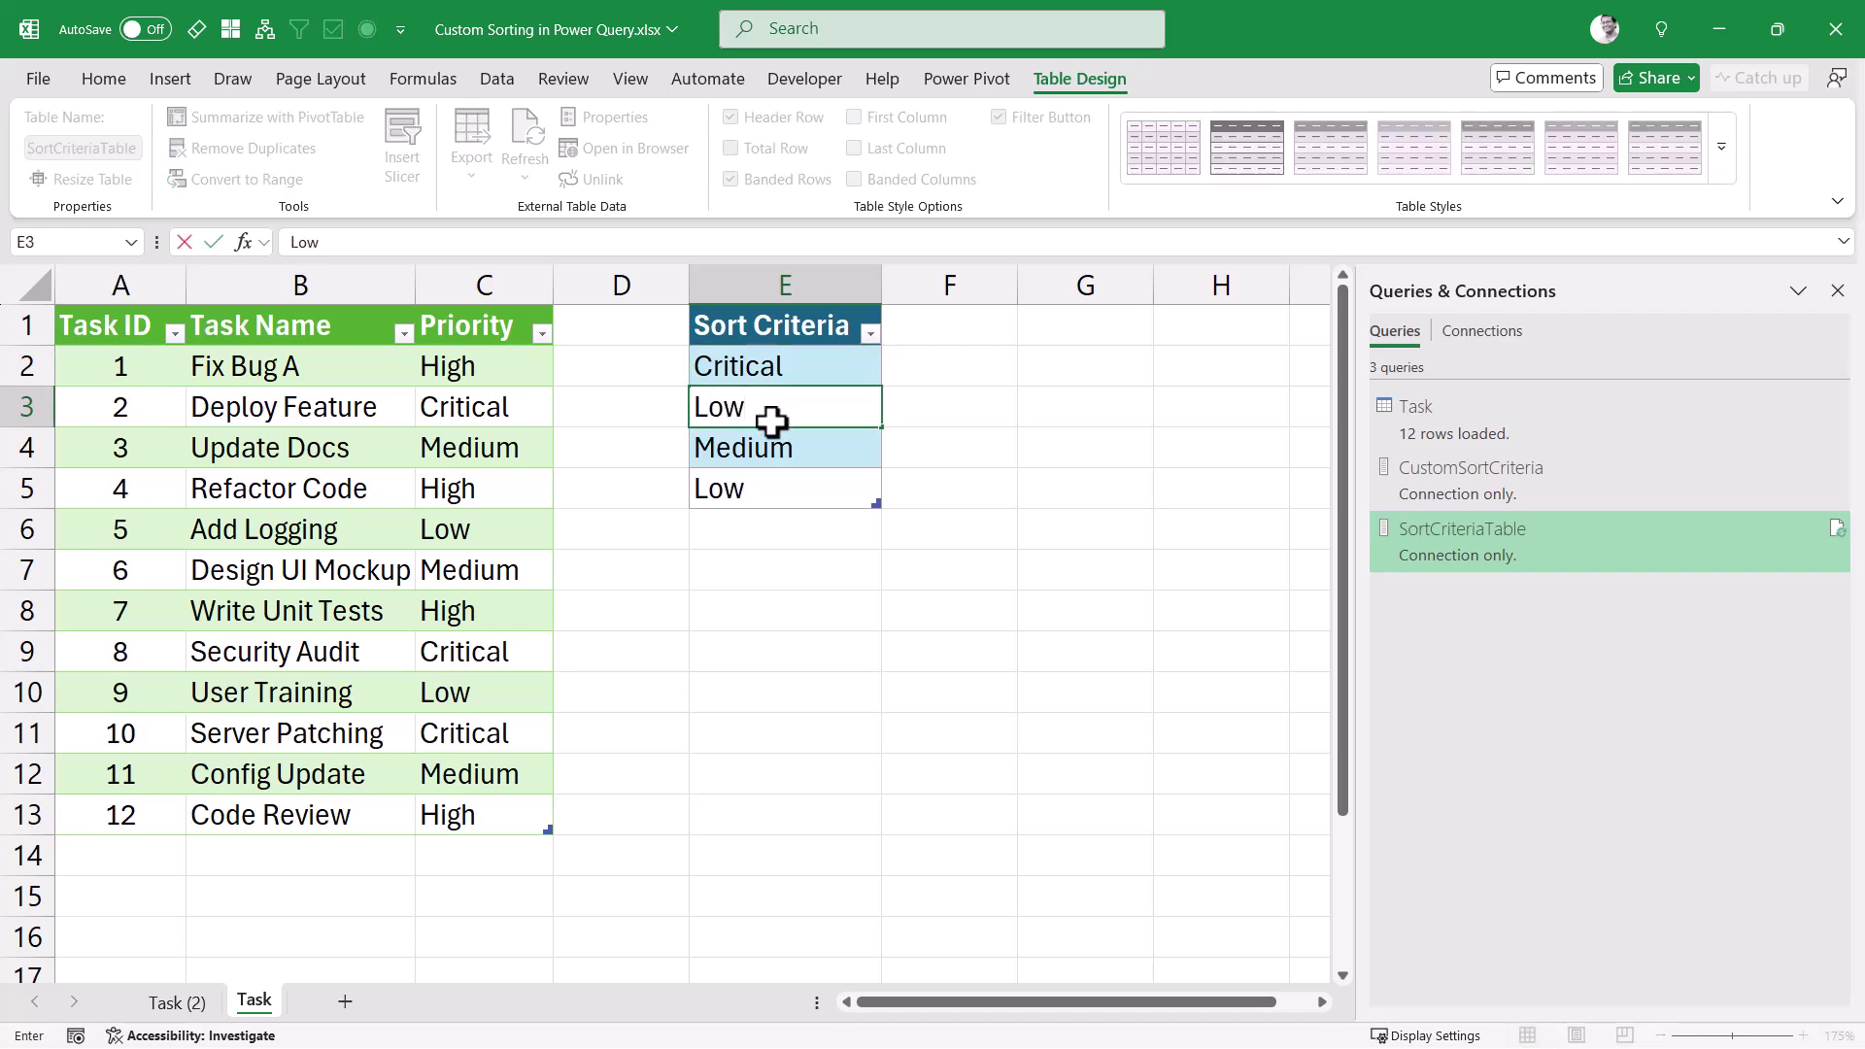
key(Return)
key(Return)
text(Hg)
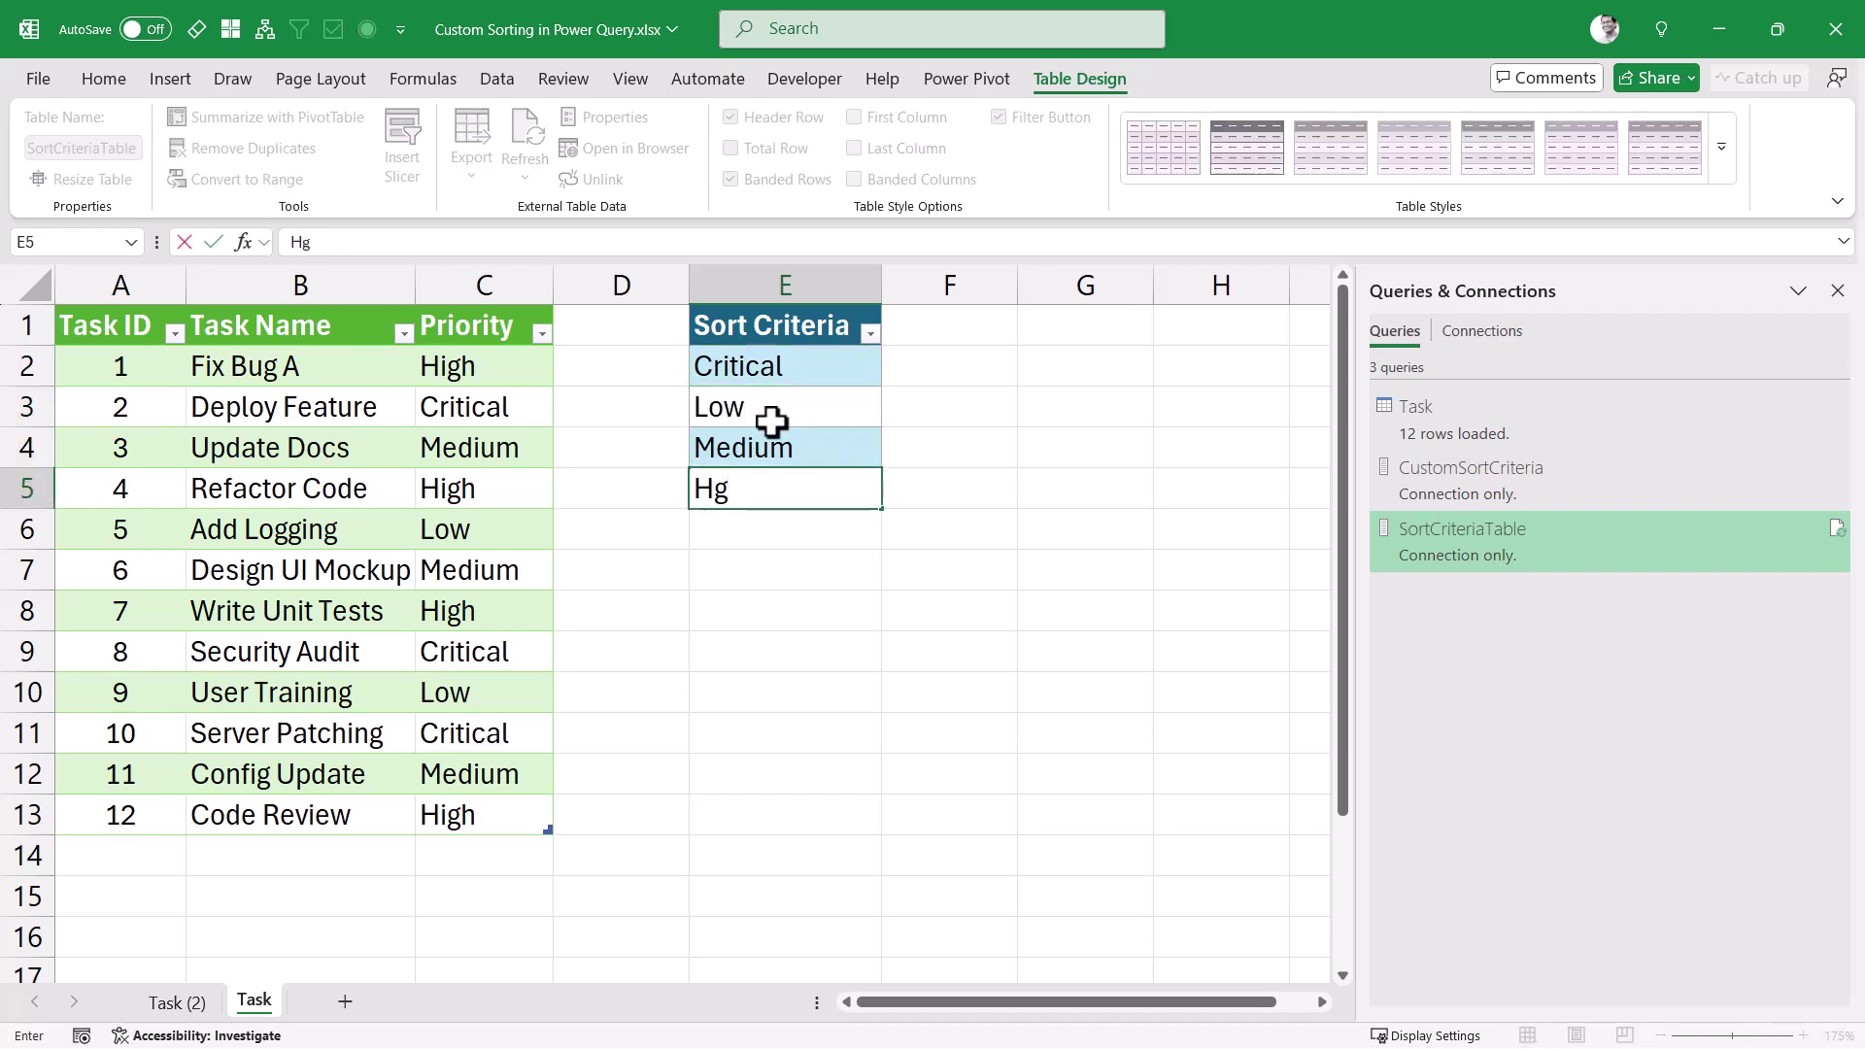
key(BackSpace)
text(igh)
key(Return)
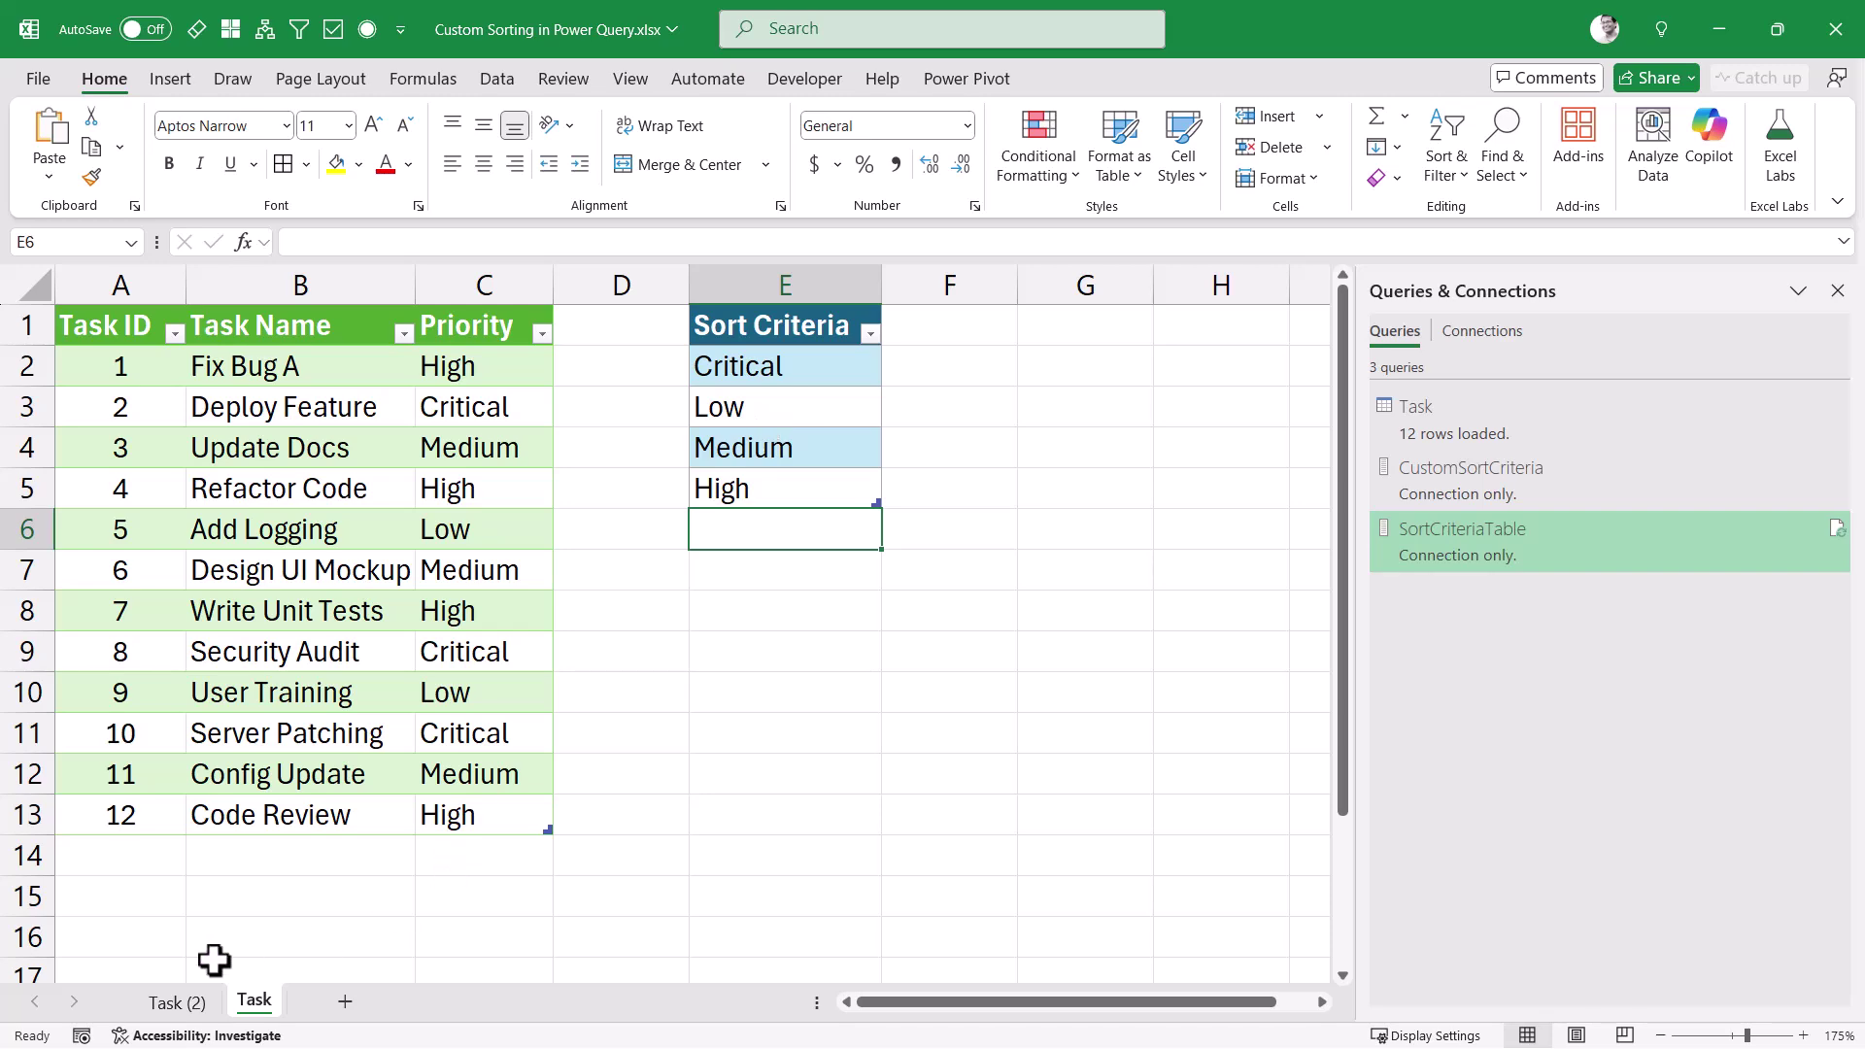
Refresh the sorted task table on the Task (2) sheet and return to the Task sheet.
click(186, 1004)
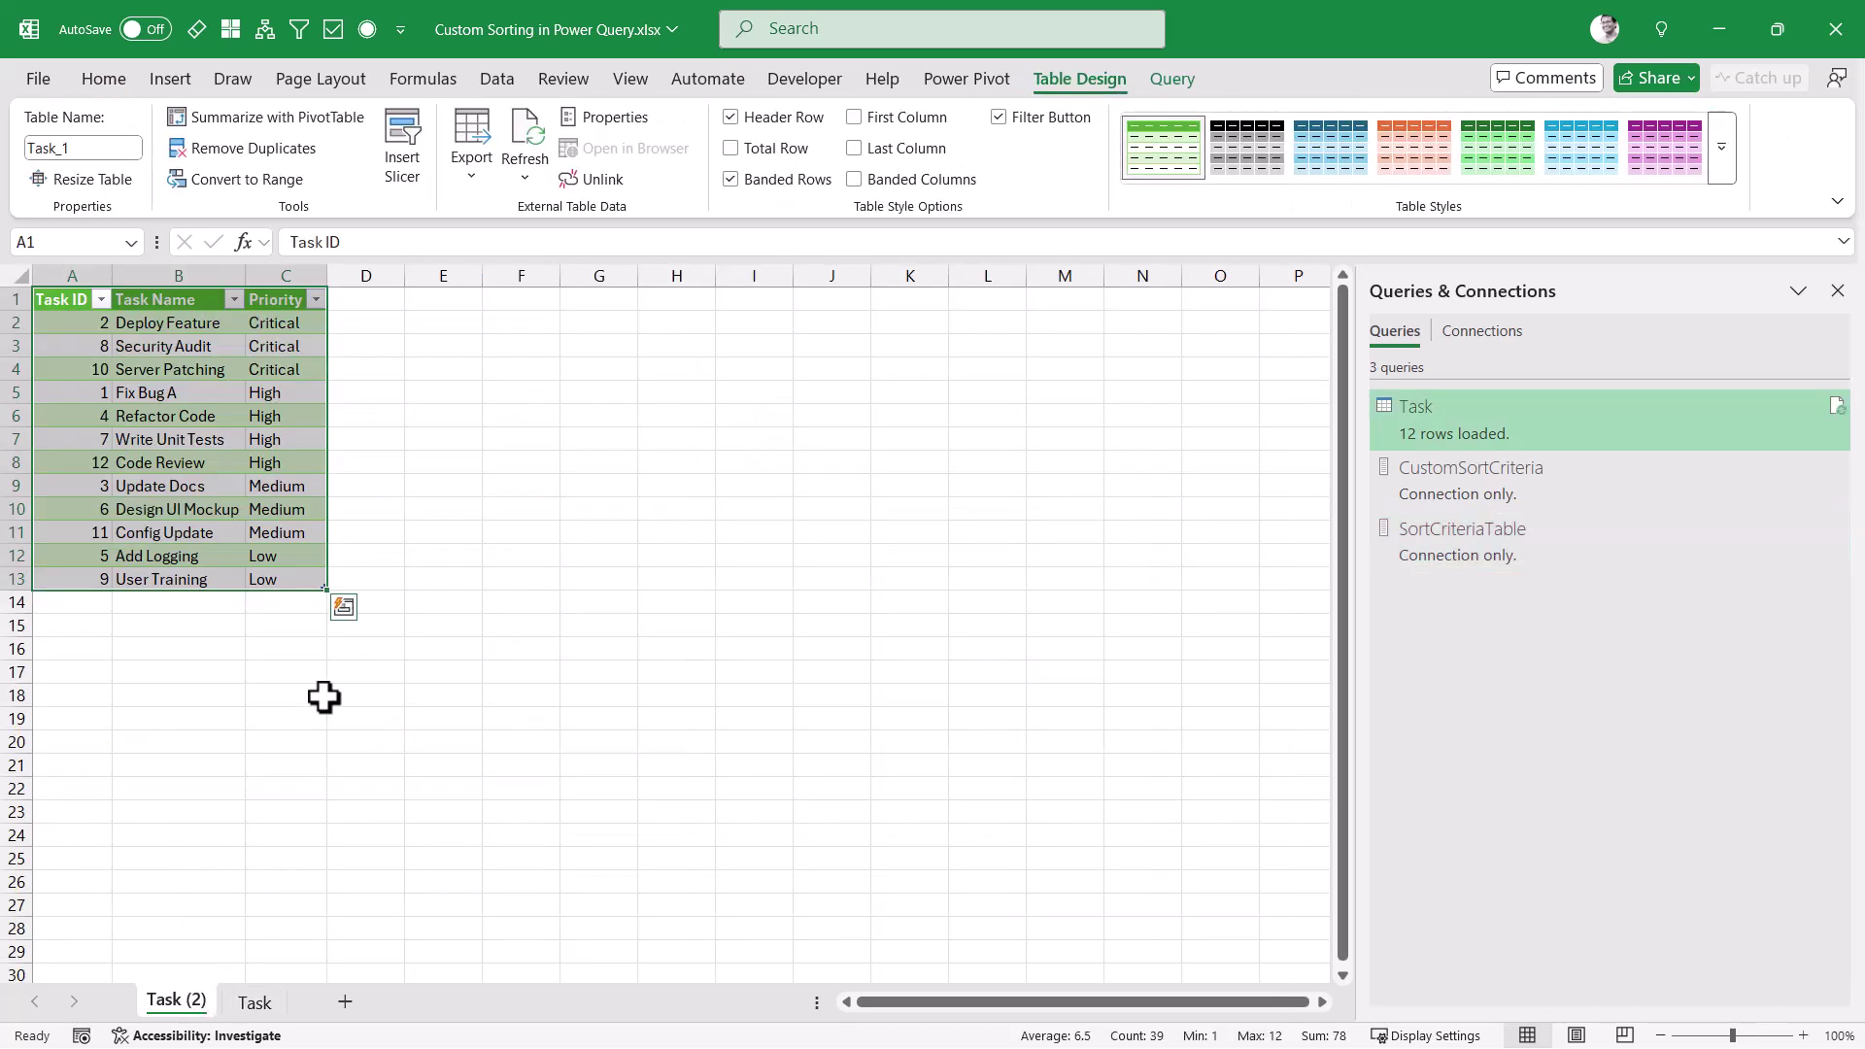
right_click(184, 333)
click(259, 447)
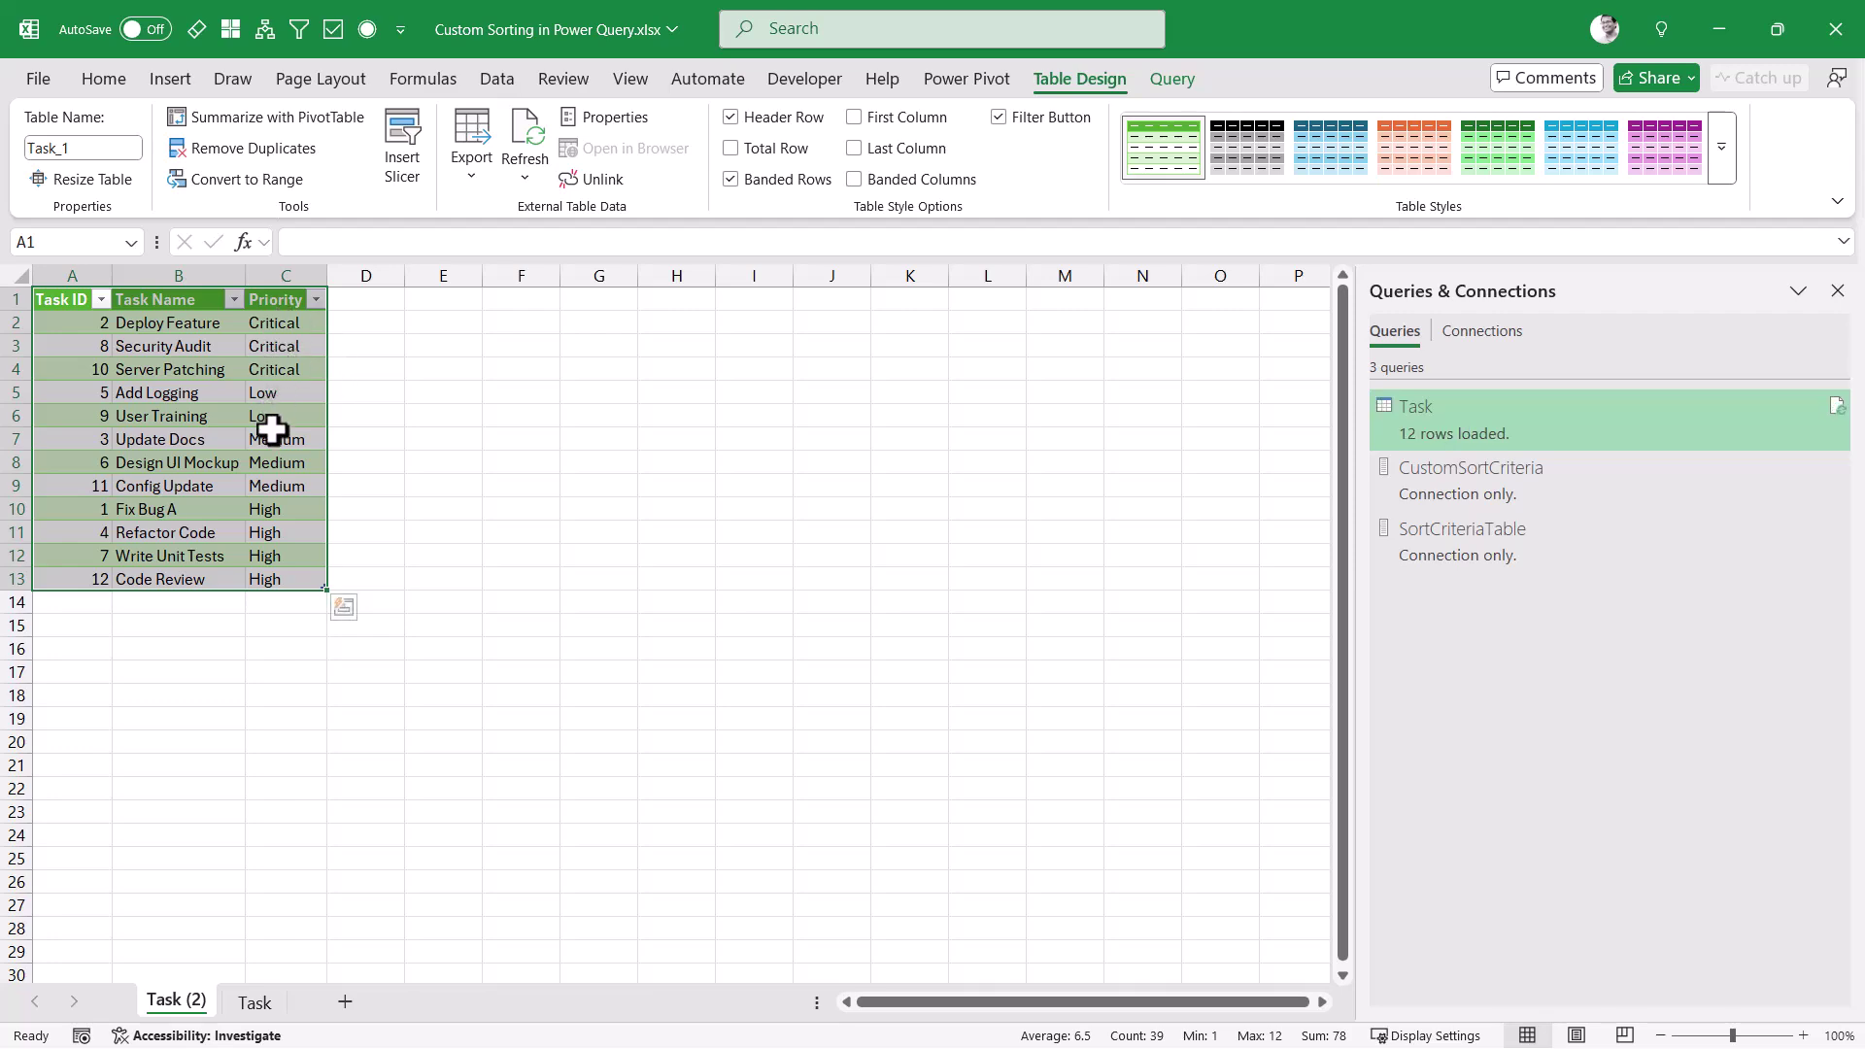
click(254, 1002)
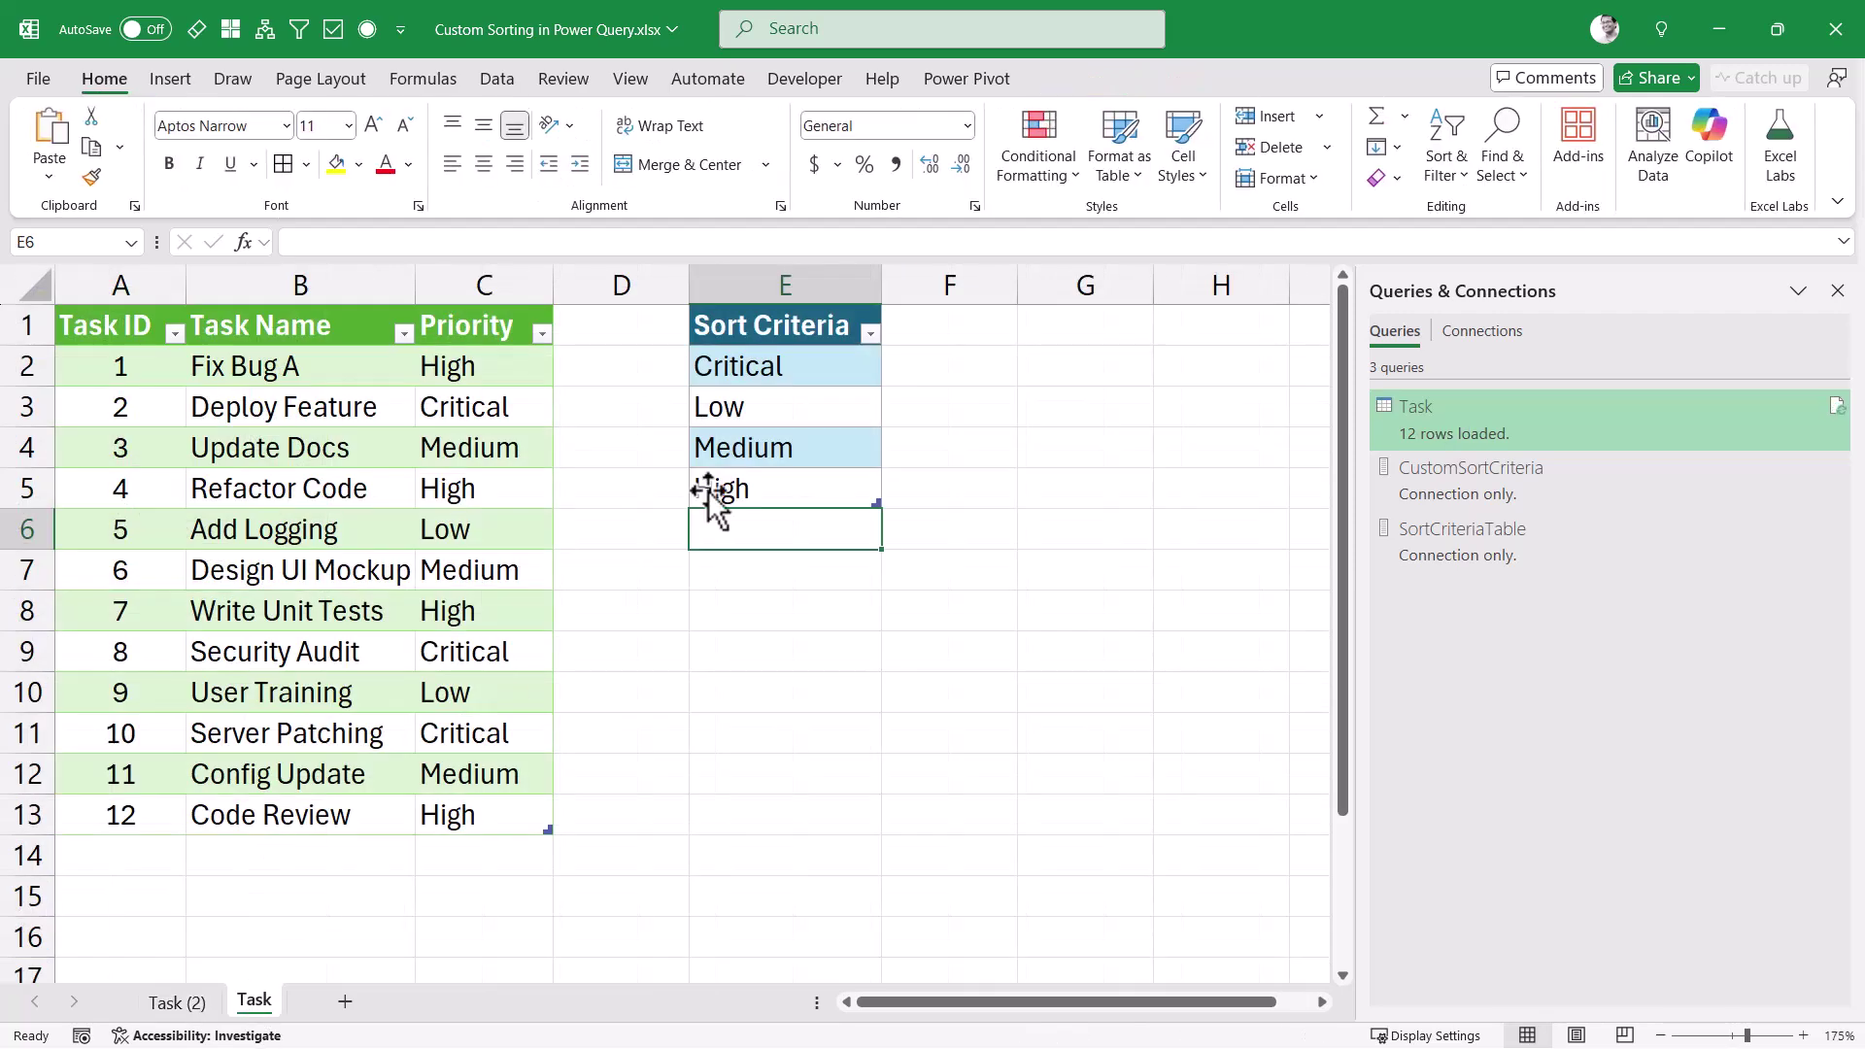